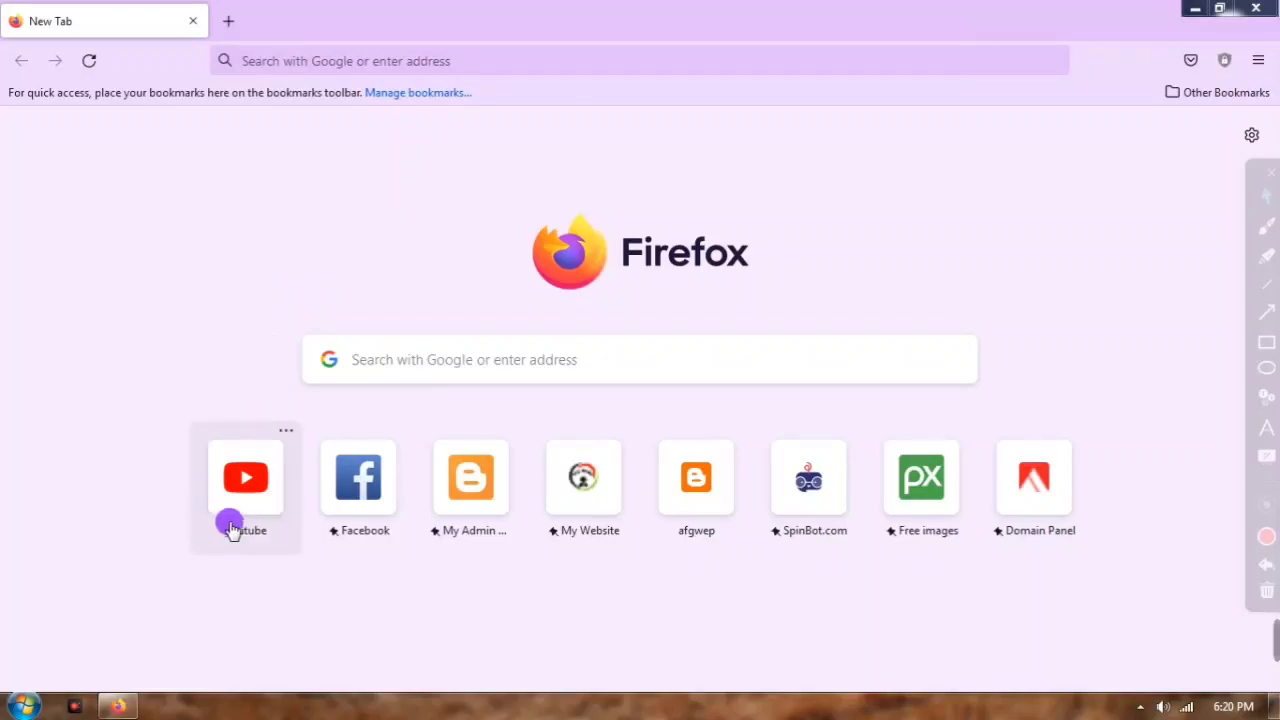
Step: Load YouTube from its top-site tile and show the Pashto Tech channel's account menu
left_click(250, 487)
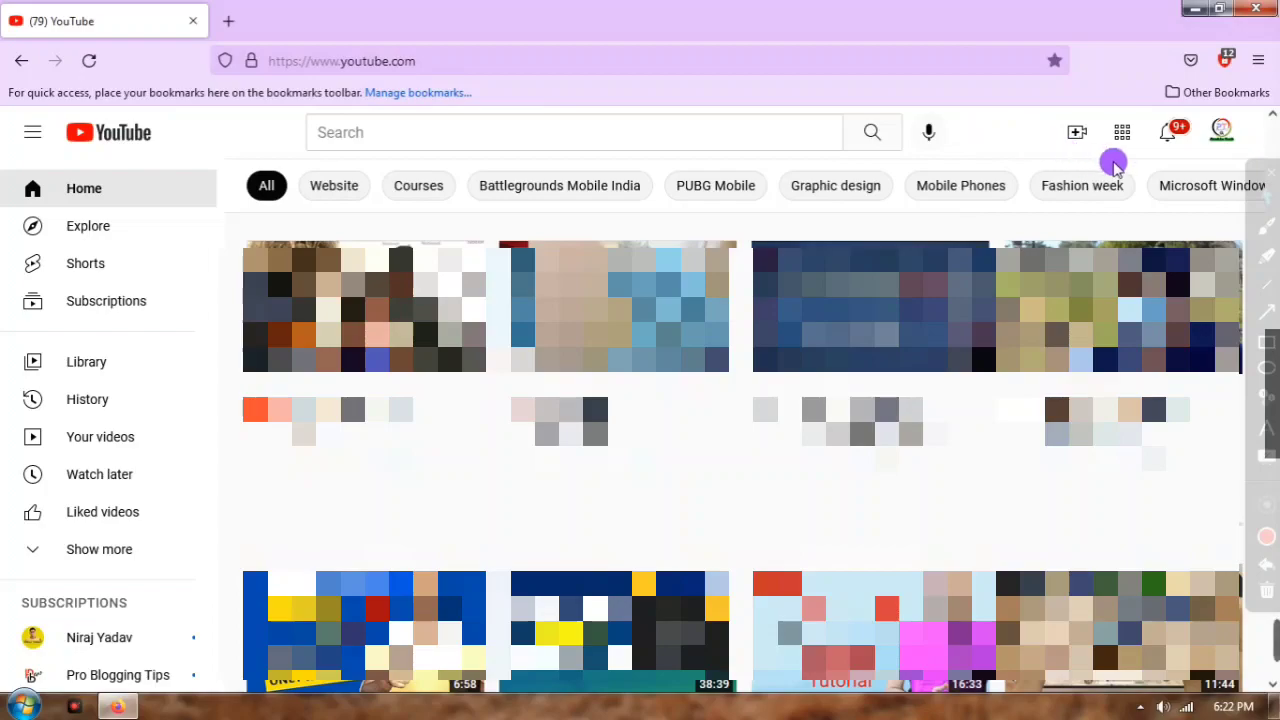
left_click(1222, 131)
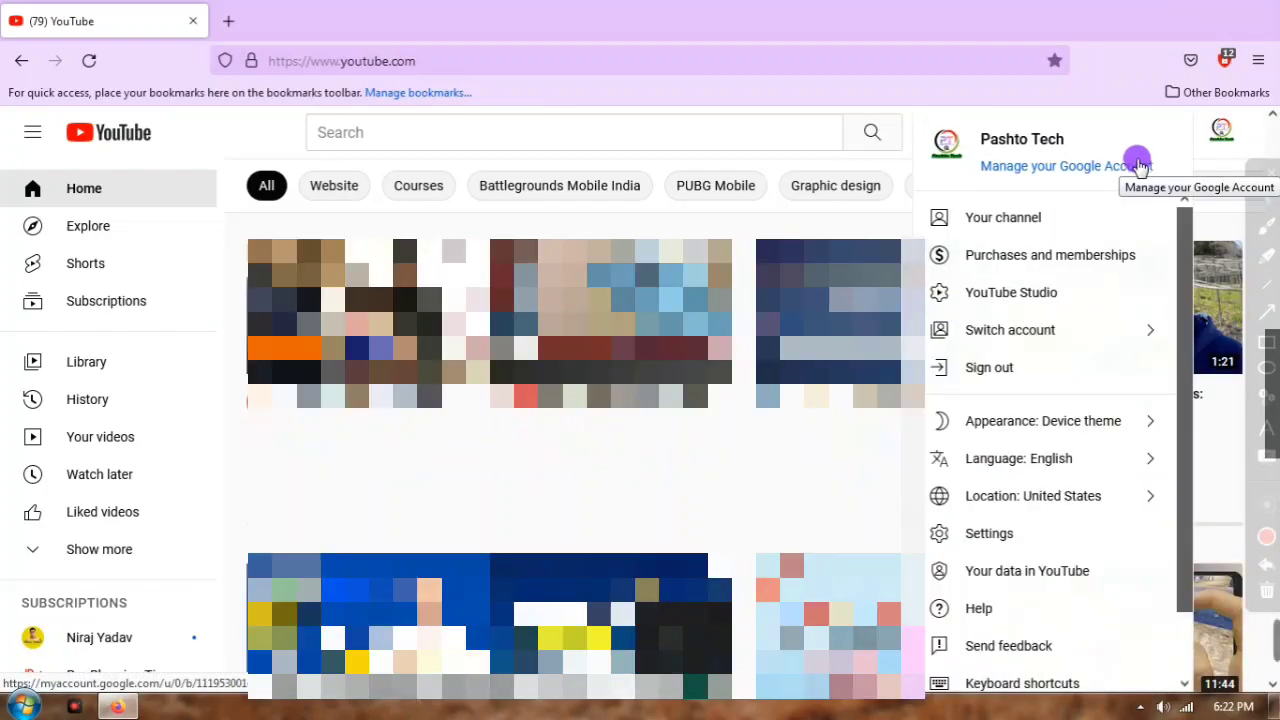
Step: Go to YouTube Studio and scroll through the Pashto Tech dashboard's analytics, videos and comments
left_click(1008, 293)
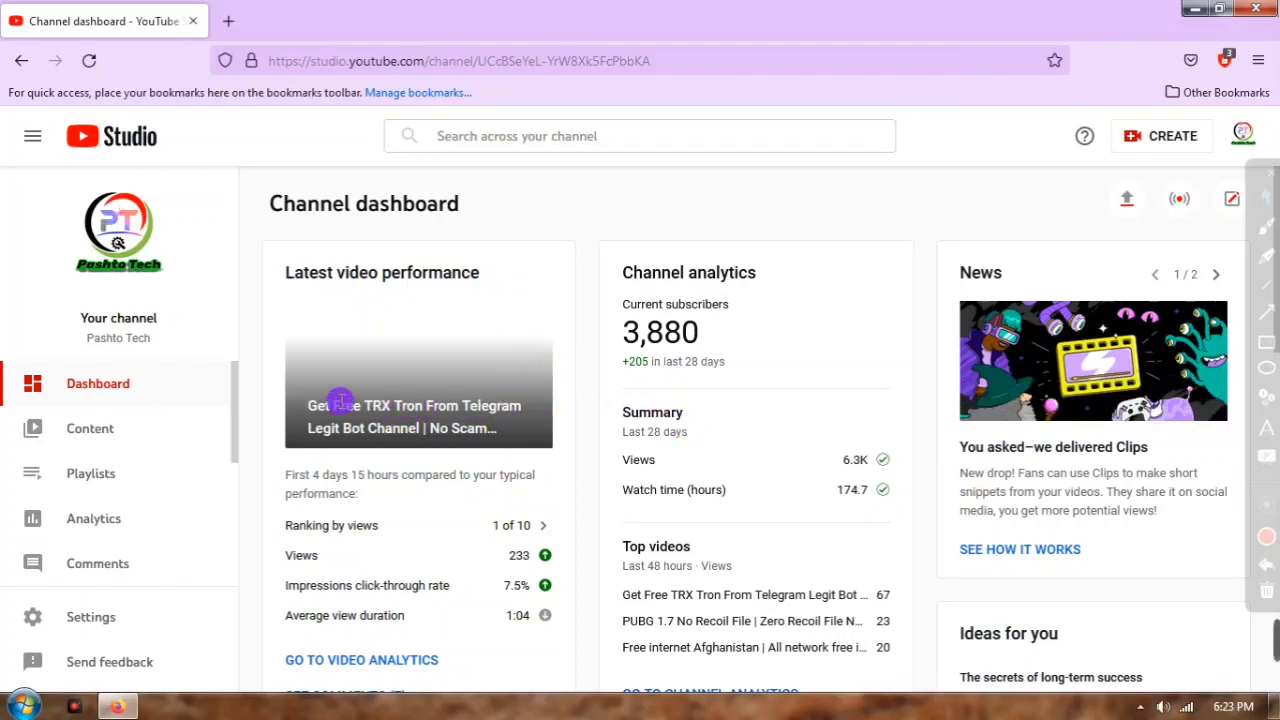
scroll(300, 408, "down", 3)
scroll(380, 417, "down", 3)
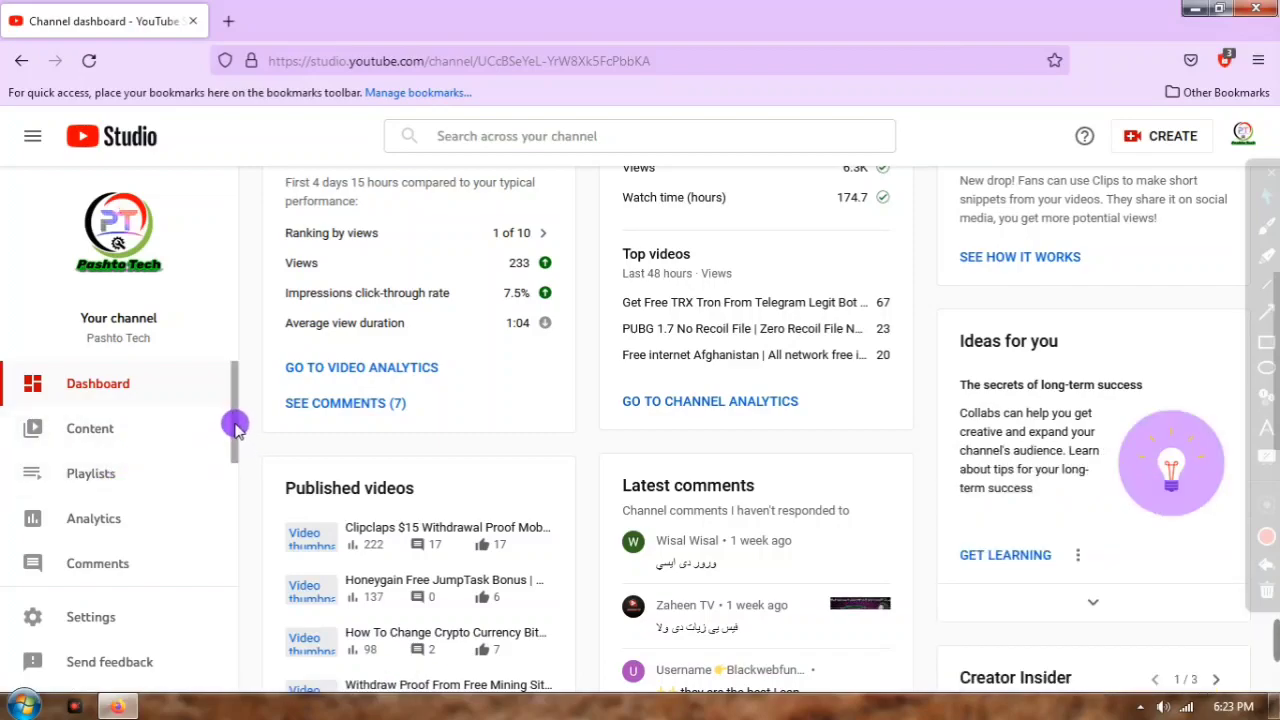
scroll(240, 410, "up", 1)
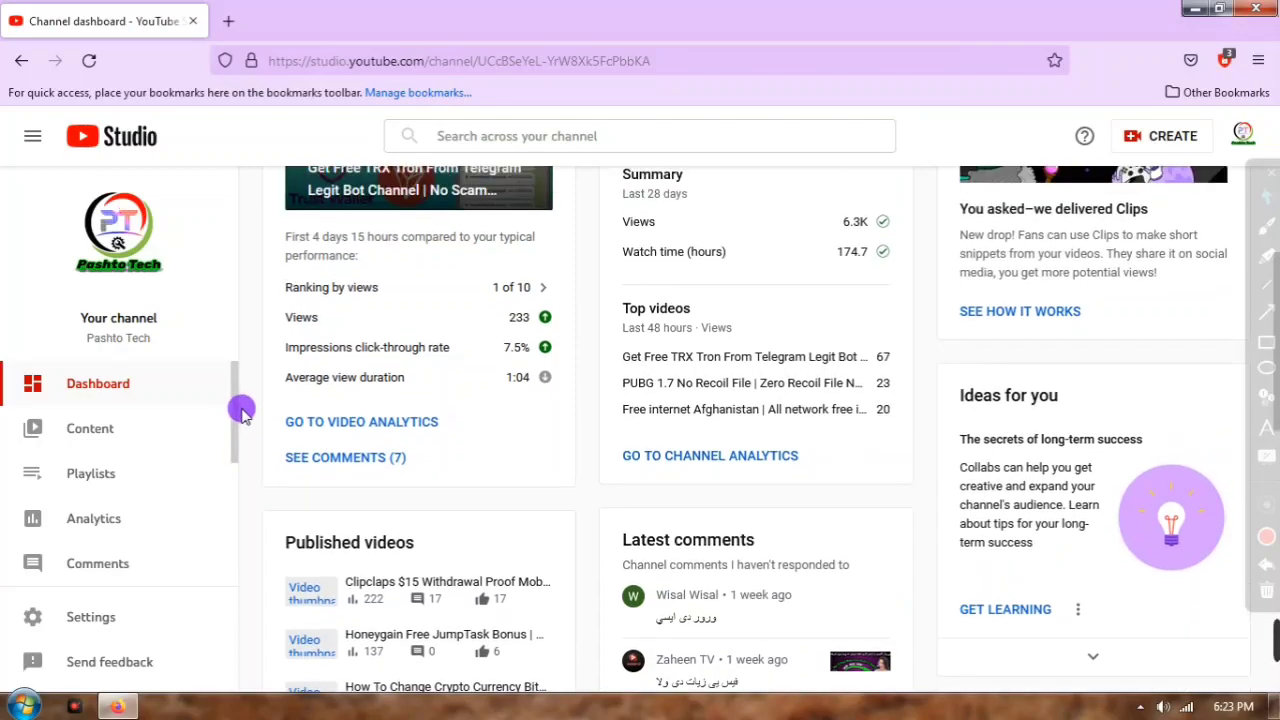
scroll(240, 410, "up", 3)
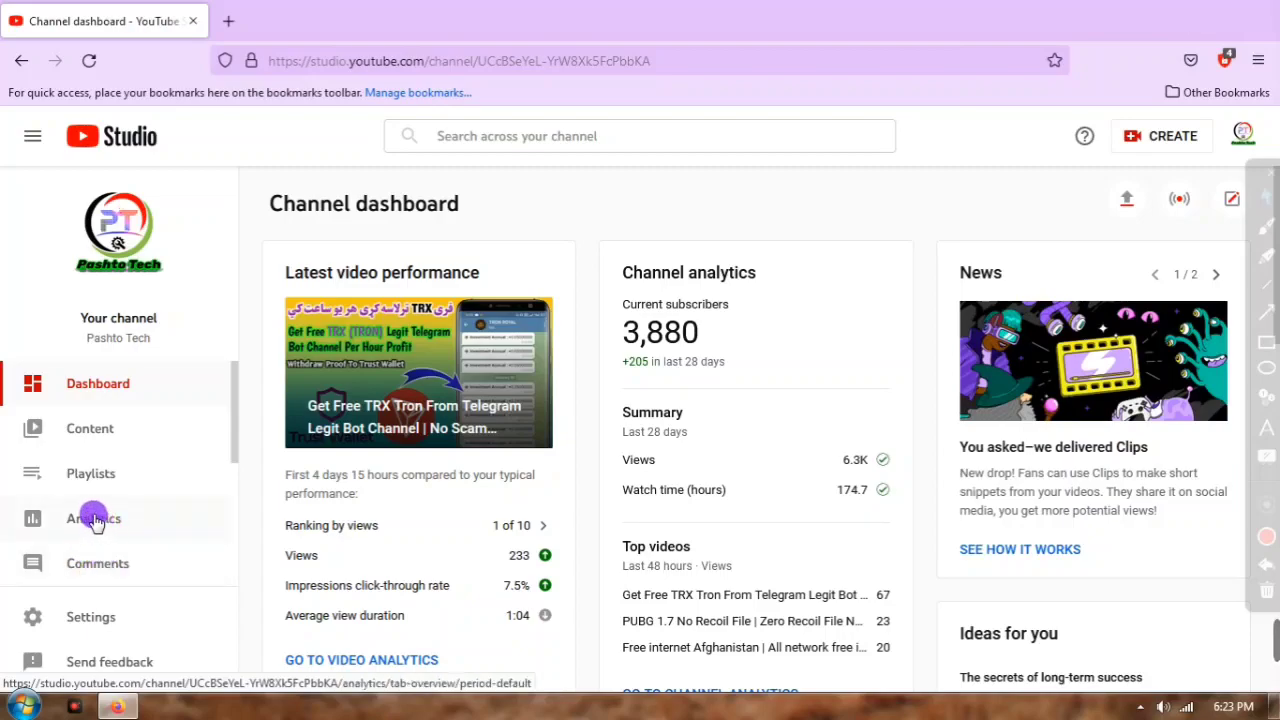
scroll(112, 545, "down", 2)
scroll(75, 447, "up", 1)
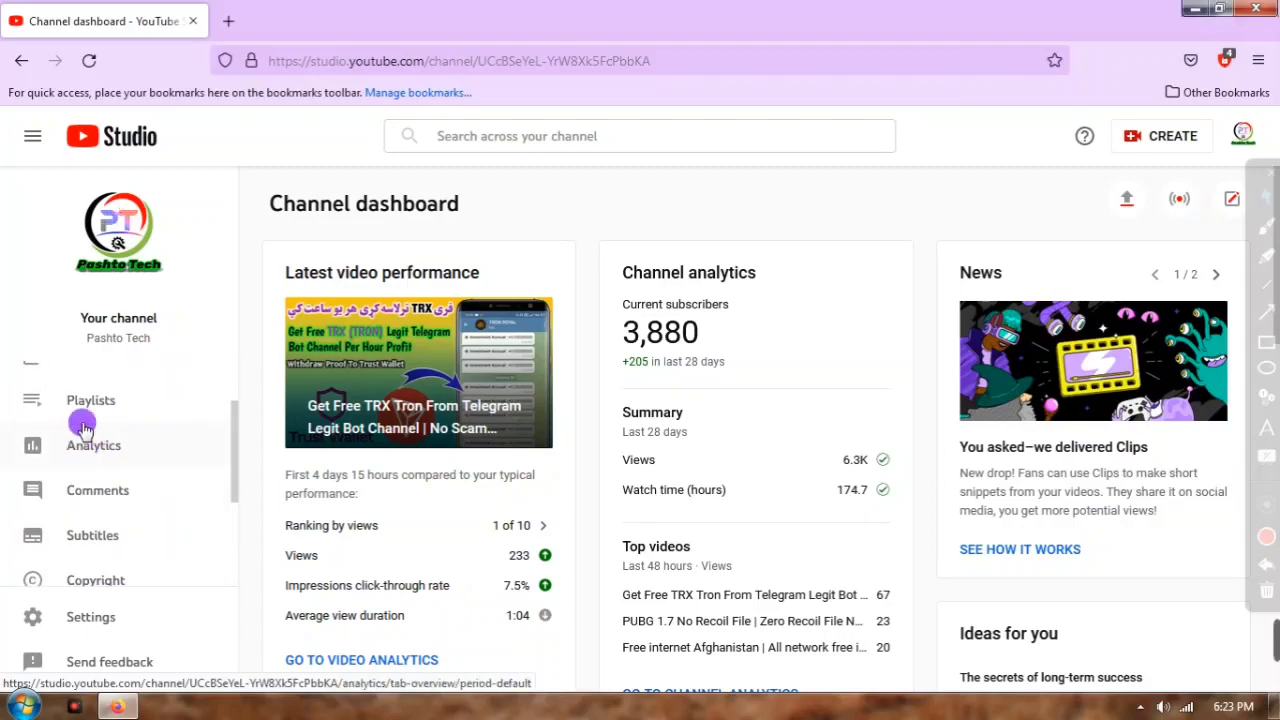
scroll(97, 450, "down", 1)
scroll(95, 470, "down", 1)
Step: Review the Monetization page's Partner Program criteria, including 2-Step Verification and zero strikes
left_click(100, 484)
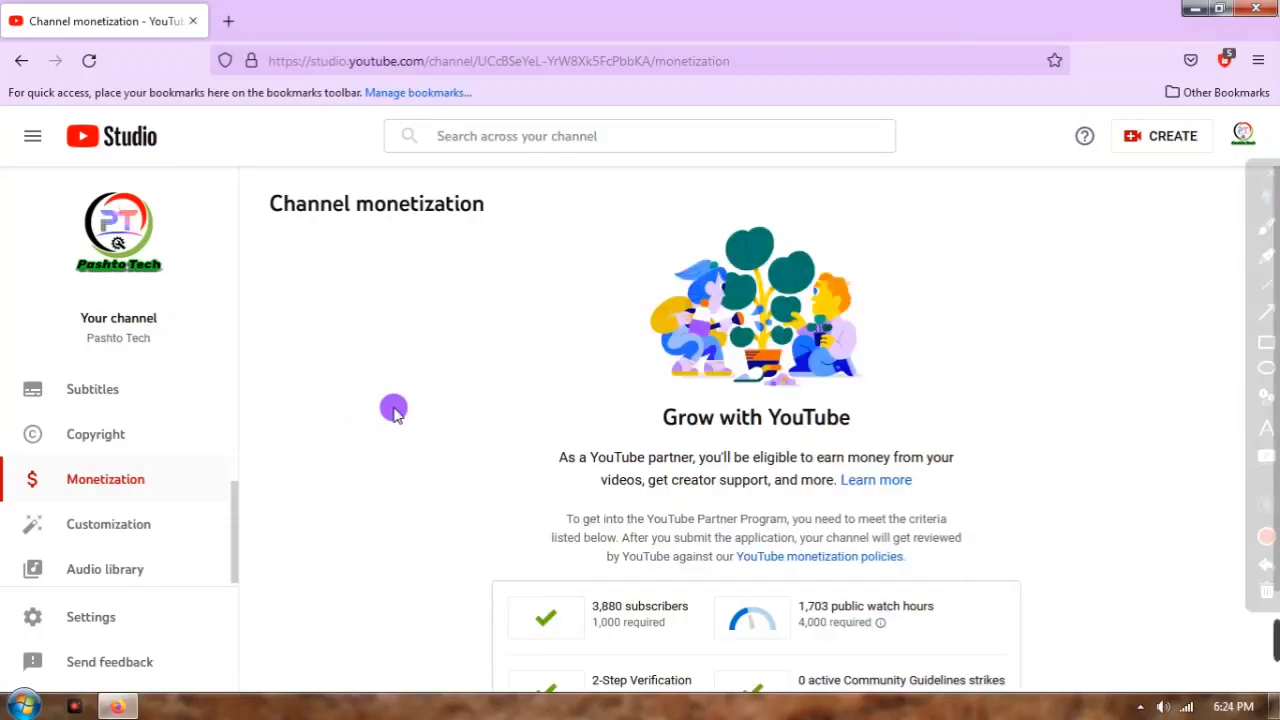
scroll(514, 451, "down", 2)
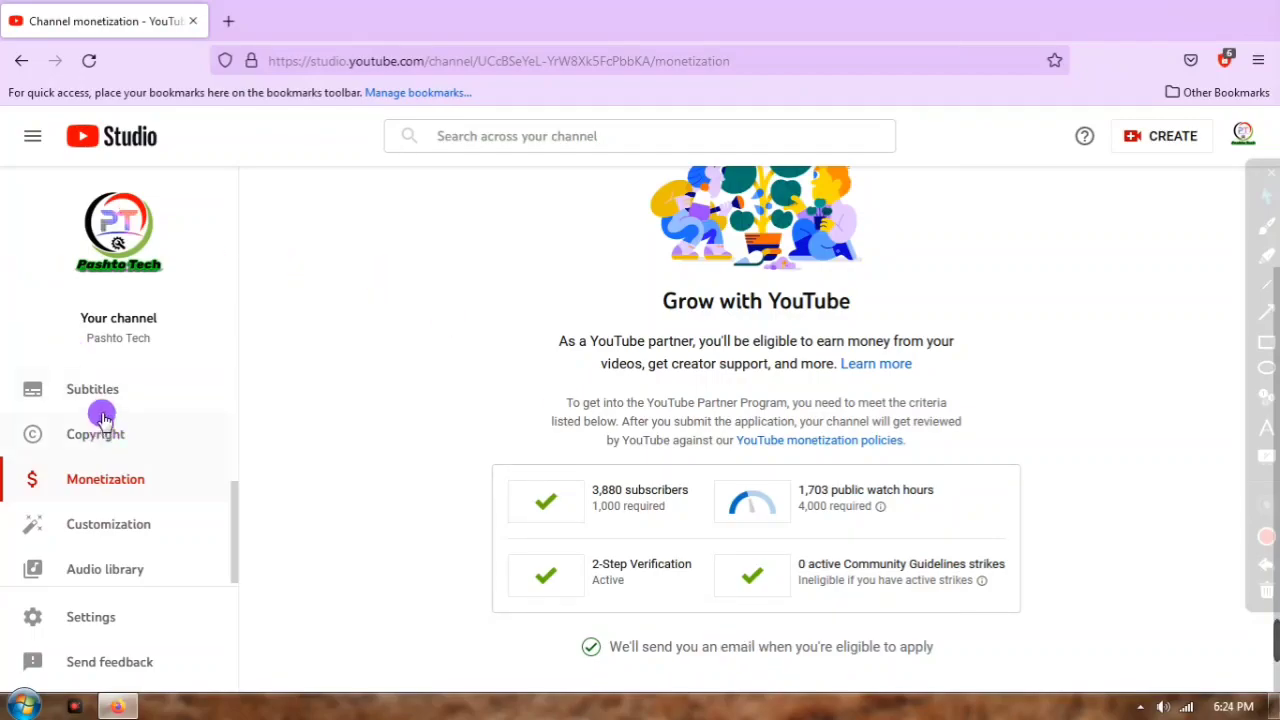
scroll(103, 420, "up", 3)
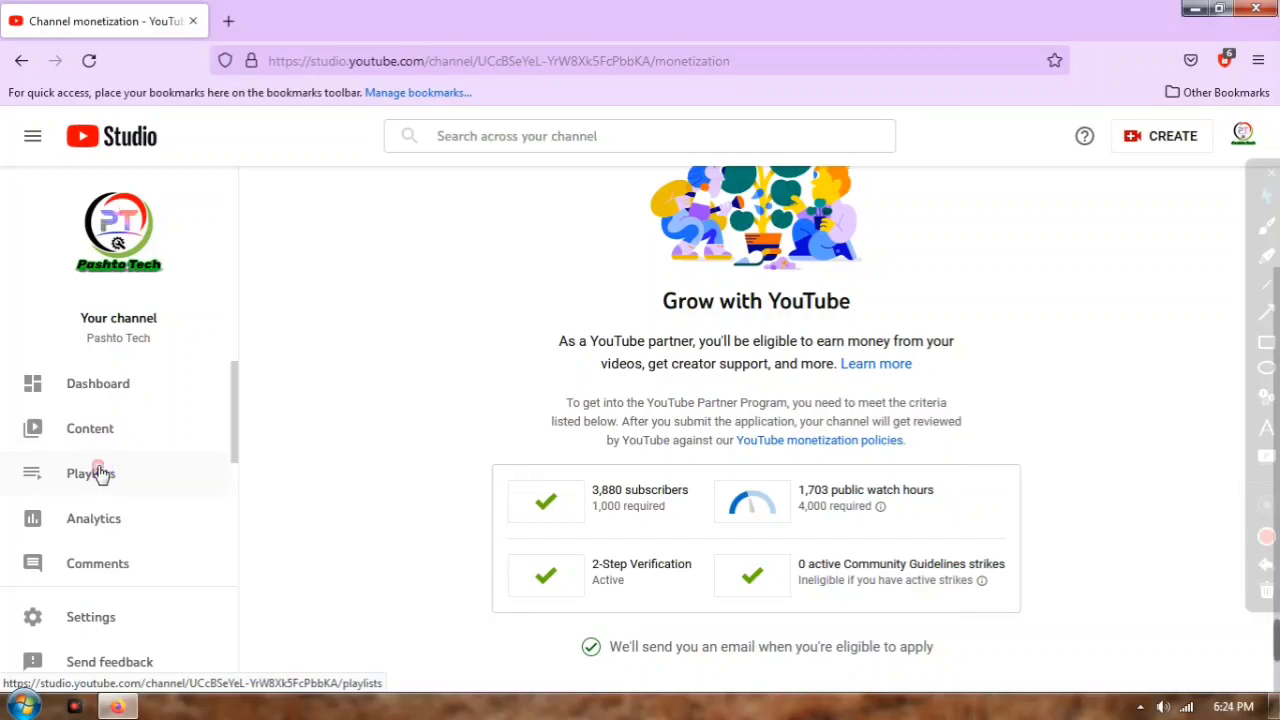
Step: Browse the channel's Playlists page in Studio, then start a fresh Firefox tab
left_click(105, 484)
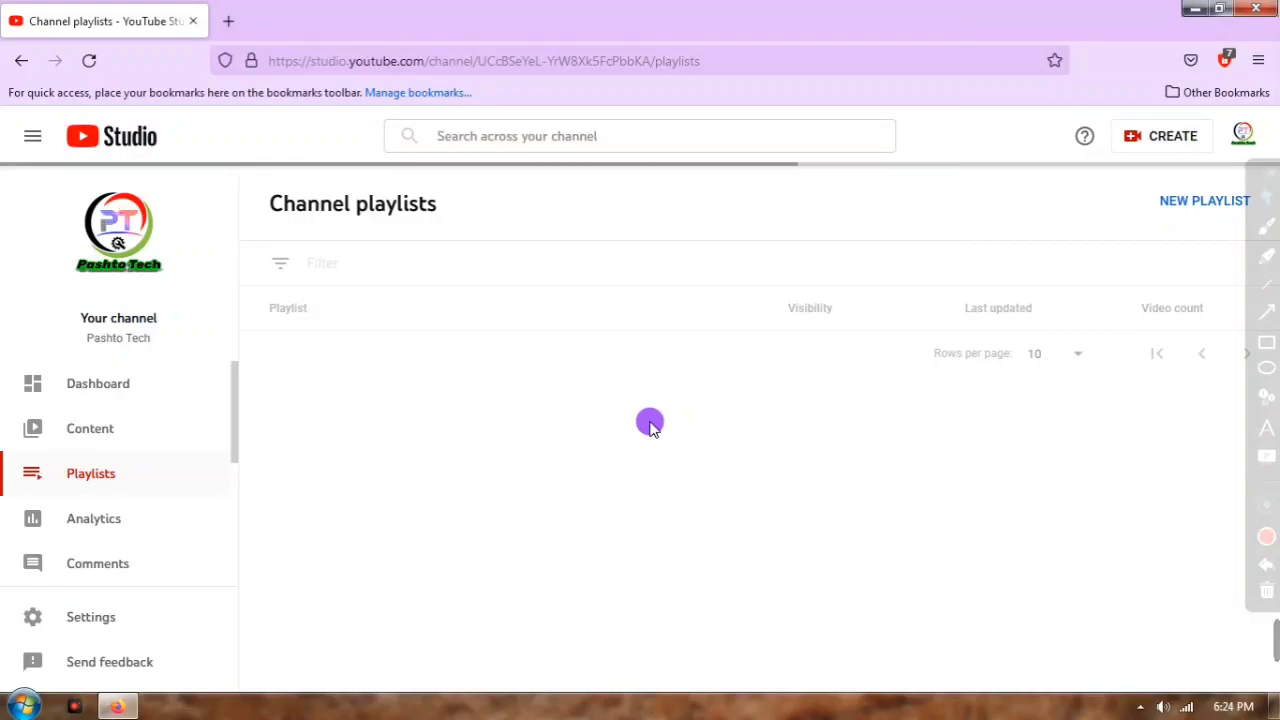
scroll(551, 360, "down", 3)
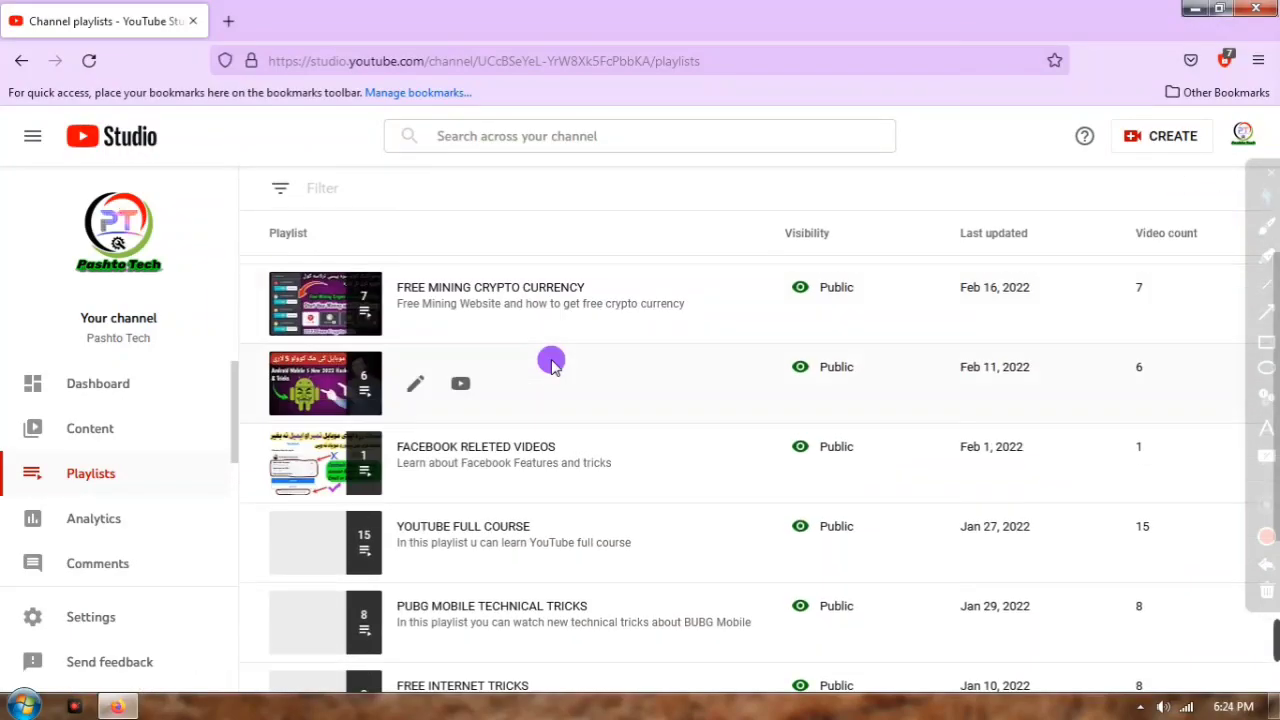
scroll(520, 360, "down", 1)
scroll(477, 349, "up", 2)
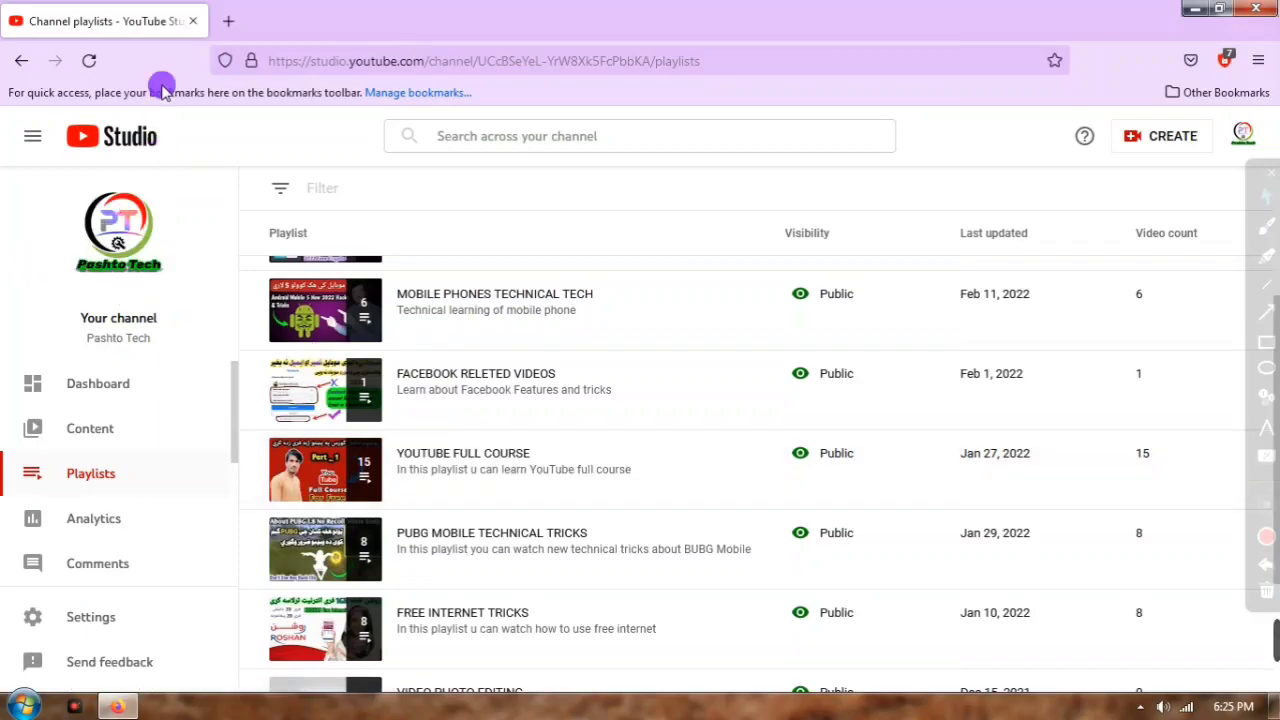
left_click(226, 19)
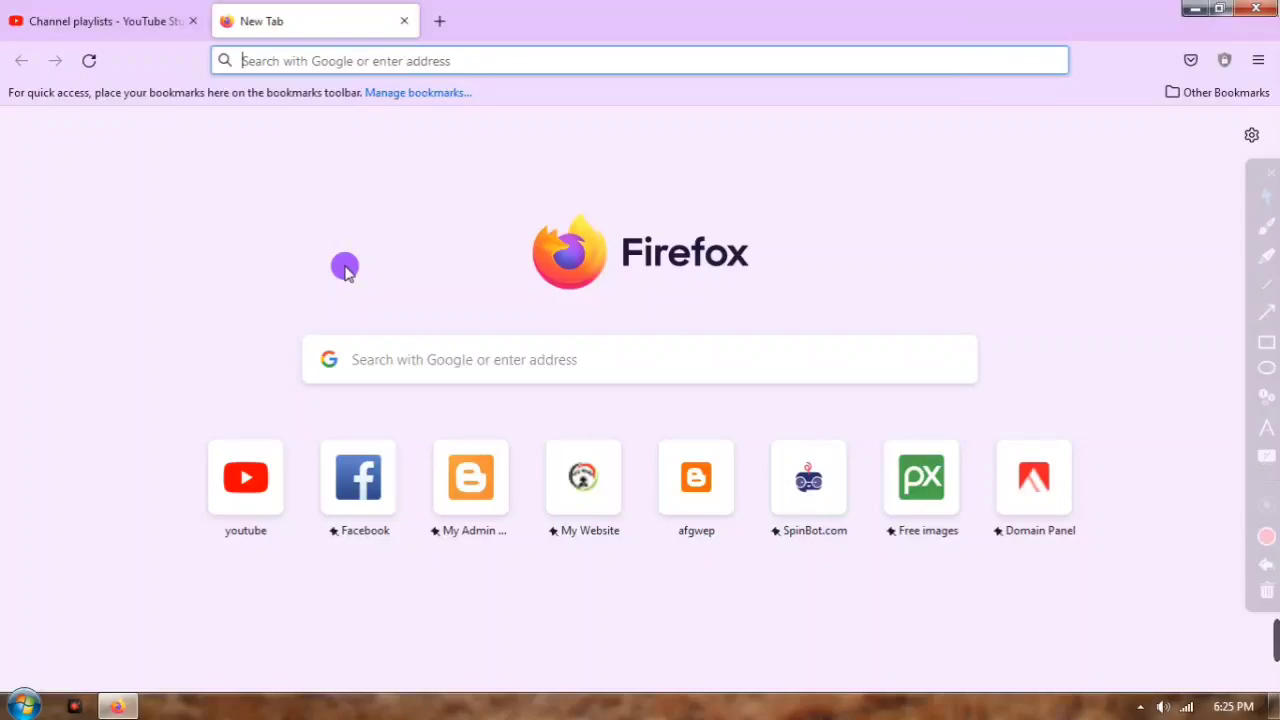
Step: Load afgmediaweb.com from the My Website tile, scroll its recent posts, and start another tab
left_click(577, 500)
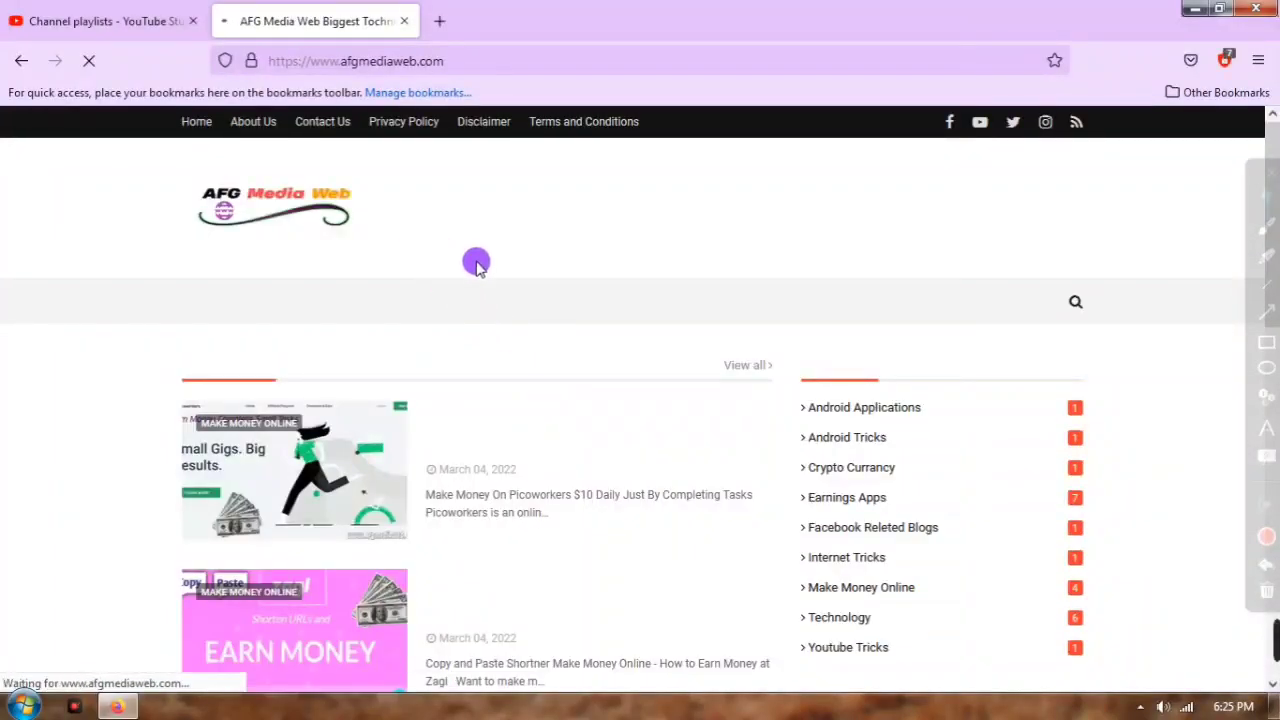
scroll(523, 309, "down", 3)
scroll(529, 309, "up", 2)
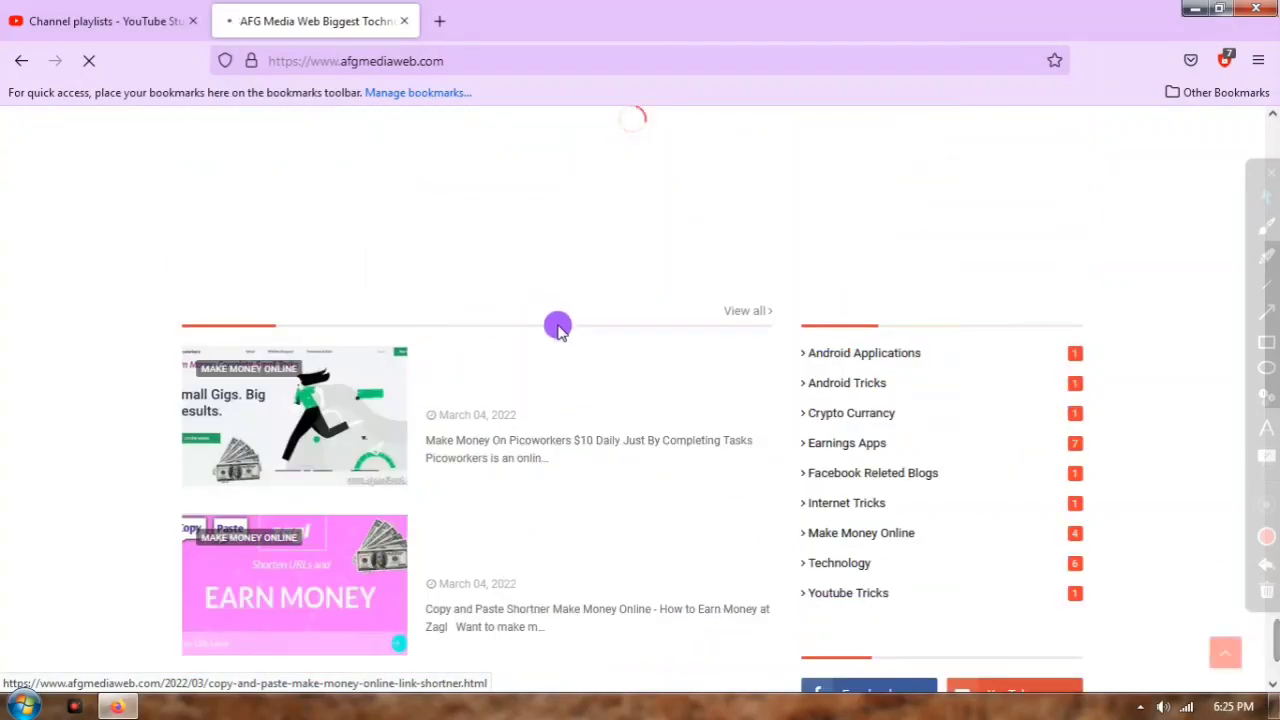
scroll(558, 328, "down", 4)
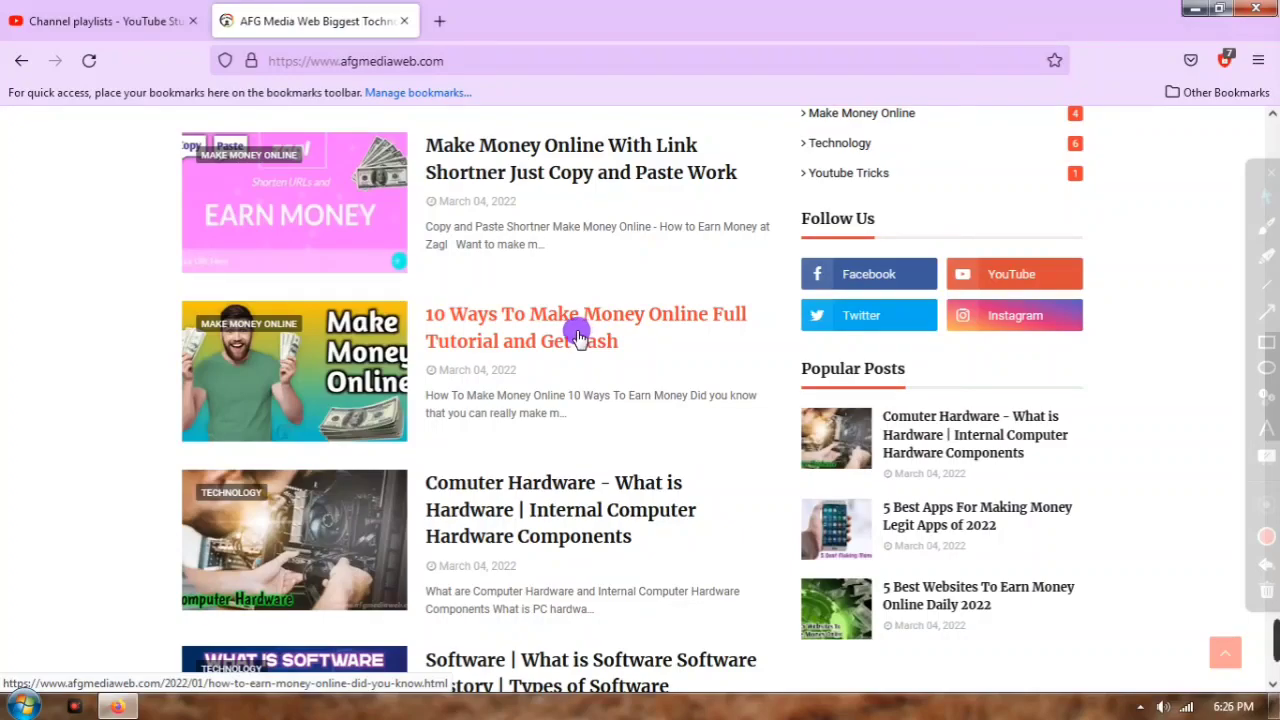
scroll(526, 297, "up", 2)
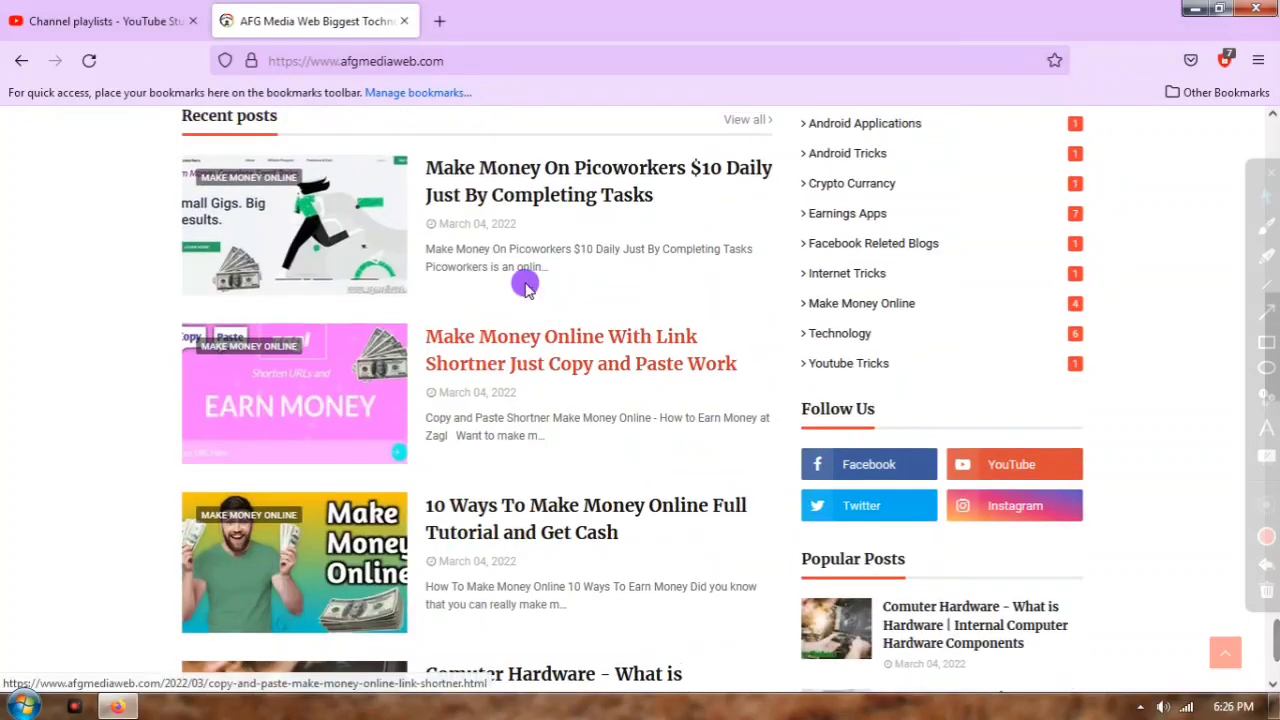
scroll(560, 305, "up", 10)
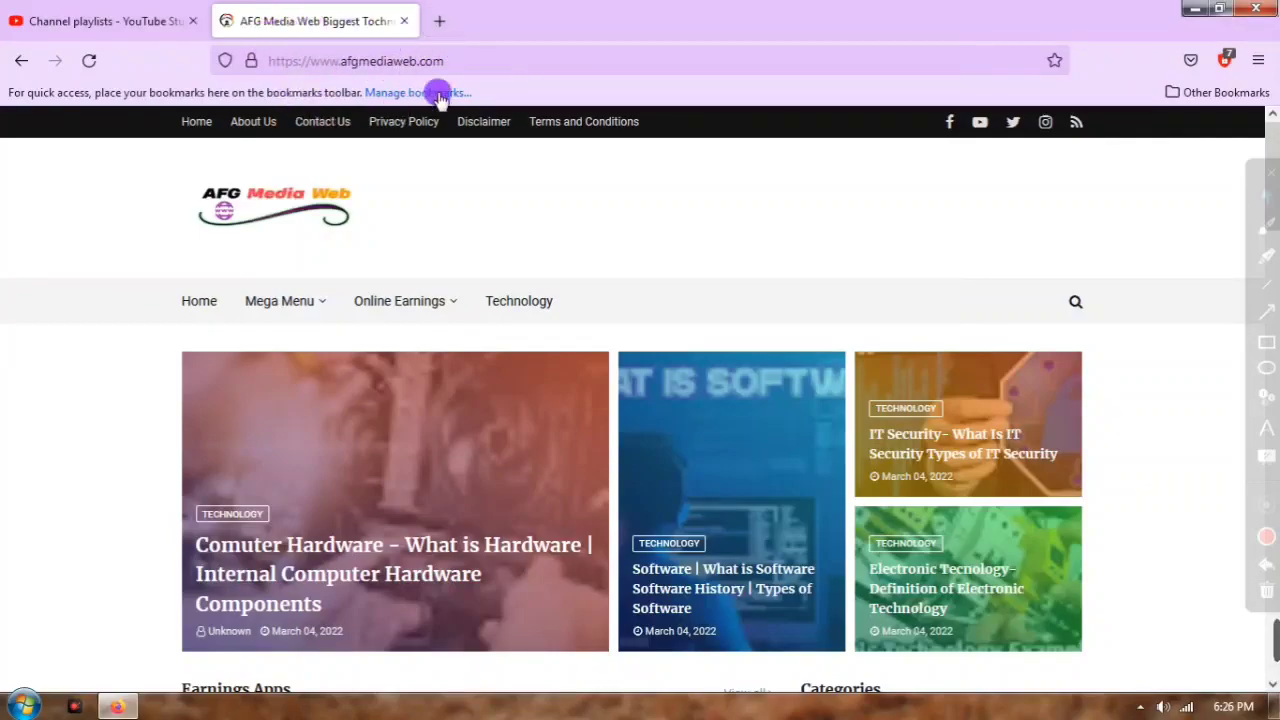
scroll(486, 309, "down", 2)
scroll(529, 429, "down", 2)
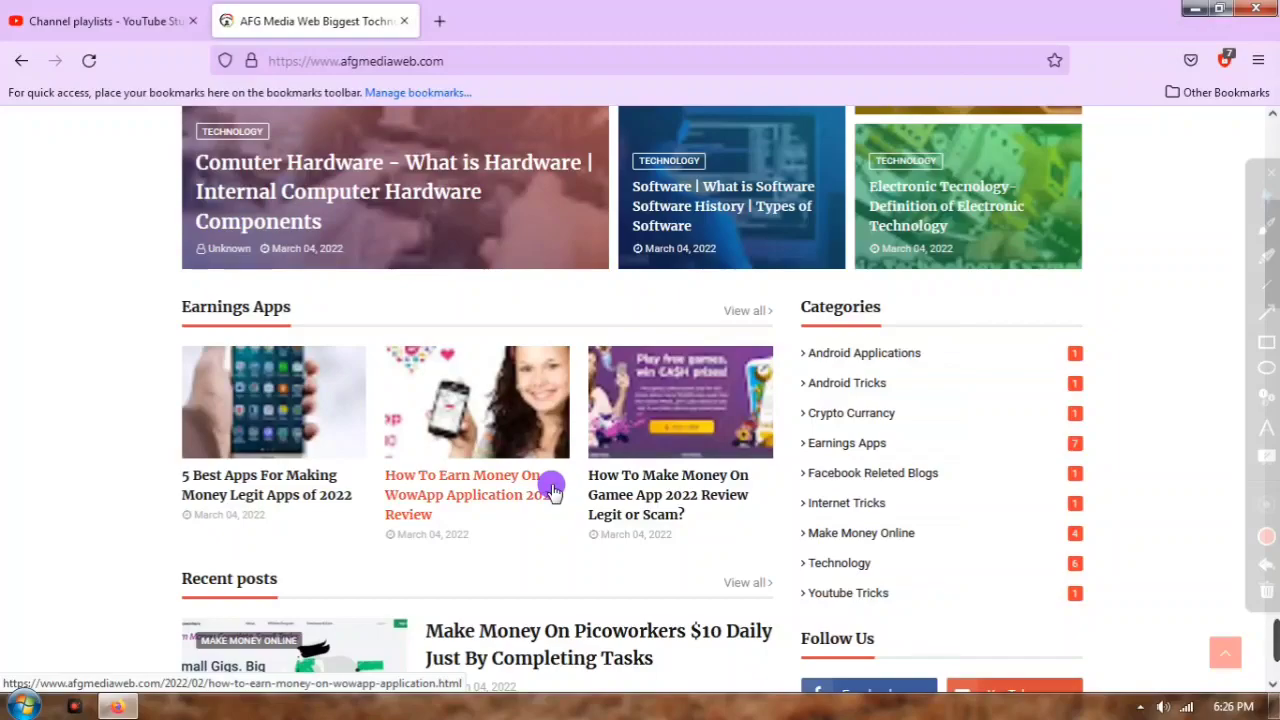
left_click(439, 22)
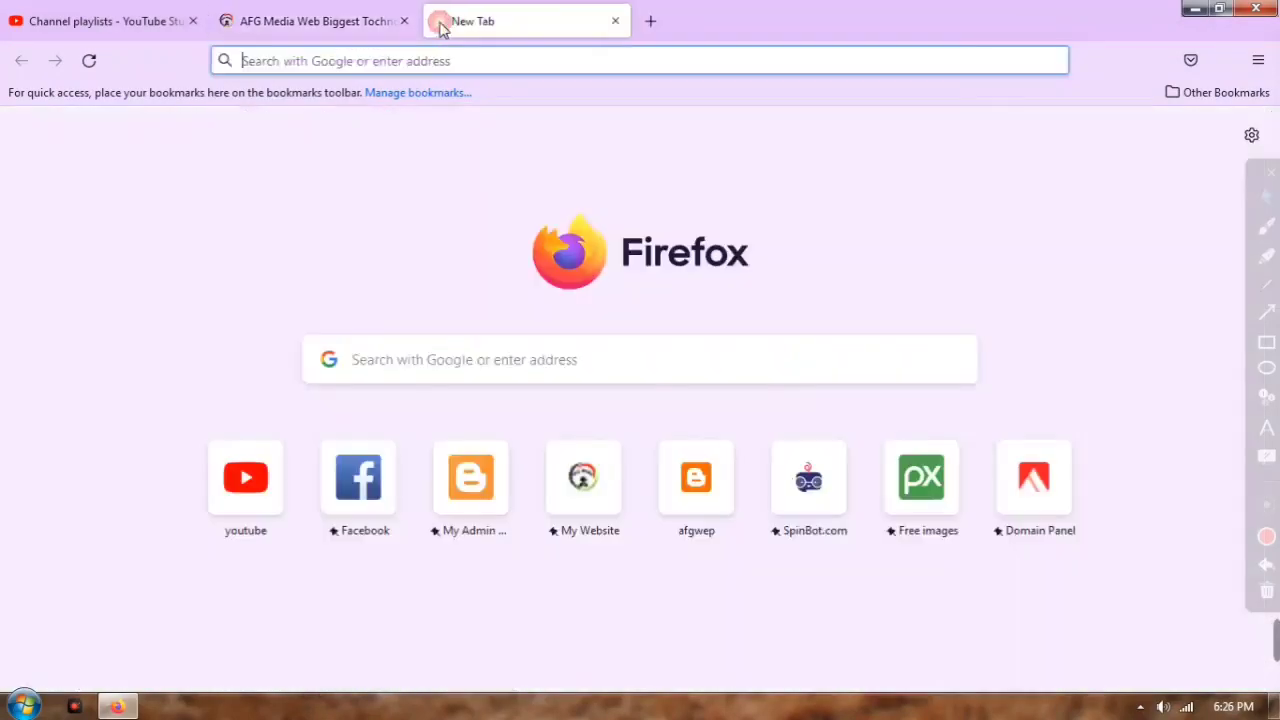
Step: Load the Blogger Posts list via My Admin, then scroll the live AFG Media Web site to its footer
left_click(489, 503)
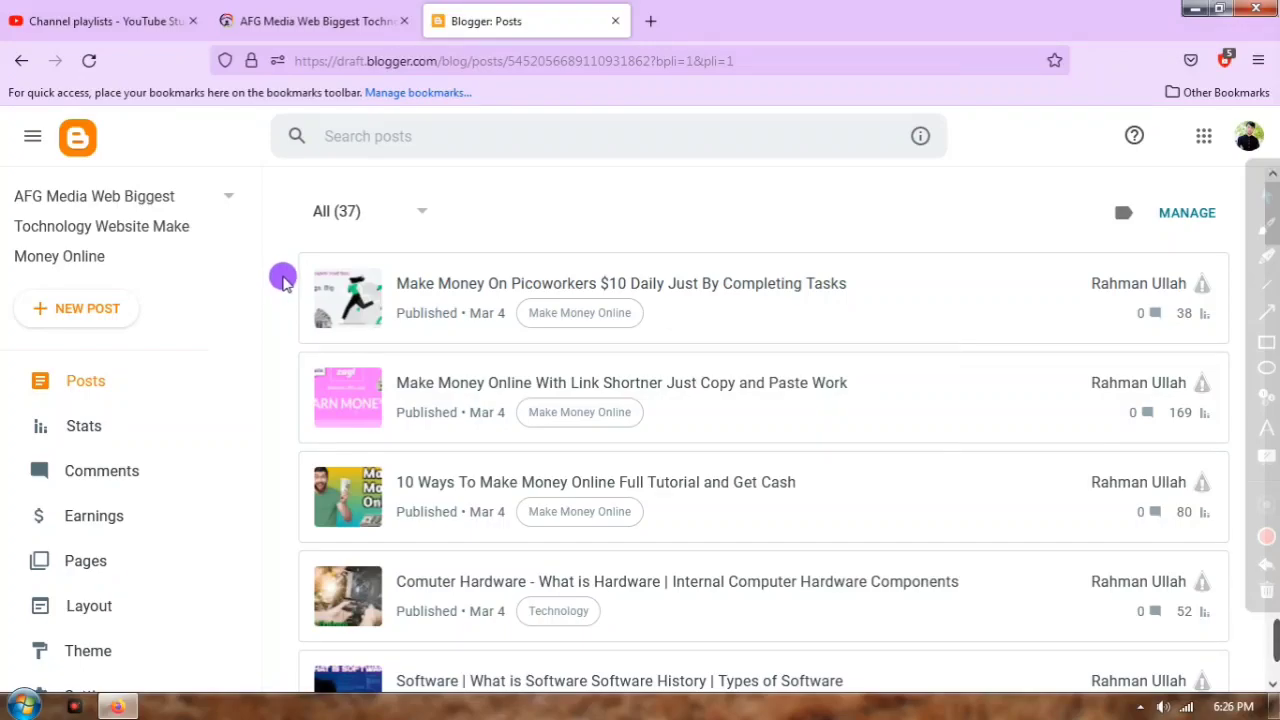
left_click(310, 21)
scroll(475, 367, "down", 5)
scroll(475, 367, "down", 10)
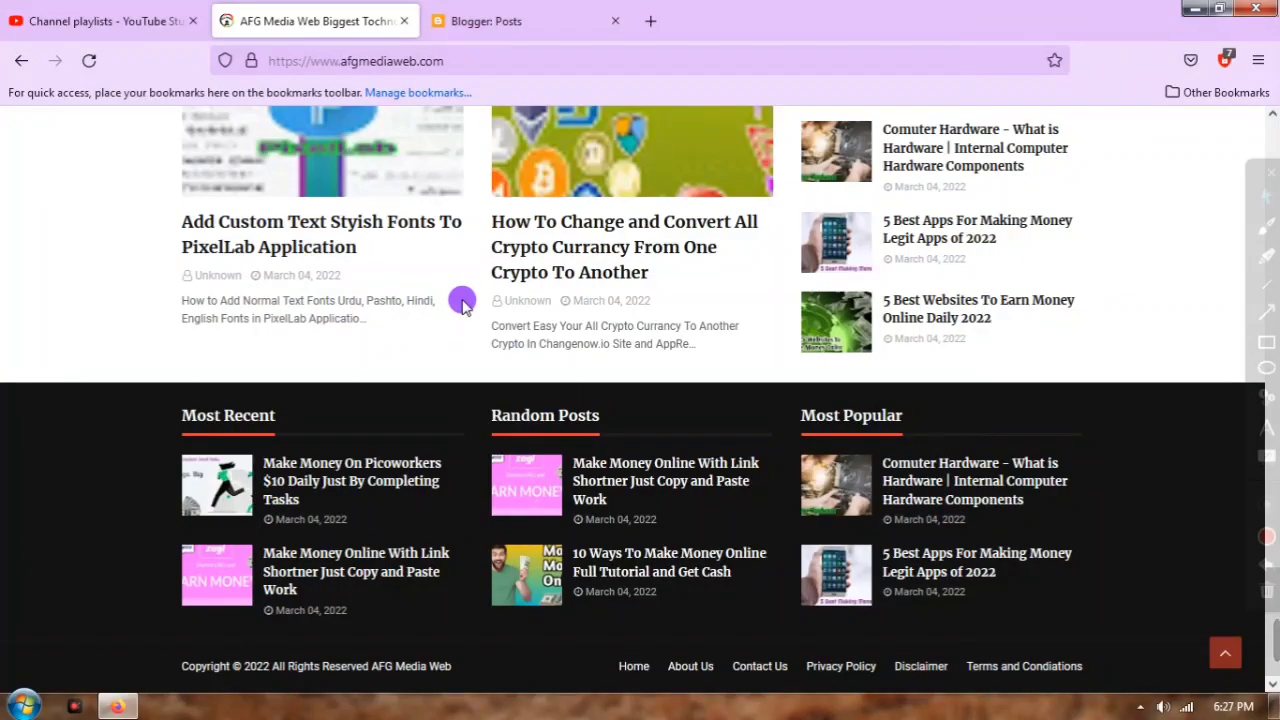
Step: Scroll the live site's posts, then scroll through the Blogger posts list
scroll(465, 297, "up", 10)
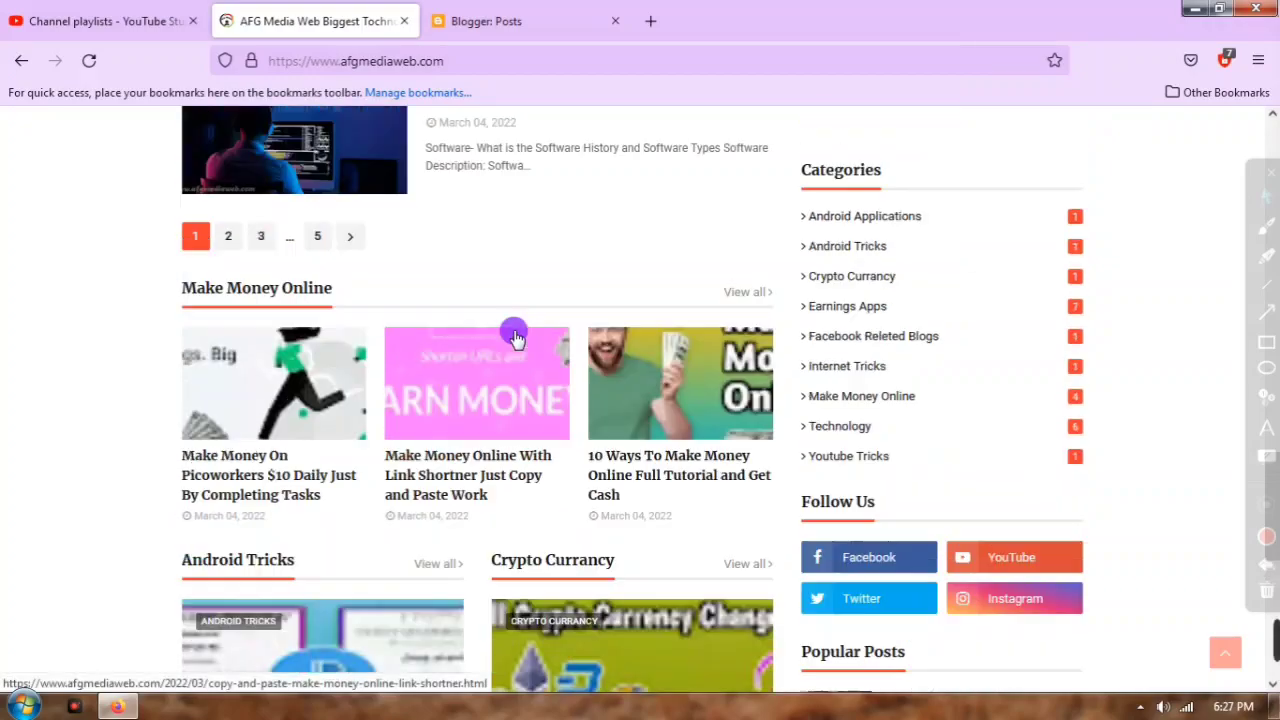
scroll(527, 330, "up", 8)
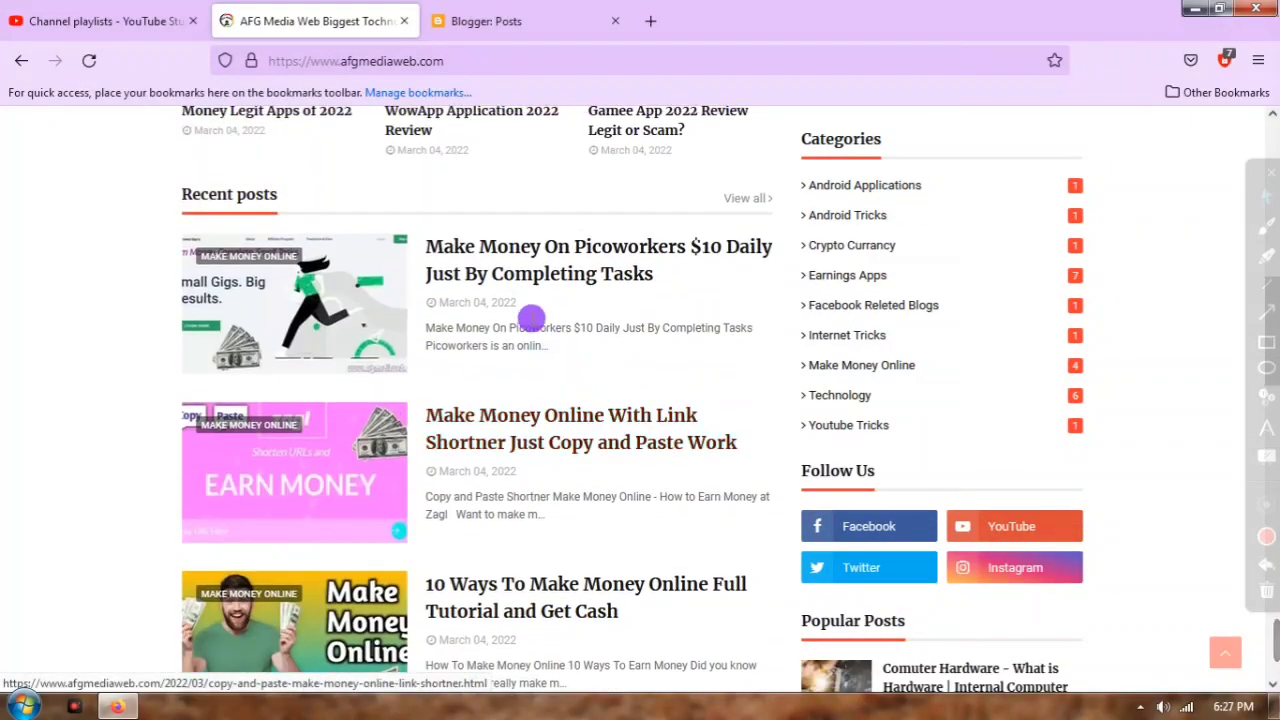
scroll(520, 300, "down", 3)
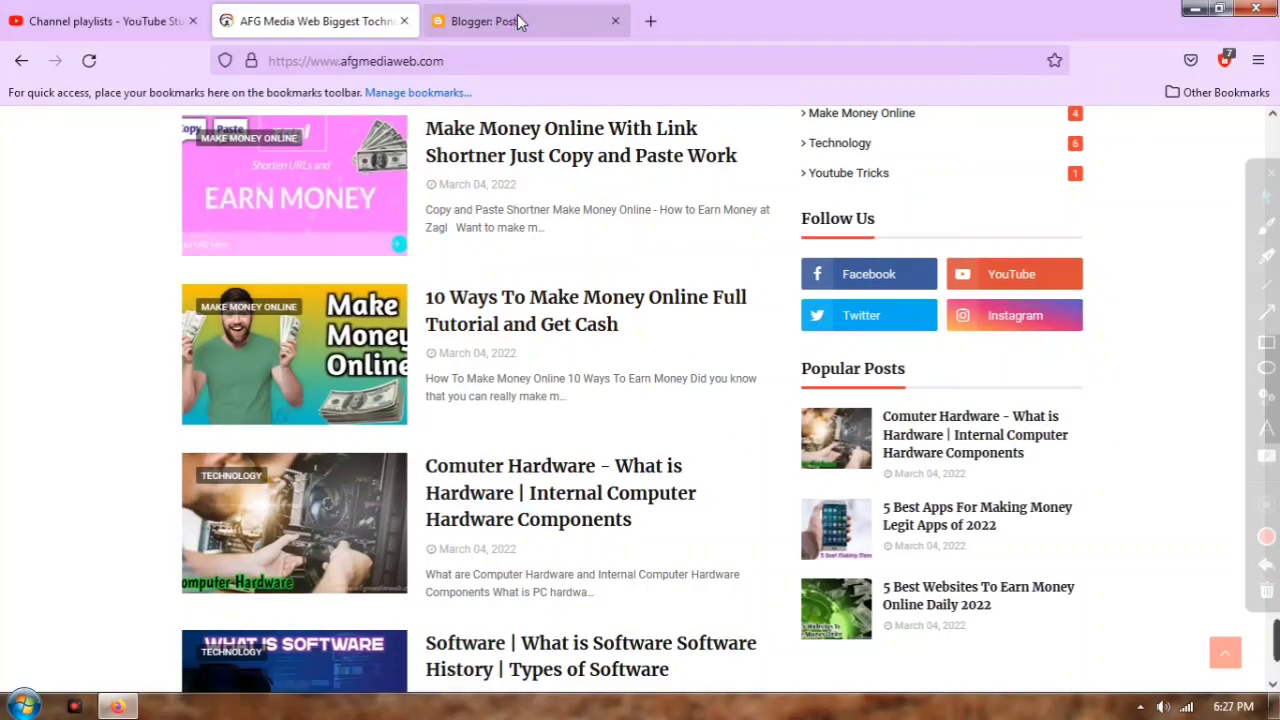
left_click(519, 21)
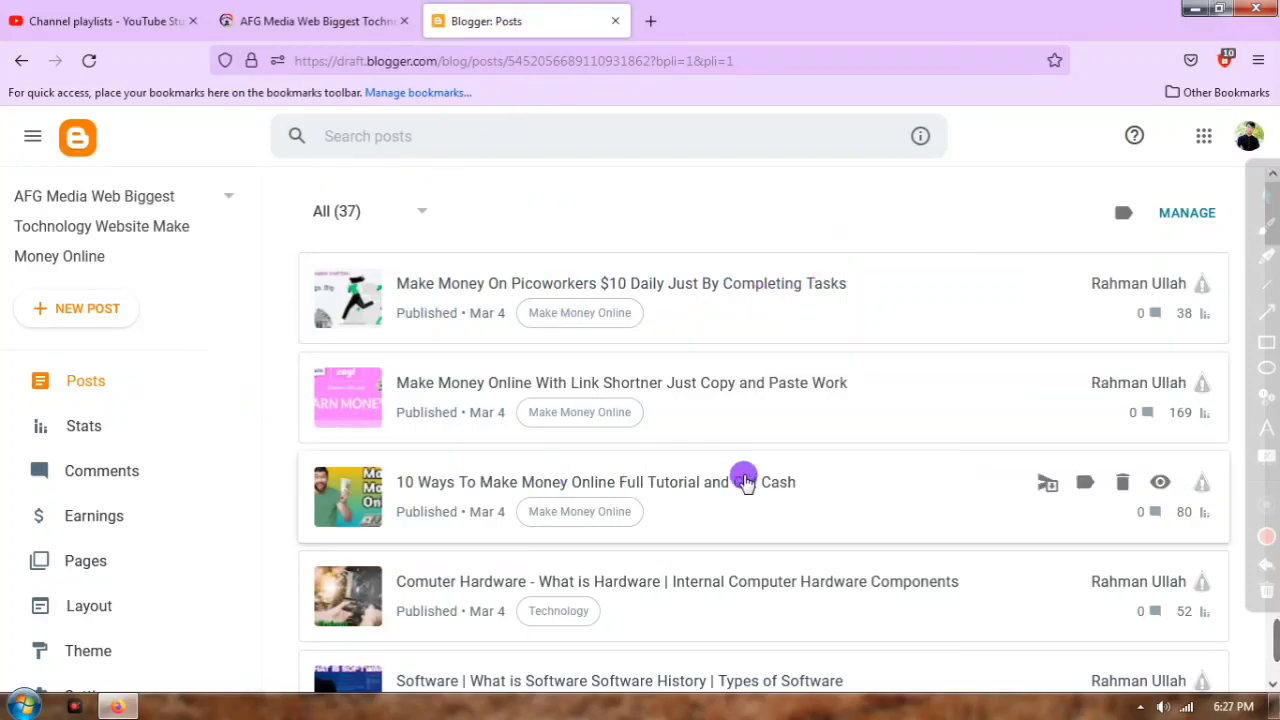
scroll(540, 360, "down", 5)
scroll(524, 372, "down", 10)
scroll(75, 478, "down", 2)
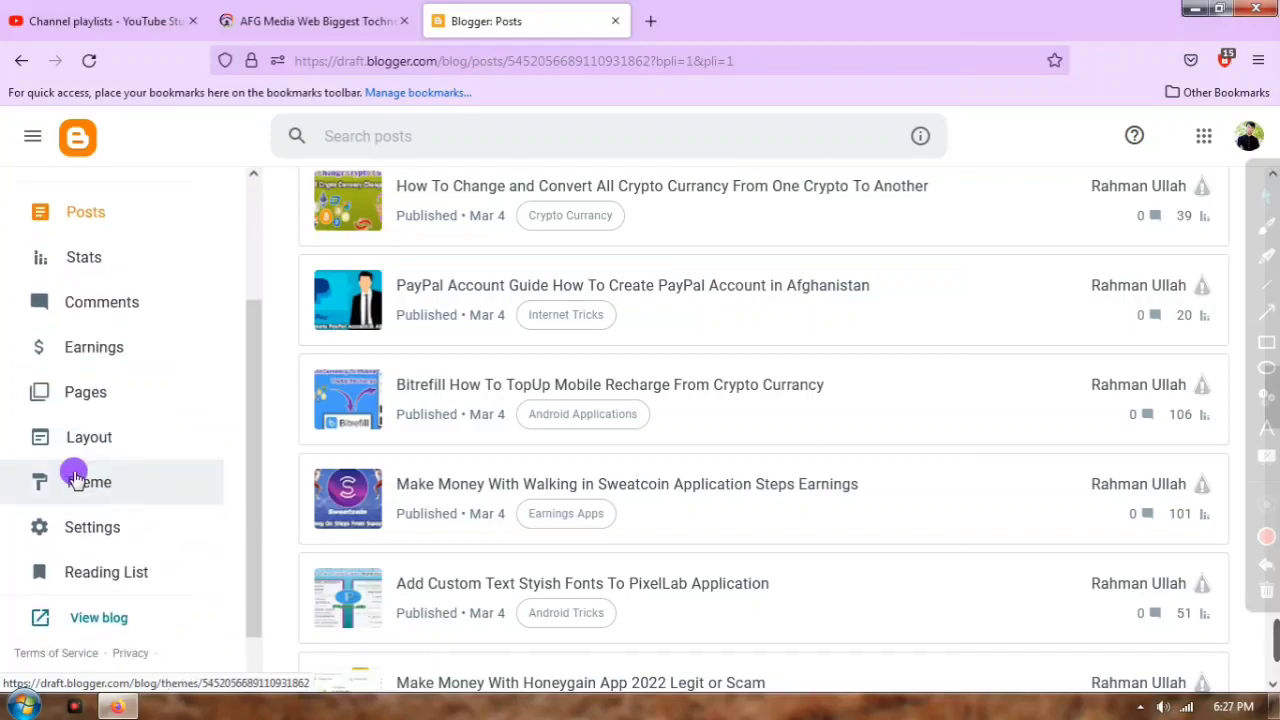
scroll(143, 365, "down", 1)
scroll(400, 440, "up", 4)
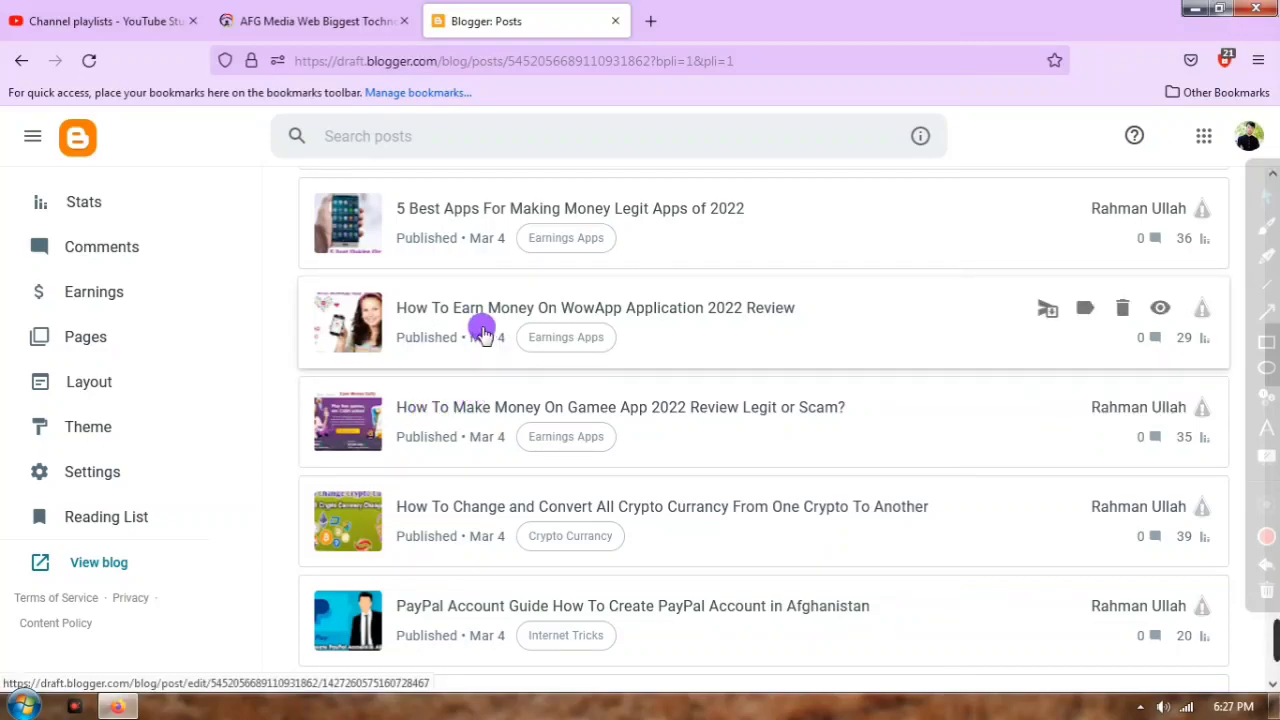
Step: Browse the live site again, then bring up Blogger's Earnings page showing AdSense review status
left_click(314, 22)
scroll(540, 400, "down", 3)
scroll(580, 405, "up", 10)
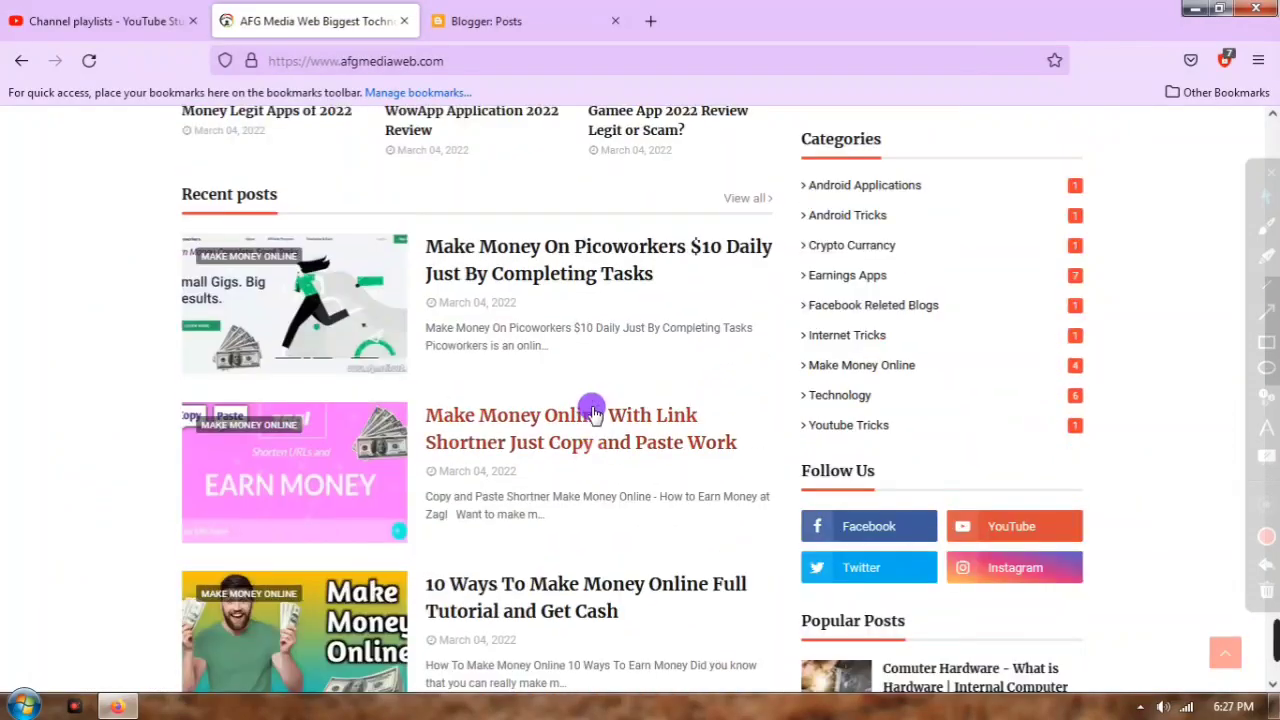
scroll(600, 398, "down", 2)
scroll(597, 400, "down", 2)
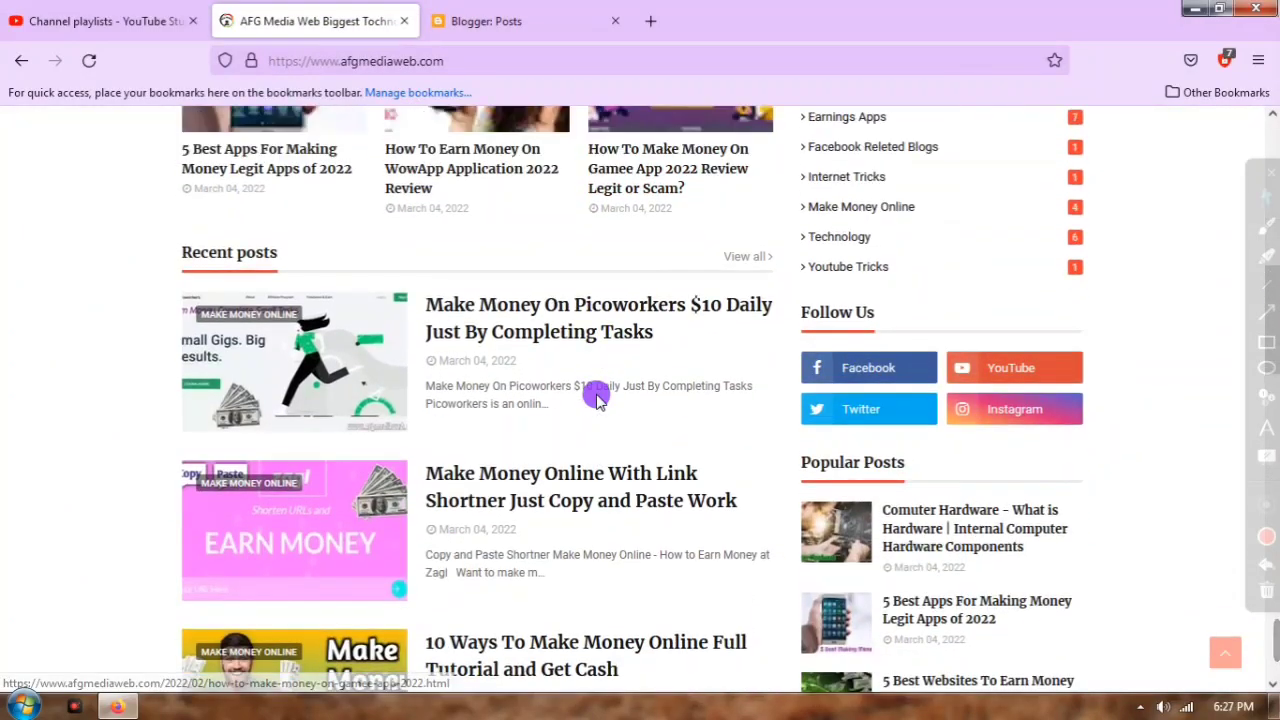
scroll(600, 392, "up", 6)
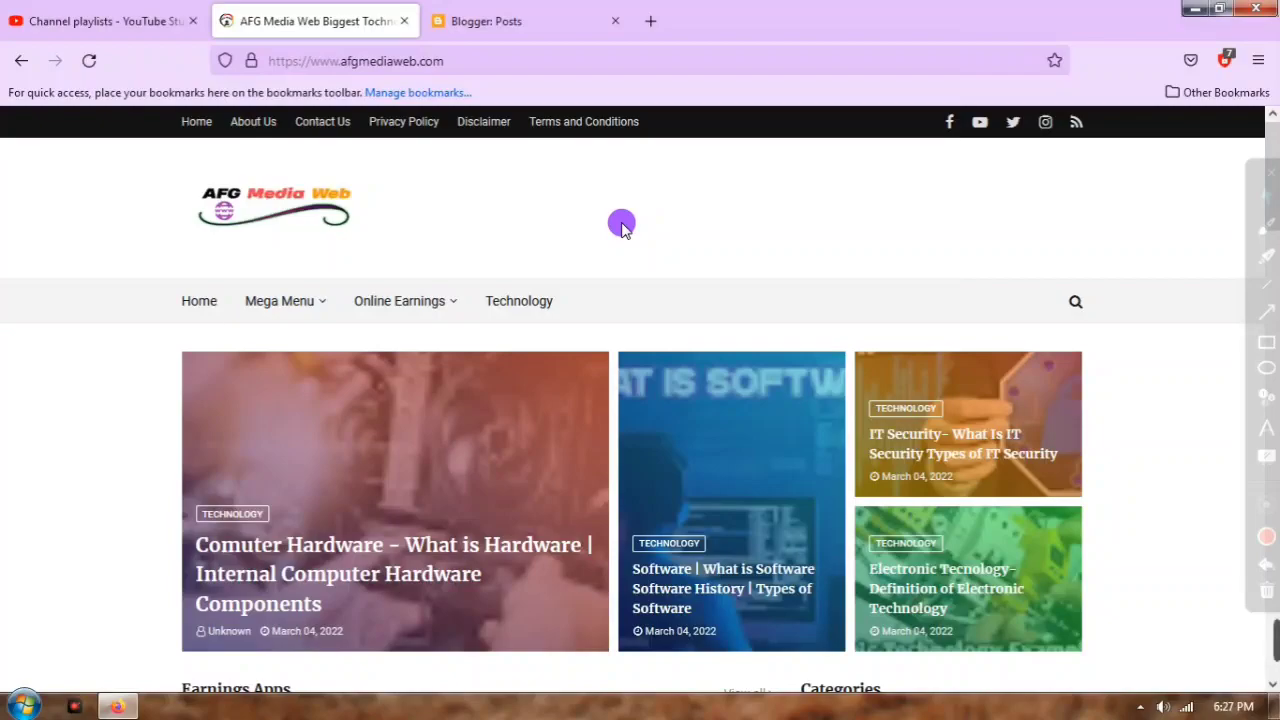
scroll(669, 471, "down", 5)
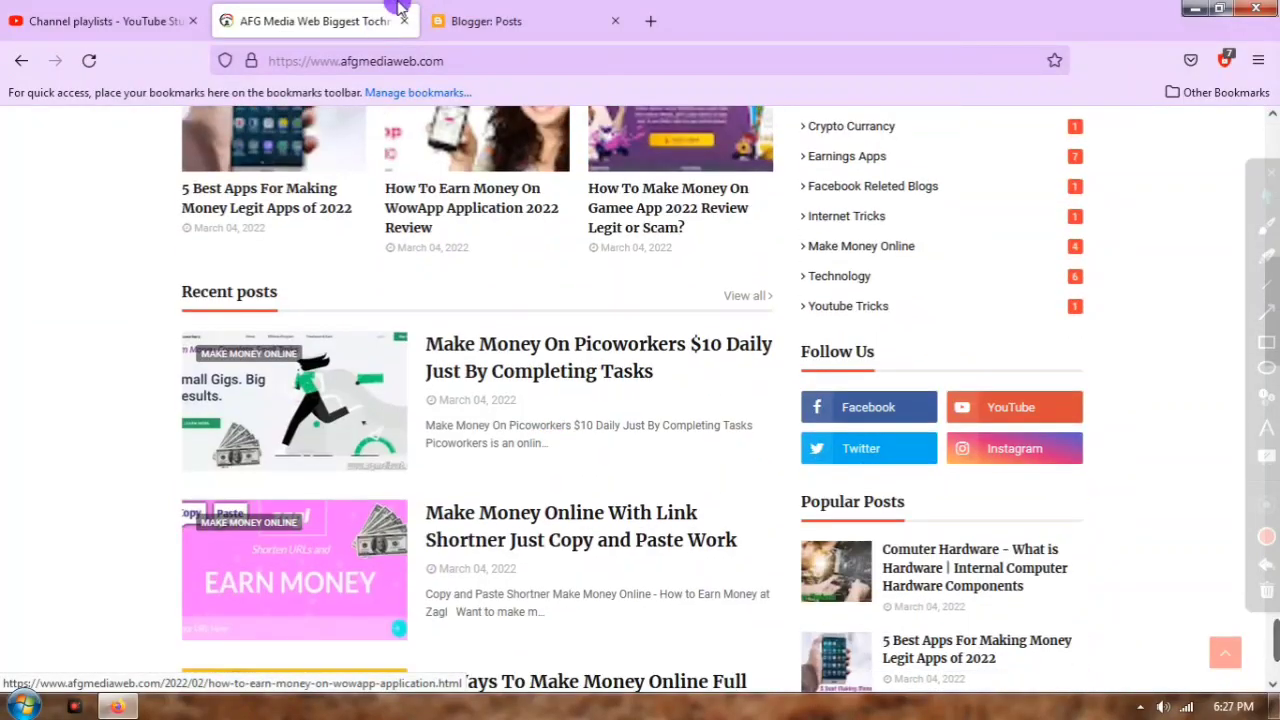
left_click(510, 18)
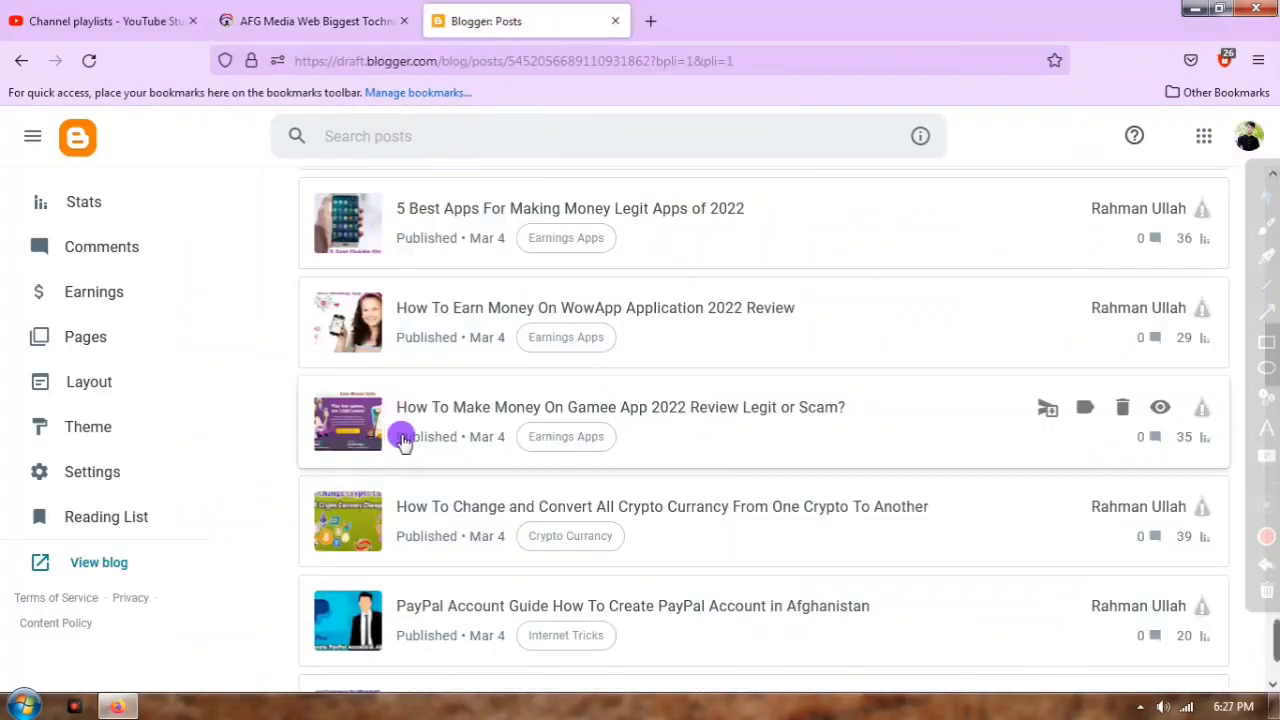
left_click(100, 291)
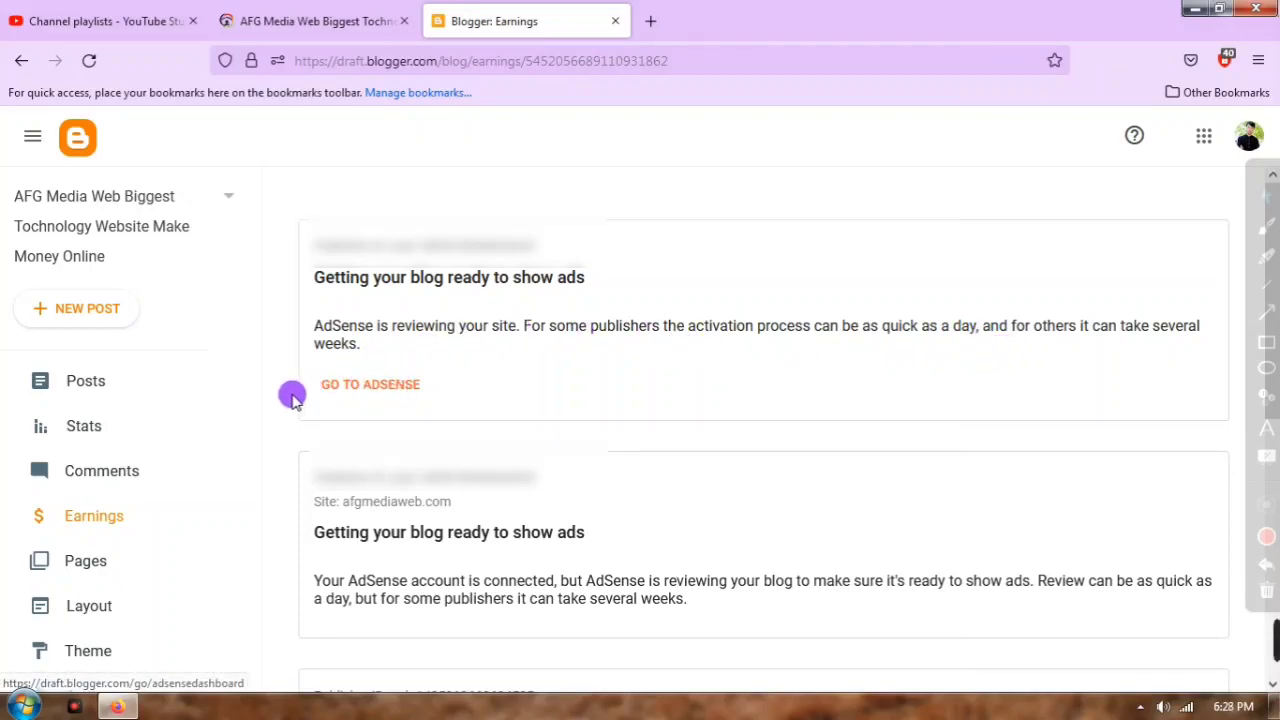
Step: Launch Google AdSense from the Earnings page's 'Getting your blog ready to show ads' card
left_click(368, 386)
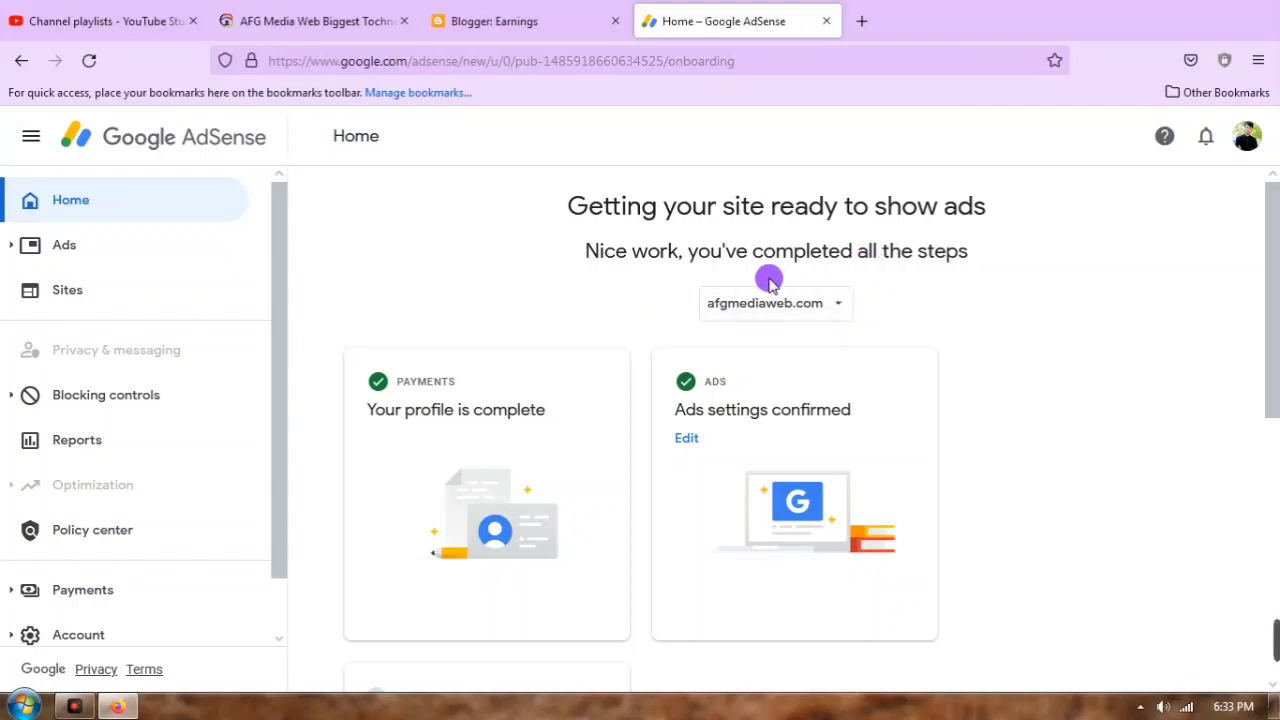
Step: Check the afgmediaweb.com site selector and review the completed Payments, Ads and Sites cards
left_click(829, 305)
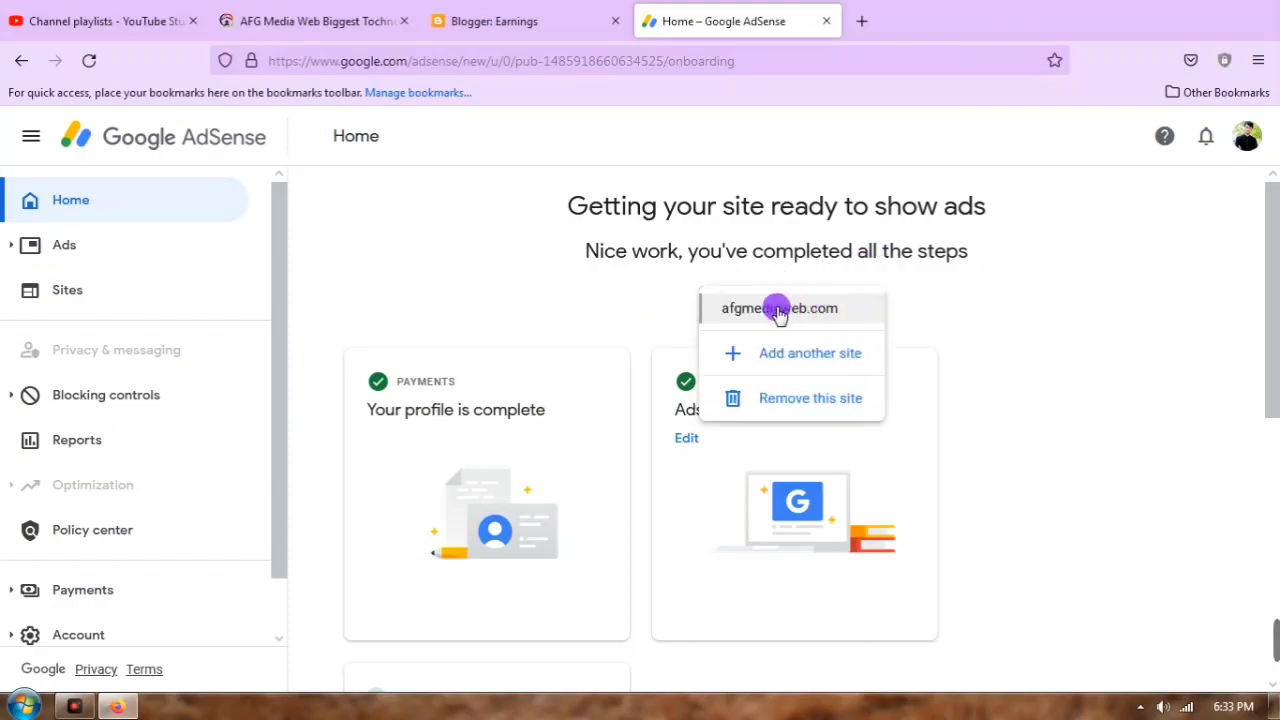
left_click(589, 308)
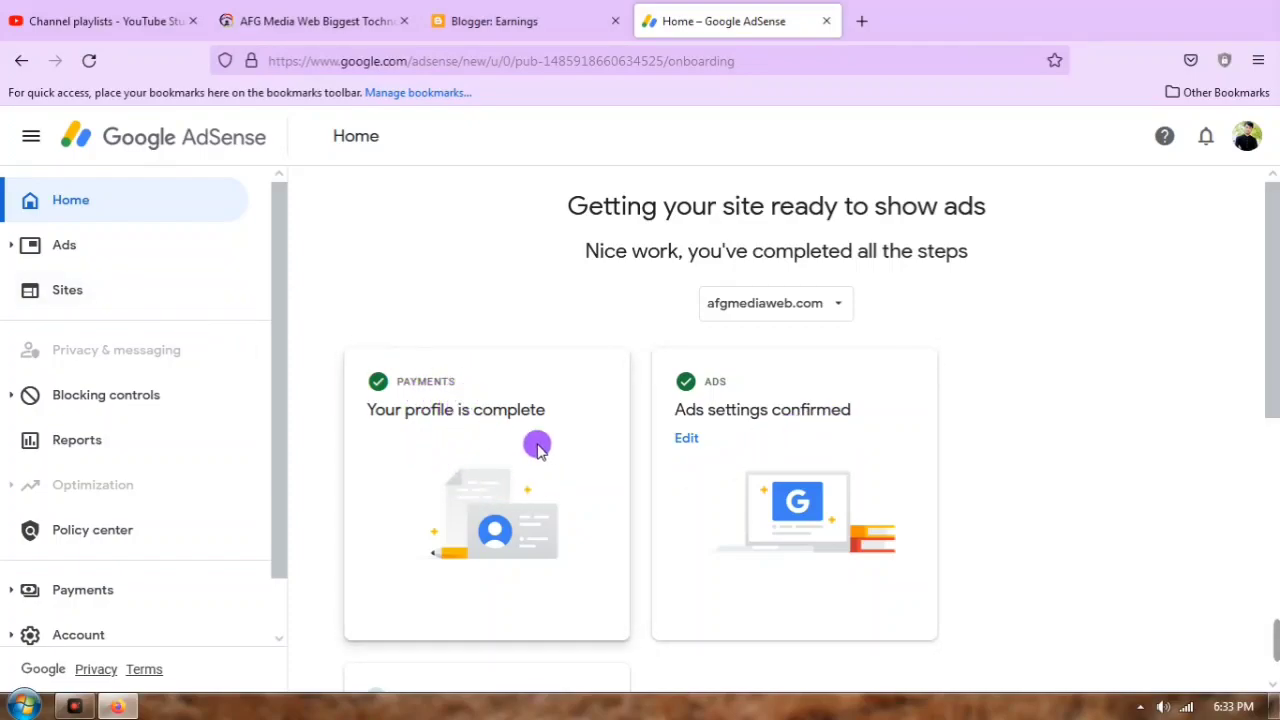
scroll(712, 468, "down", 2)
scroll(713, 457, "down", 1)
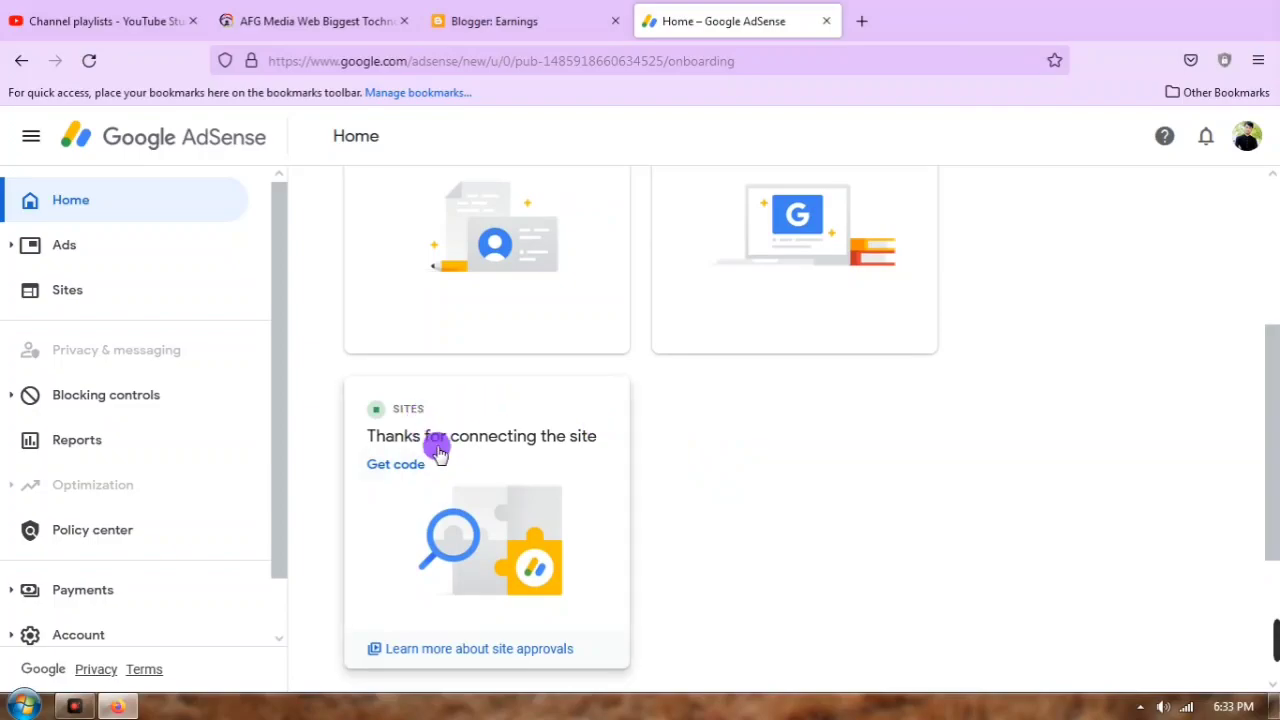
scroll(423, 477, "down", 1)
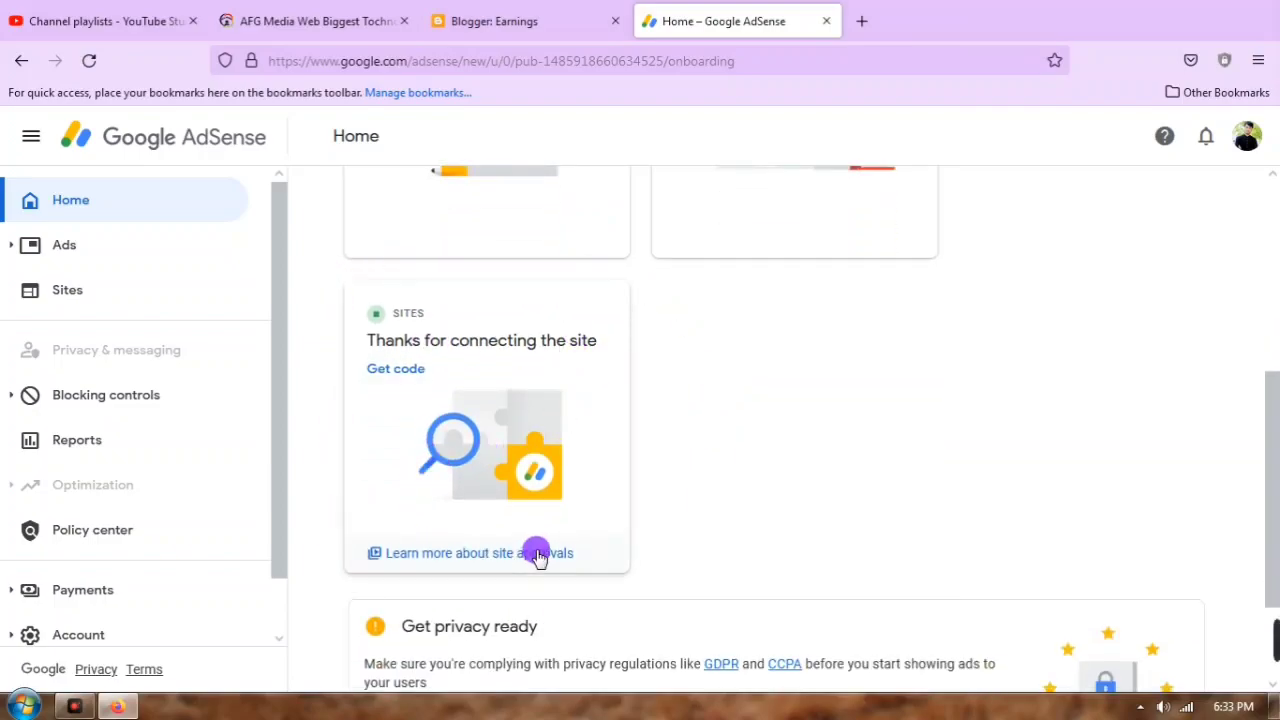
scroll(618, 522, "down", 1)
scroll(618, 522, "down", 1)
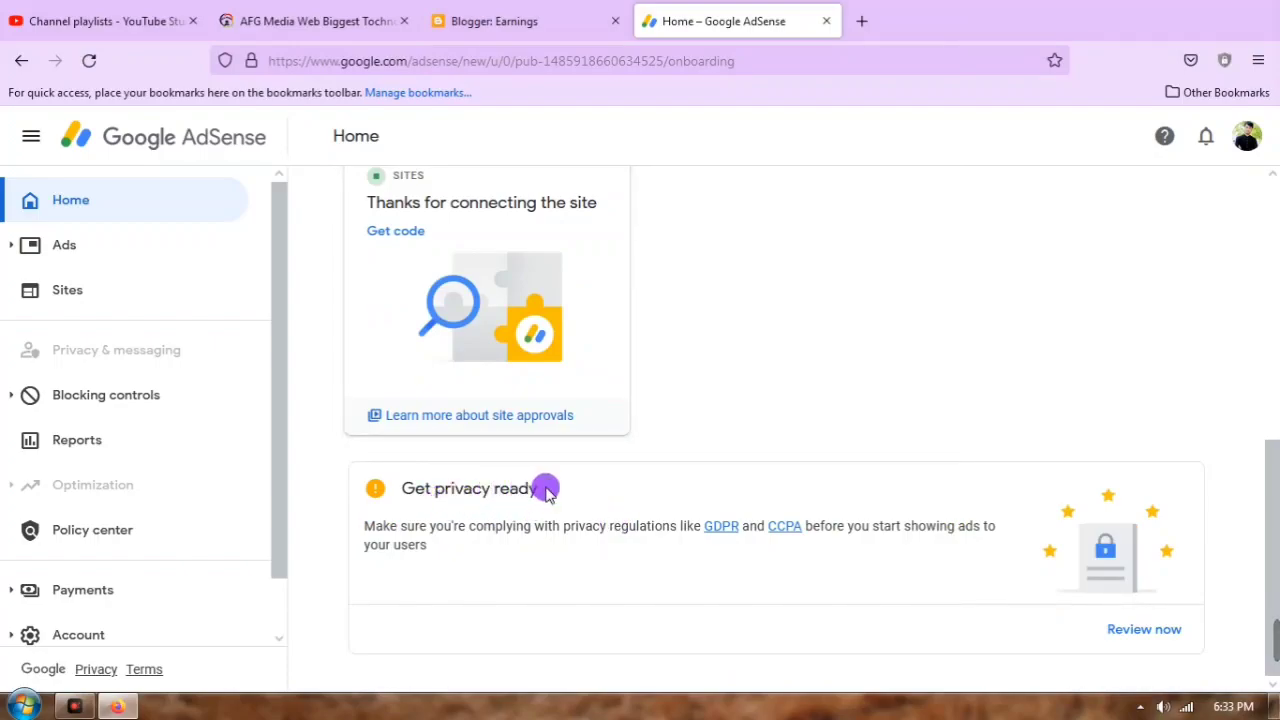
scroll(606, 391, "up", 4)
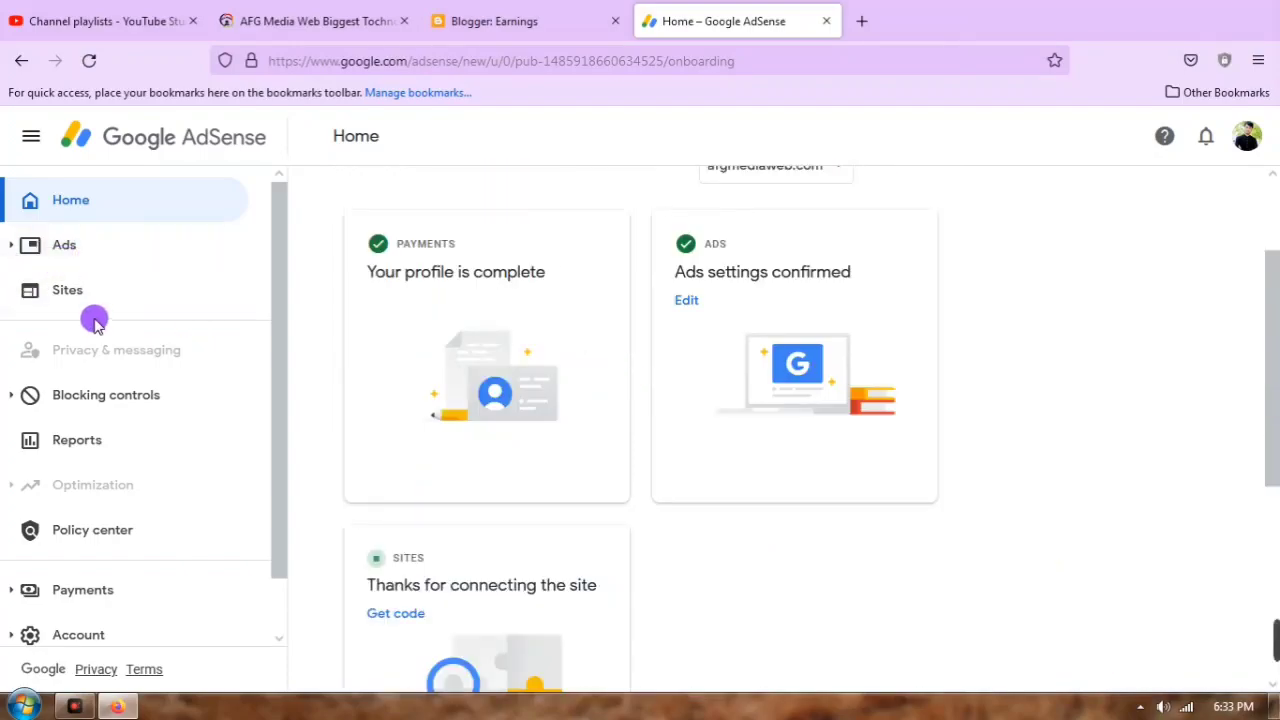
Step: Expand afgmediaweb.com's row in Sites to see its 'Getting ready' approval status
left_click(62, 292)
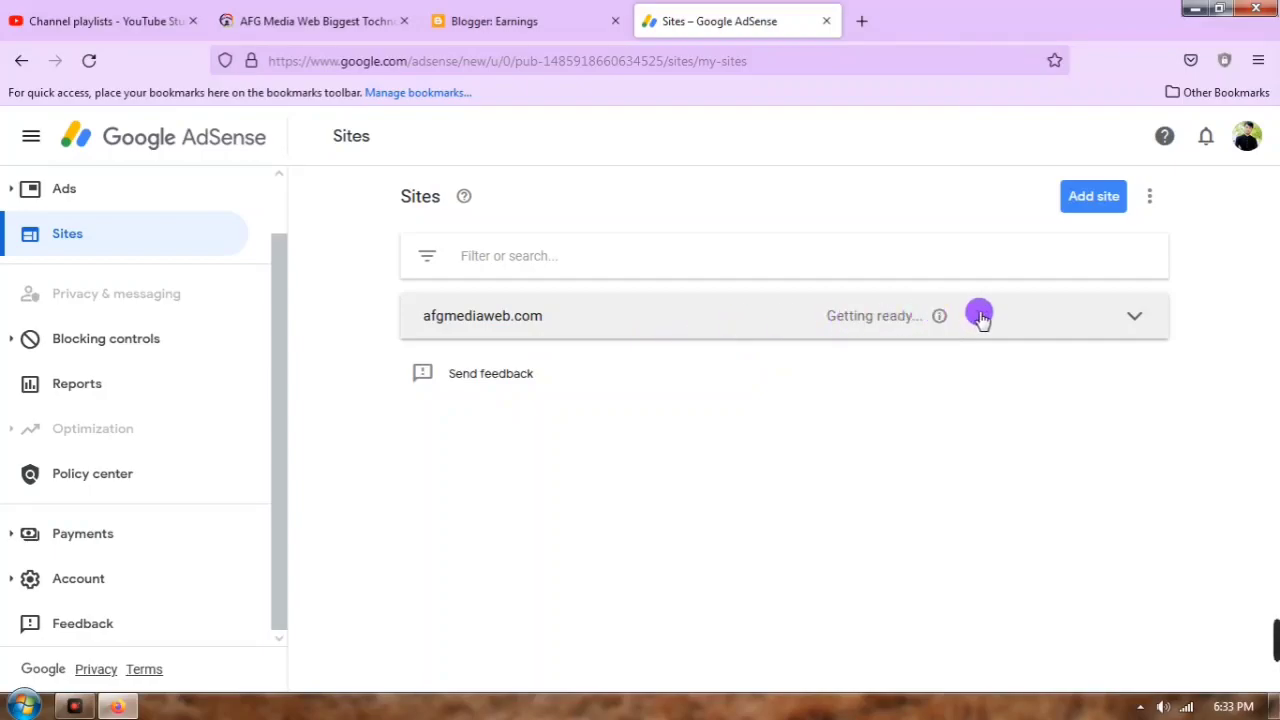
left_click(1086, 330)
scroll(770, 420, "down", 1)
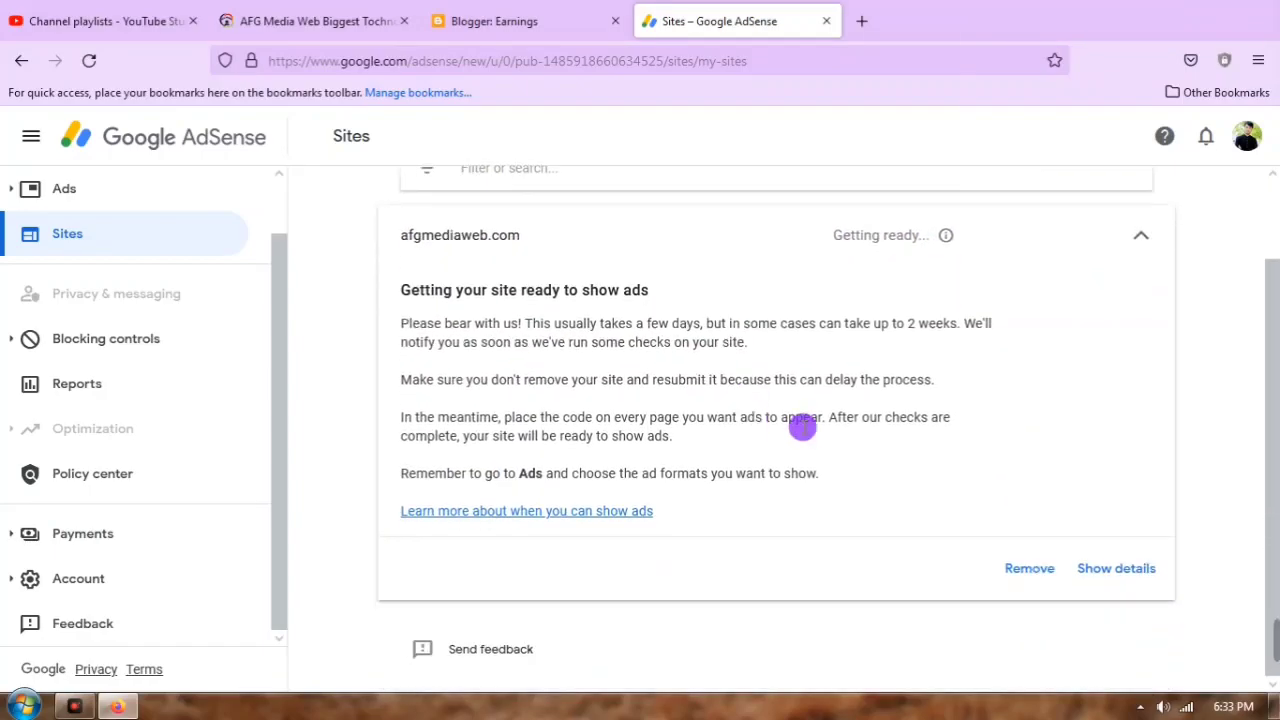
scroll(460, 336, "up", 1)
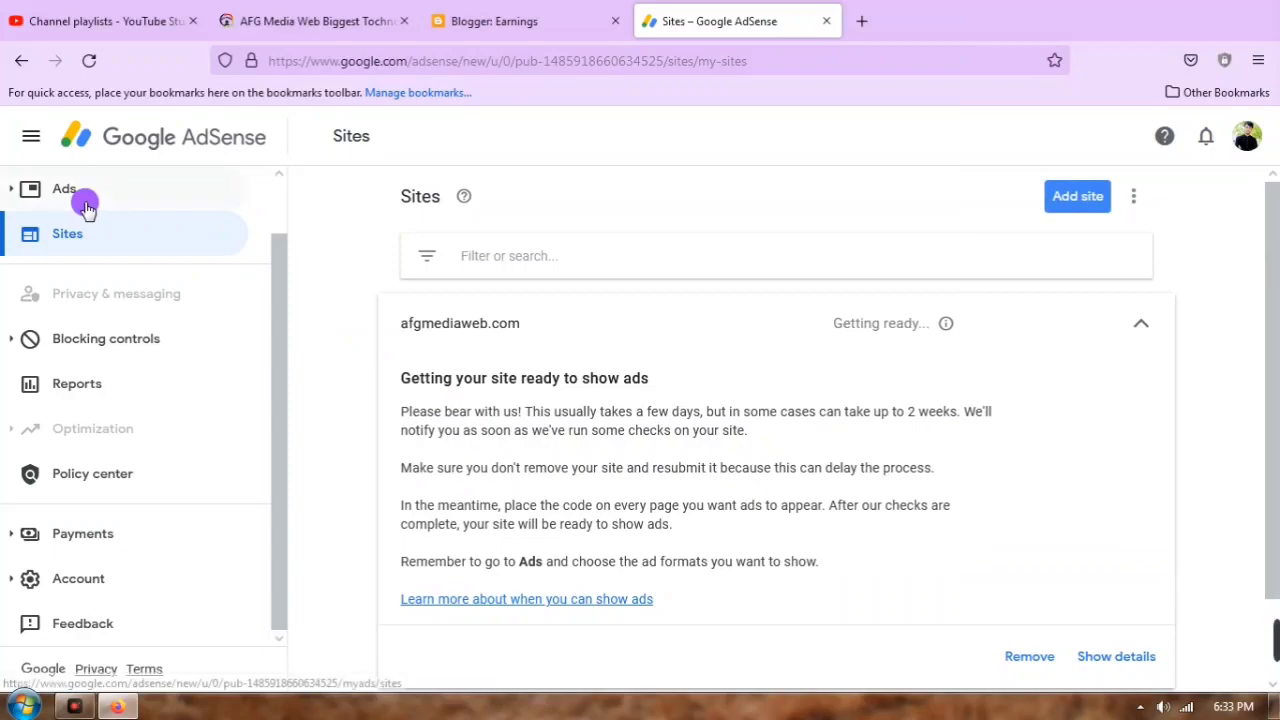
Step: Review the Ads overview with Auto ads on and a mobile preview of 5 in-page ads
left_click(85, 200)
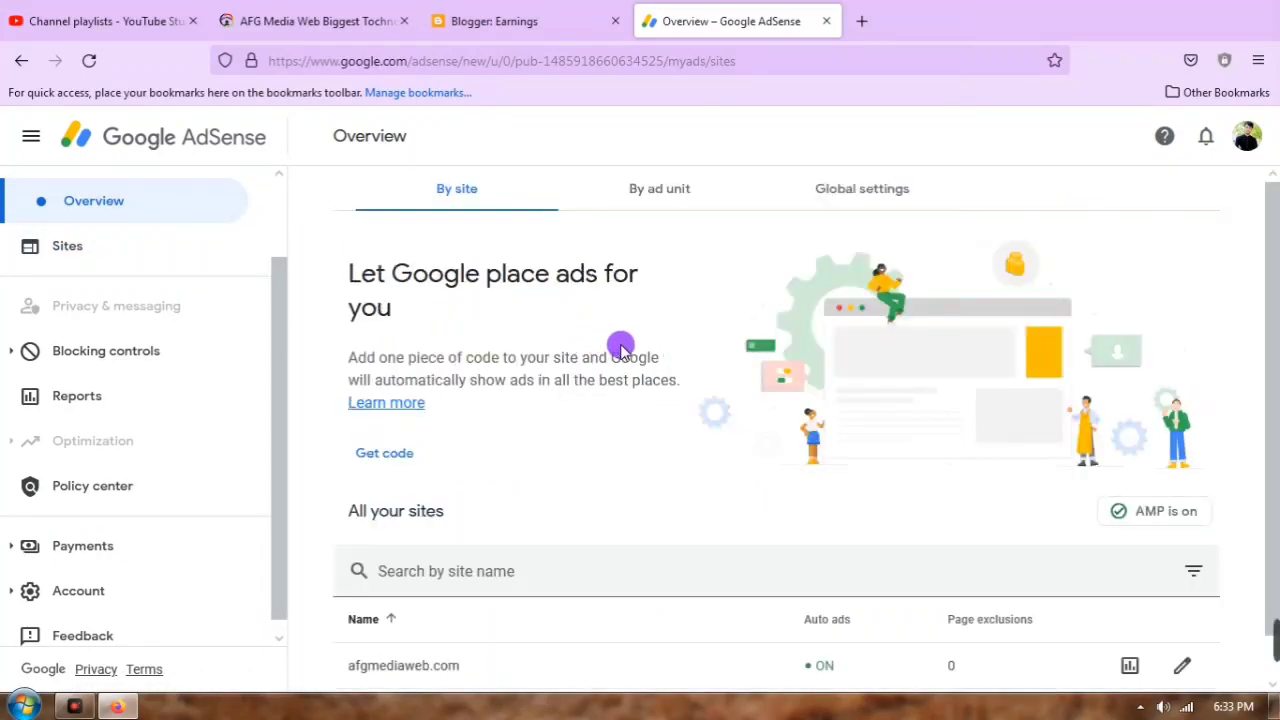
scroll(622, 373, "down", 1)
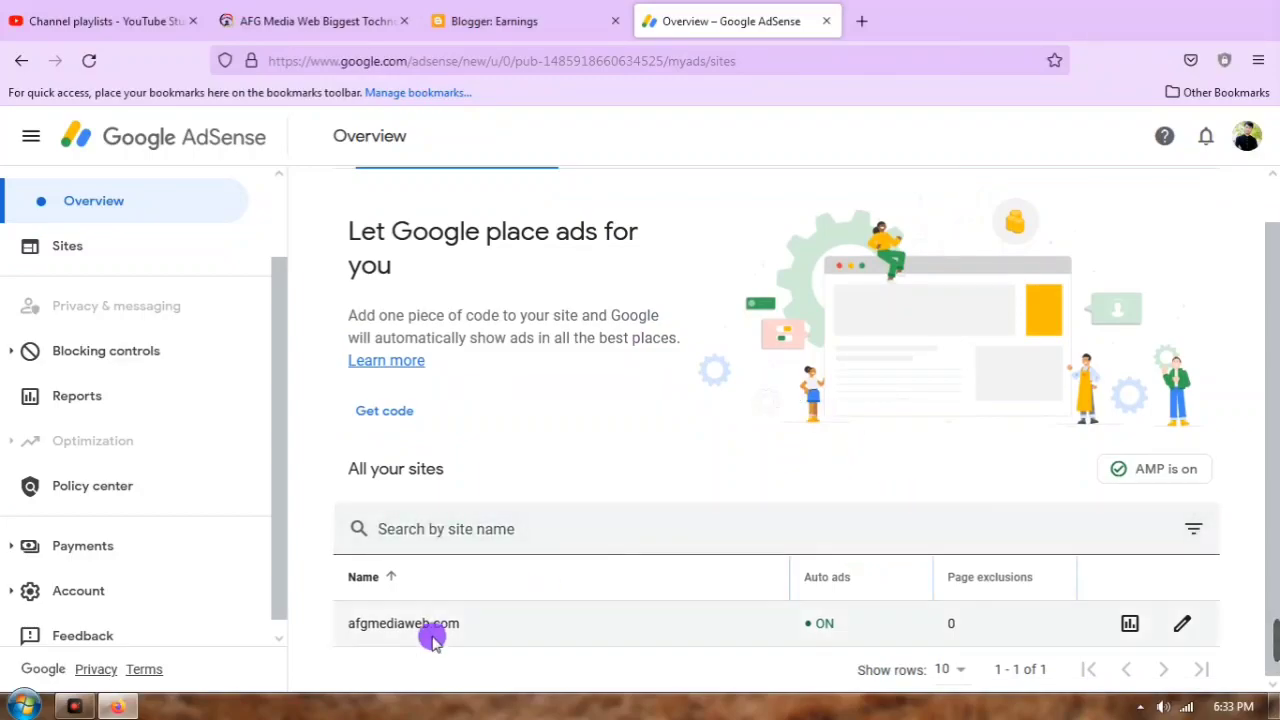
scroll(794, 460, "up", 1)
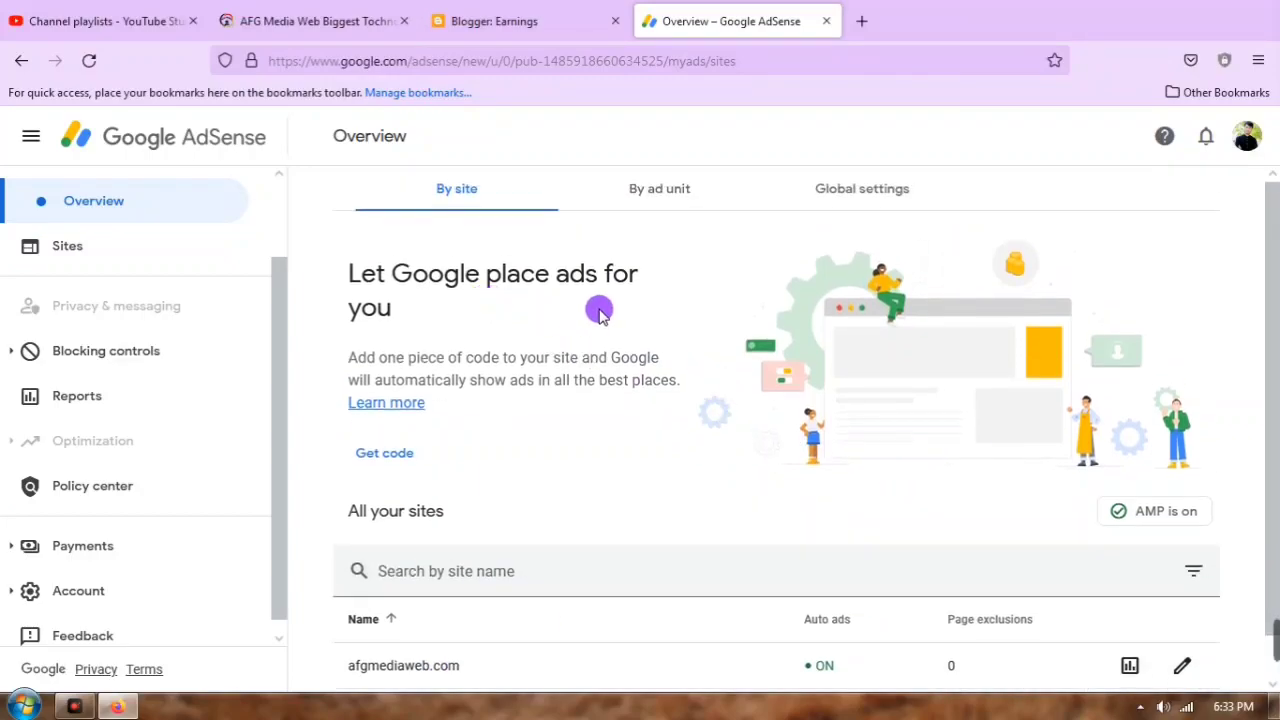
scroll(993, 628, "down", 1)
Step: Open the afgmediaweb.com ad settings preview and scroll through it, comparing it with the live site
left_click(1183, 620)
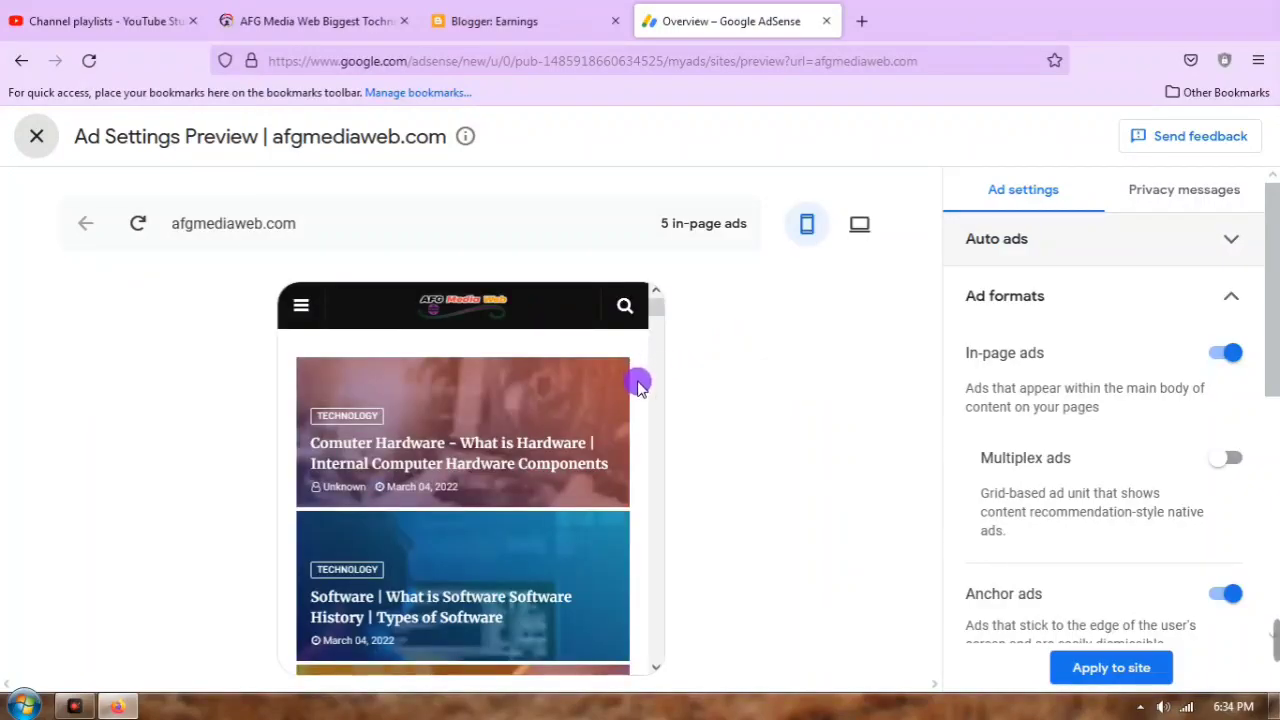
scroll(528, 423, "down", 5)
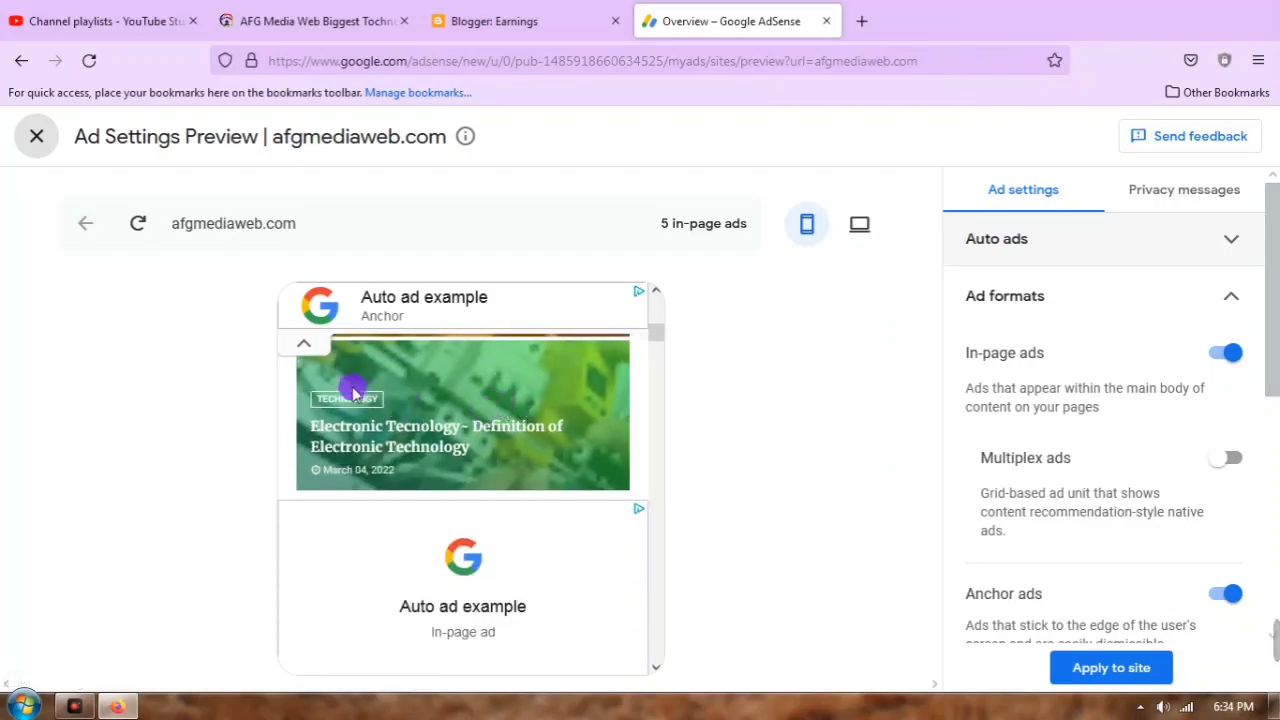
scroll(437, 403, "down", 5)
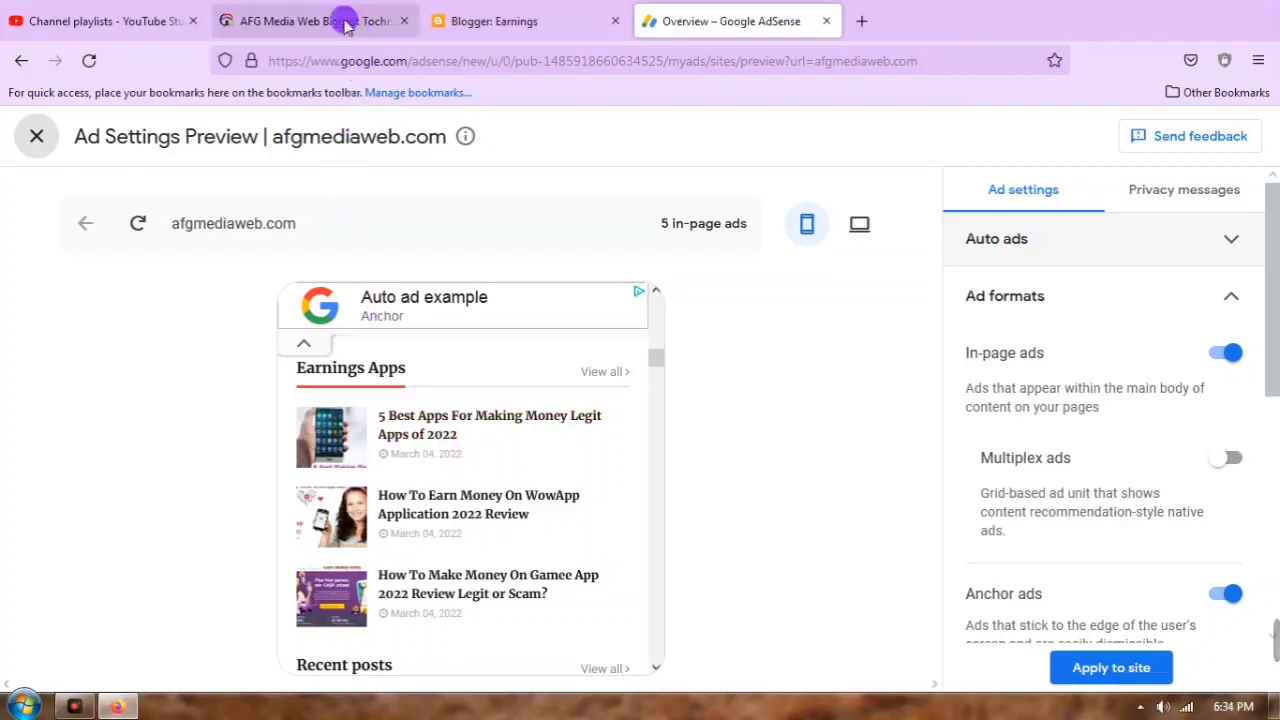
left_click(290, 20)
scroll(520, 298, "up", 5)
scroll(527, 290, "up", 5)
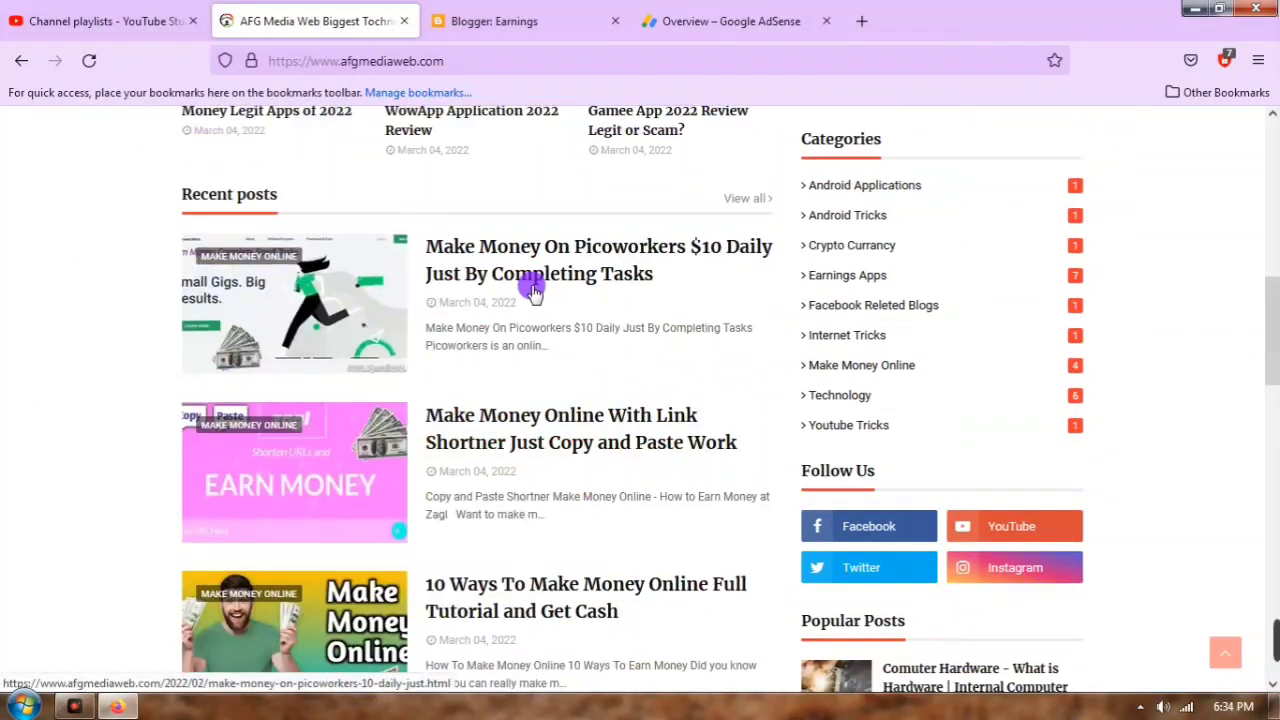
left_click(730, 20)
scroll(440, 460, "down", 5)
scroll(468, 377, "down", 3)
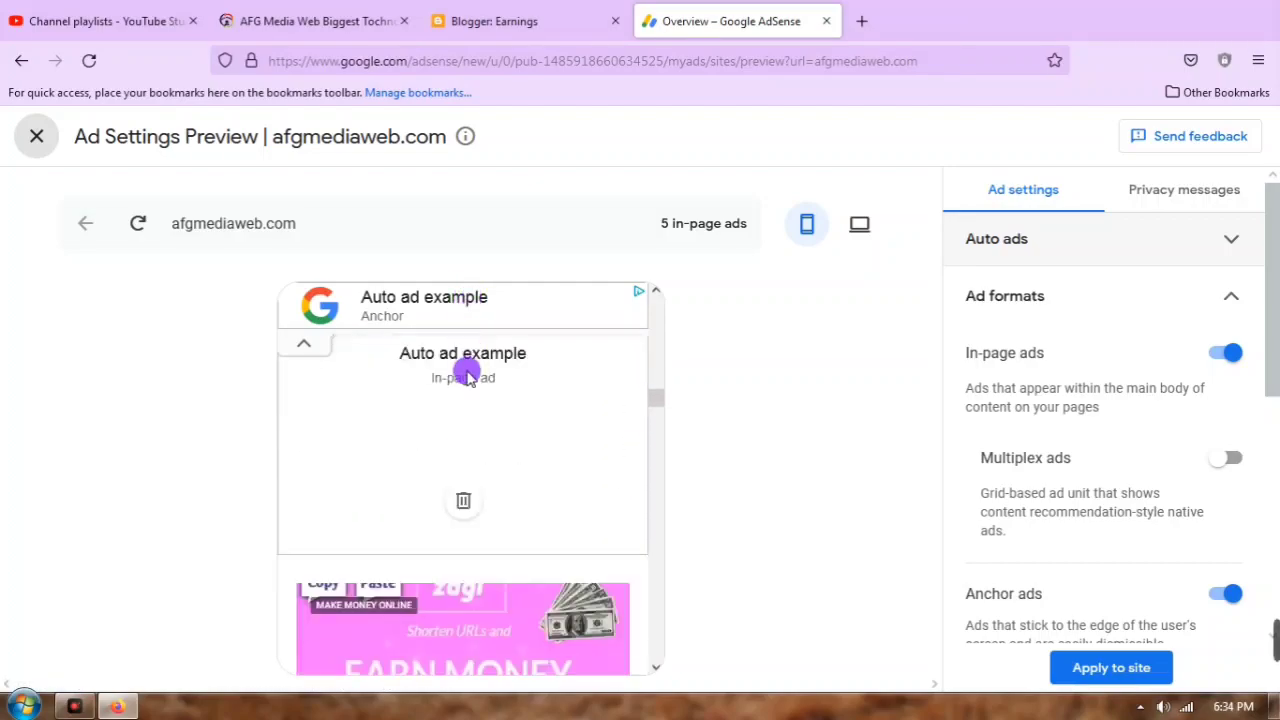
scroll(468, 395, "up", 3)
scroll(457, 528, "down", 4)
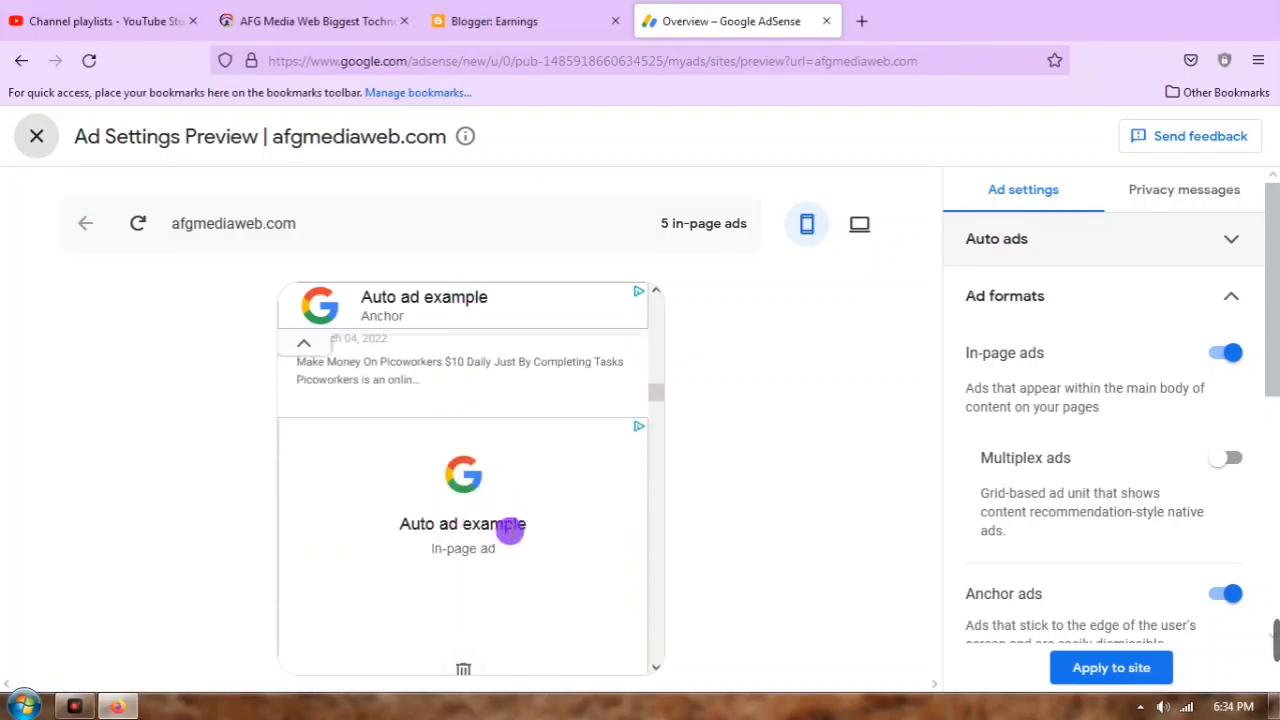
scroll(483, 512, "down", 4)
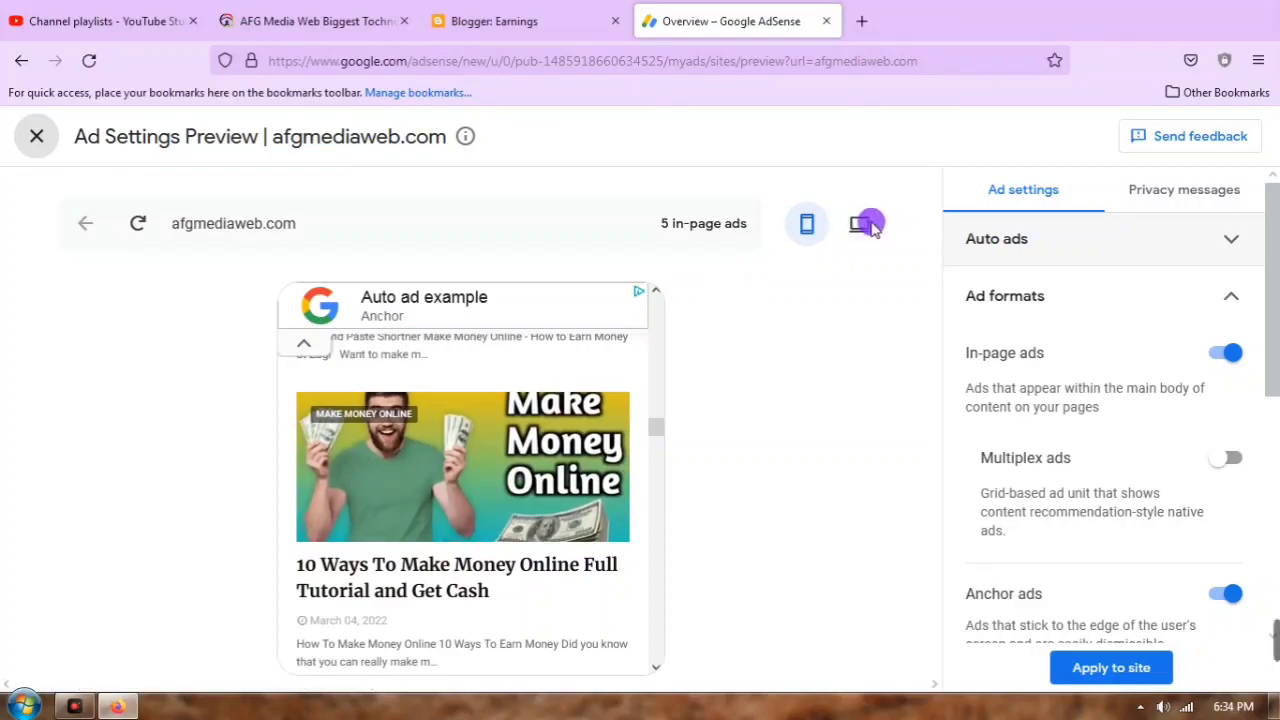
Step: Switch the preview to the desktop layout and scroll through its 4 in-page ads and anchor ad
left_click(862, 224)
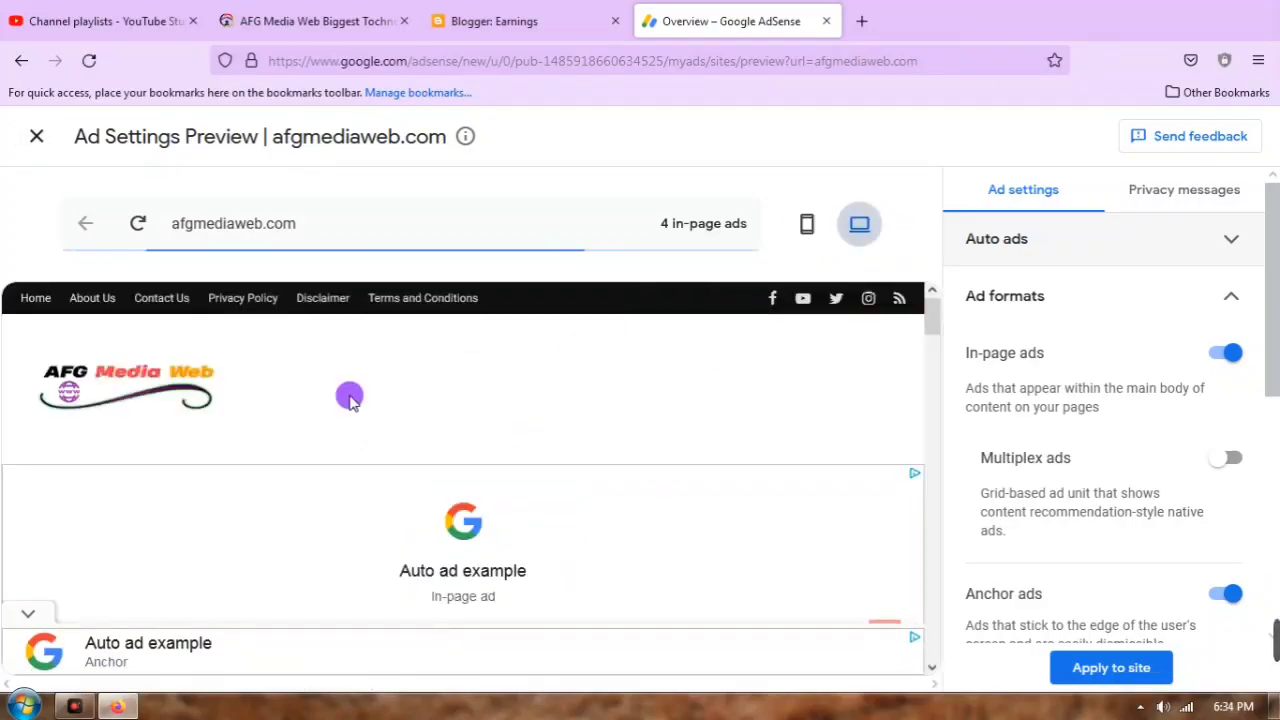
left_click(357, 10)
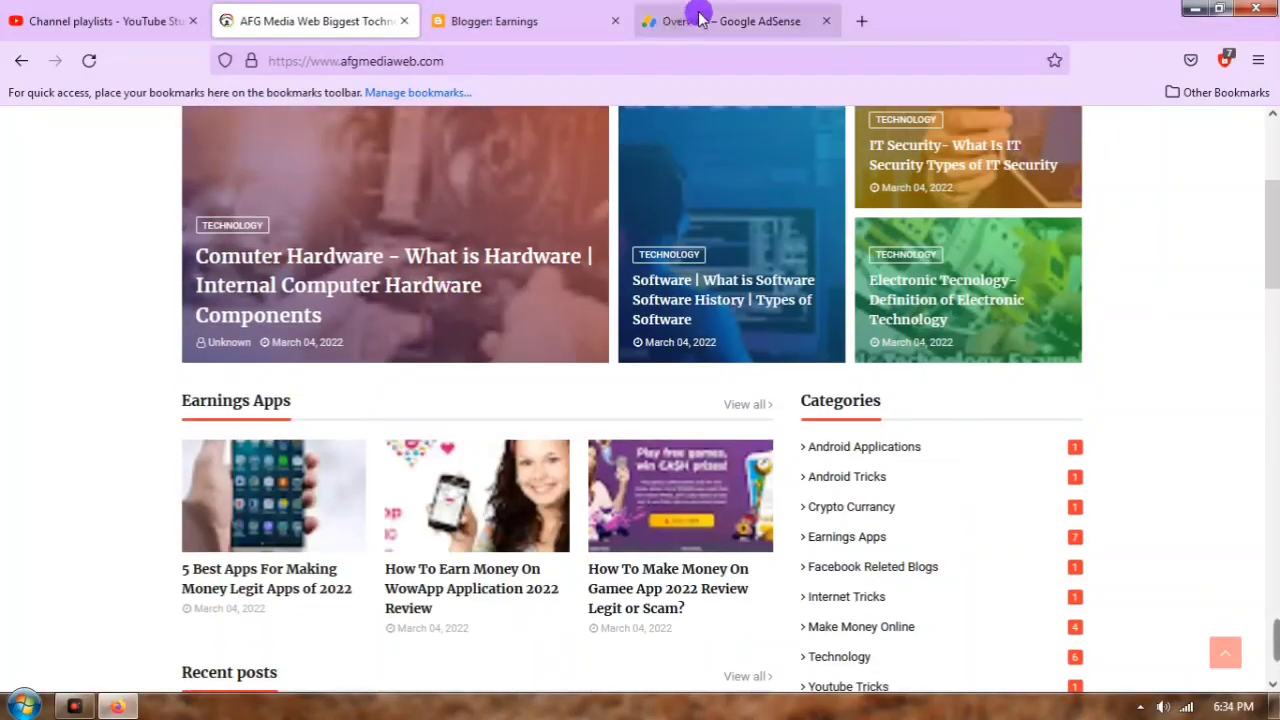
left_click(703, 26)
scroll(354, 474, "down", 5)
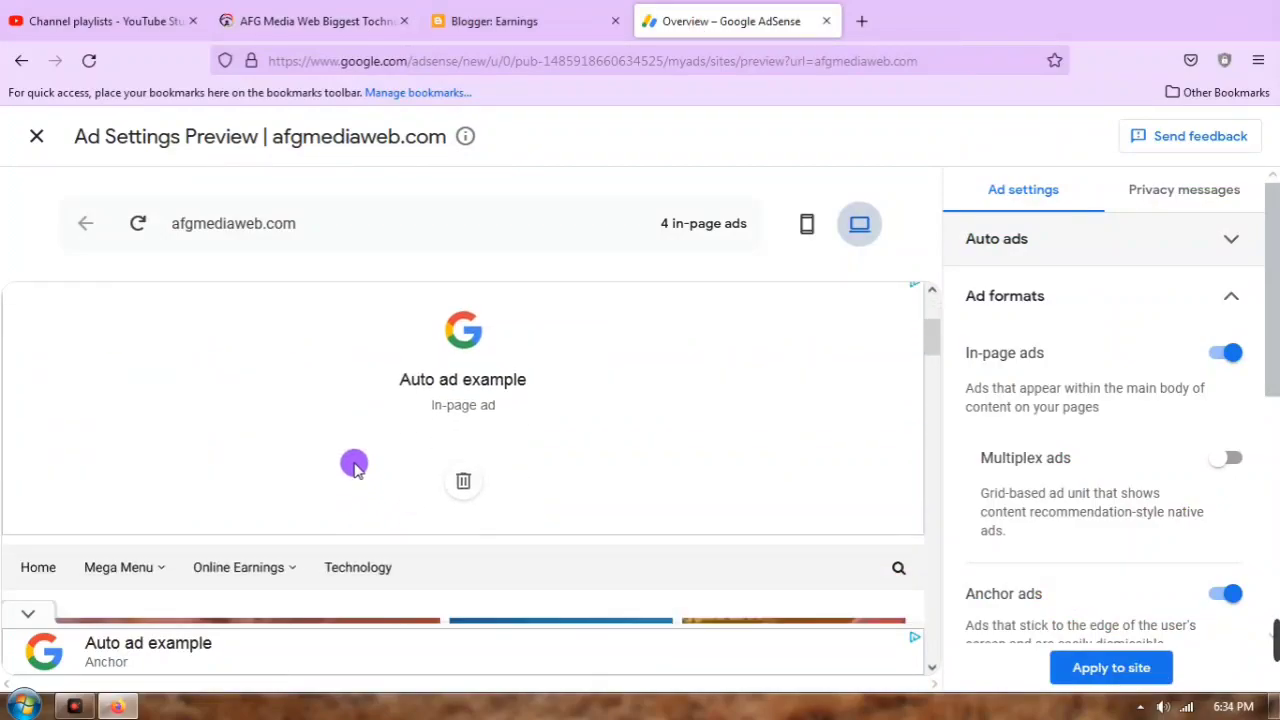
scroll(431, 506, "down", 5)
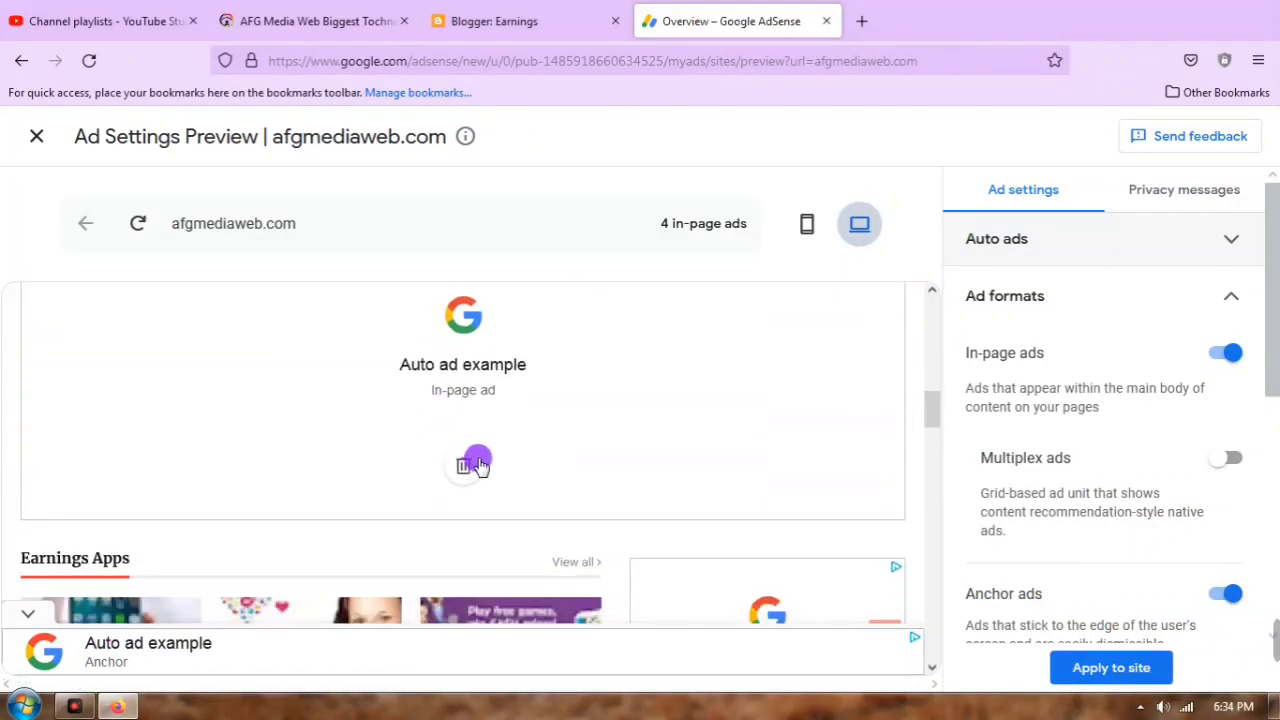
scroll(474, 393, "down", 10)
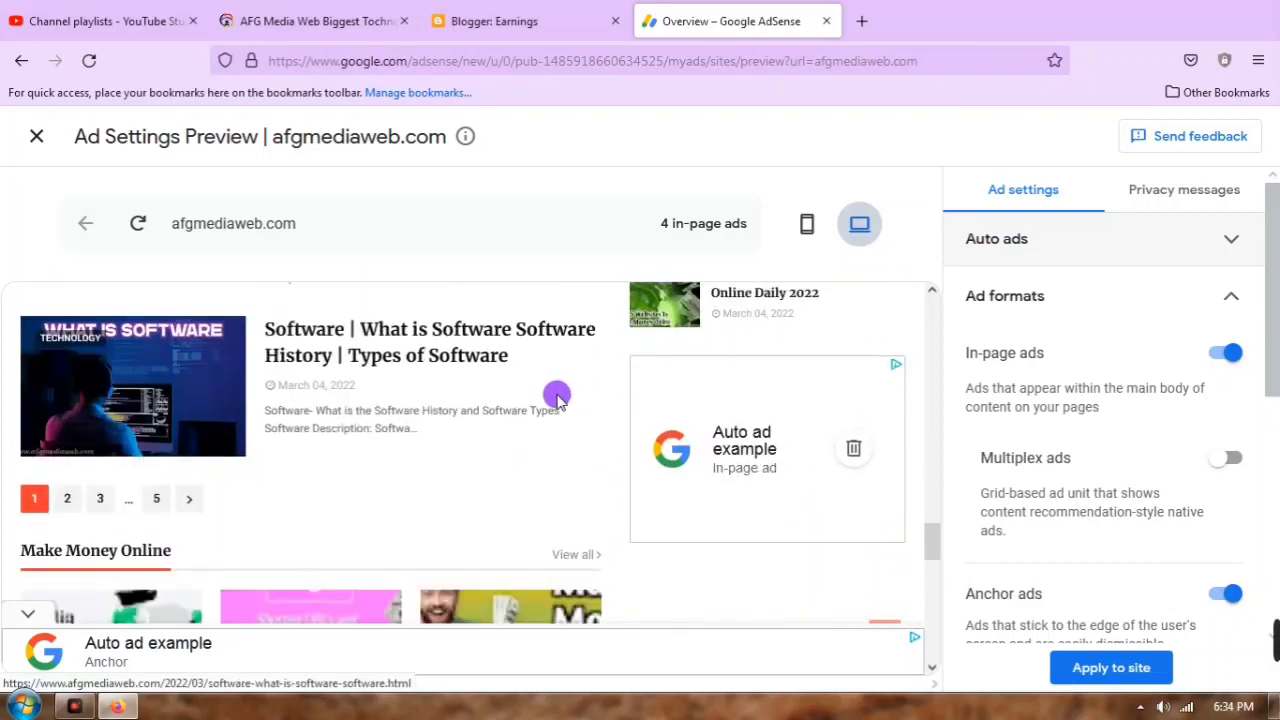
scroll(620, 380, "down", 3)
scroll(551, 443, "down", 3)
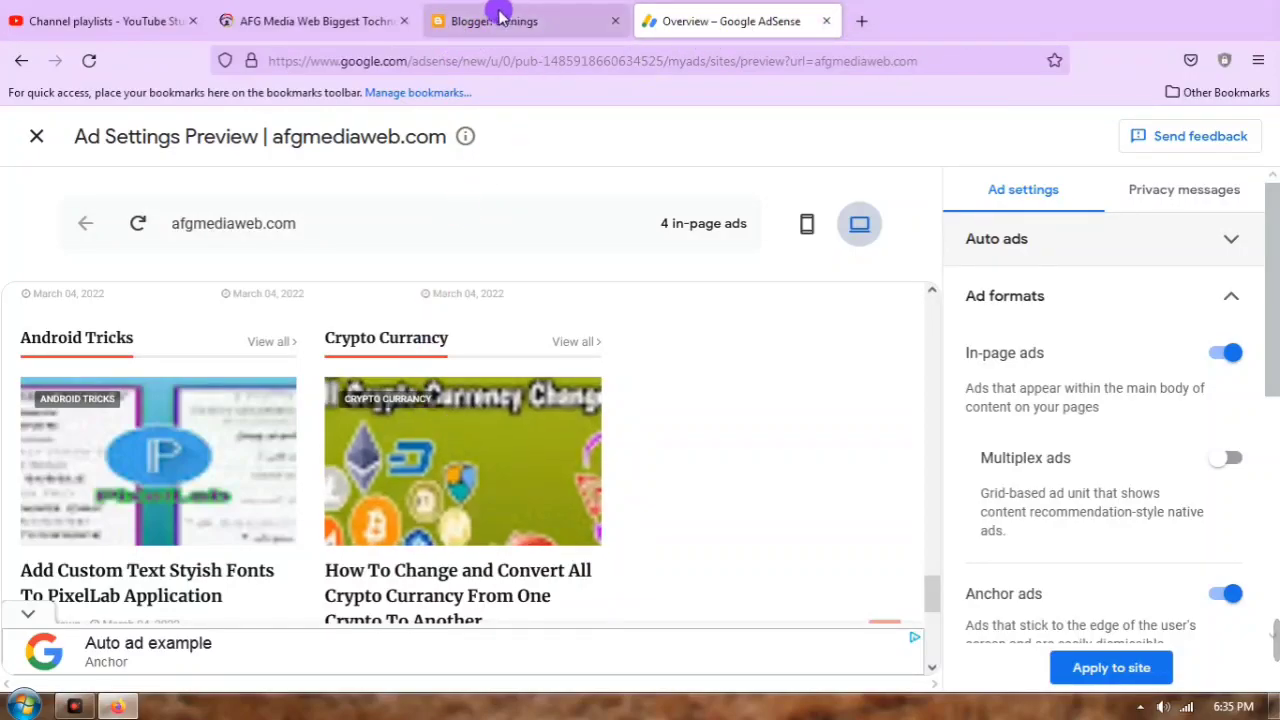
Step: View the YouTube Studio channel dashboard, comparing it with the AFG Media Web site
left_click(162, 12)
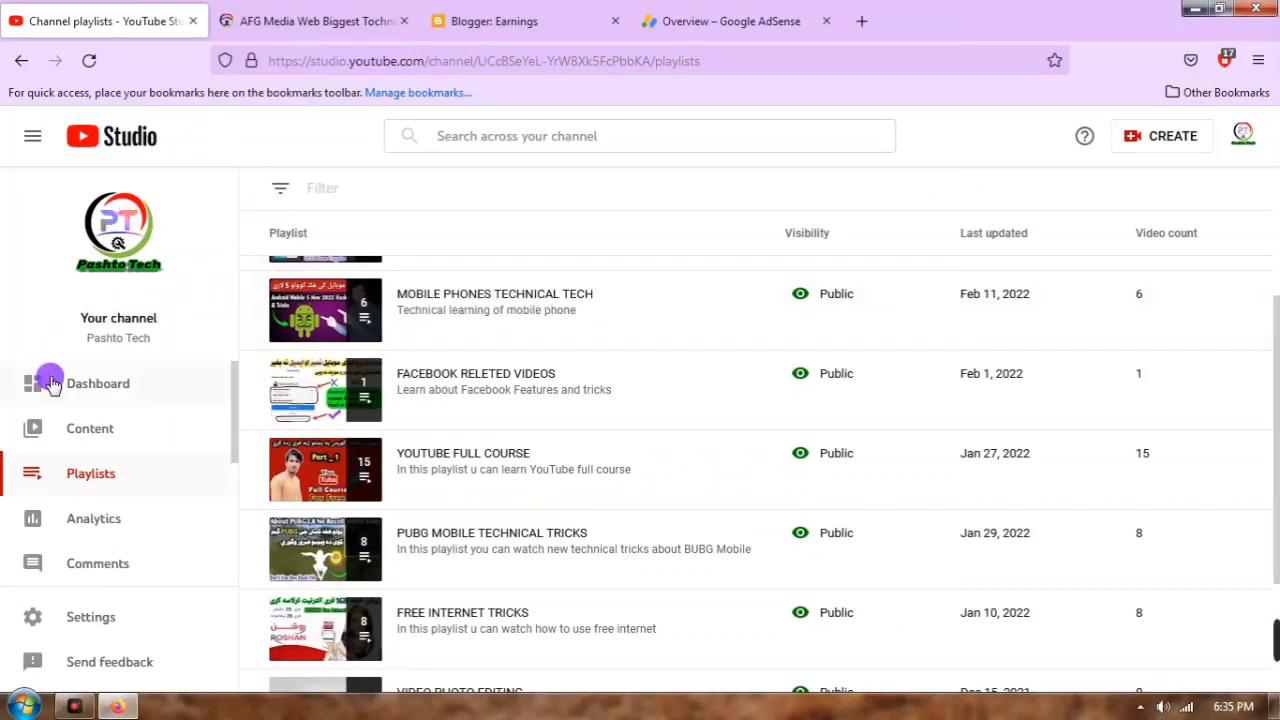
left_click(76, 384)
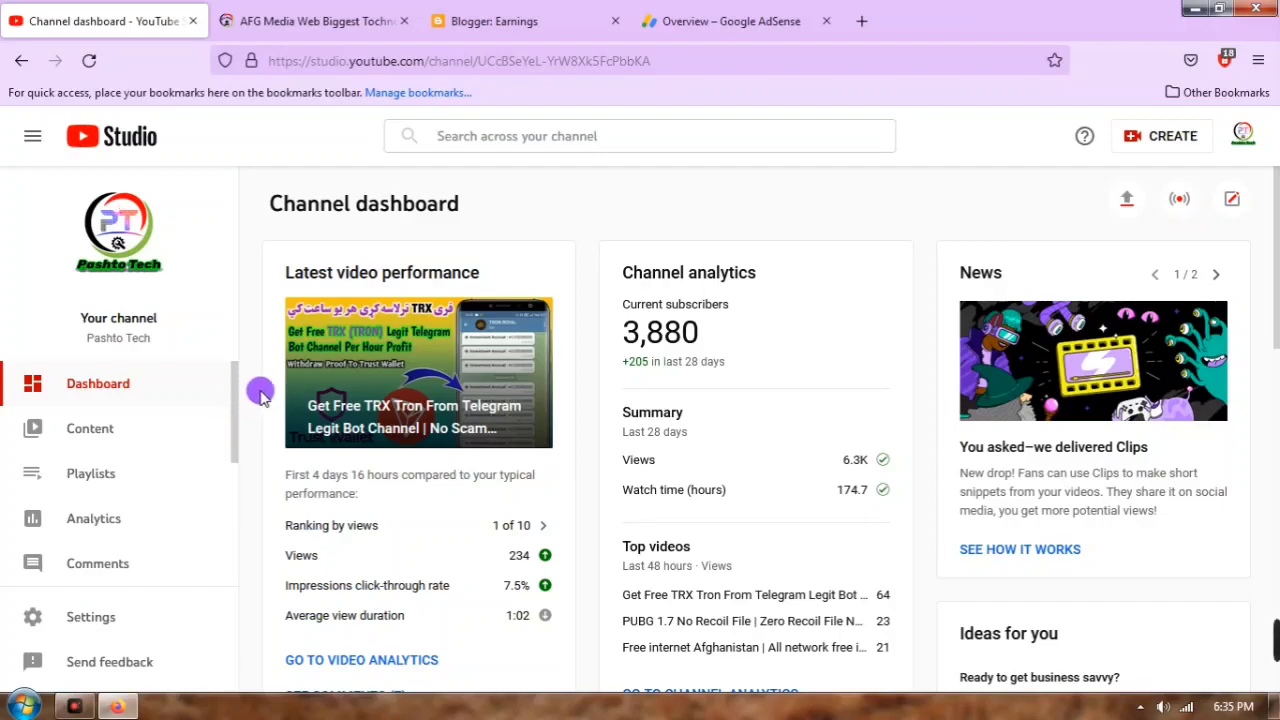
left_click(336, 20)
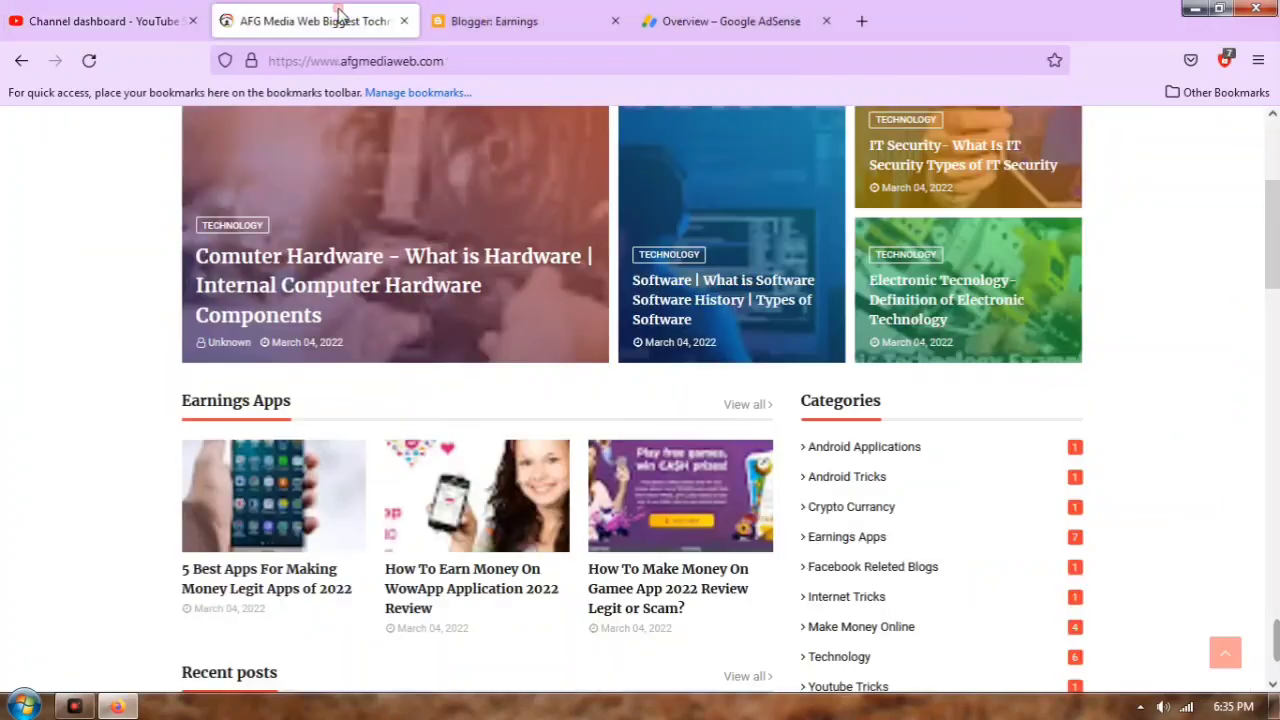
scroll(684, 299, "down", 3)
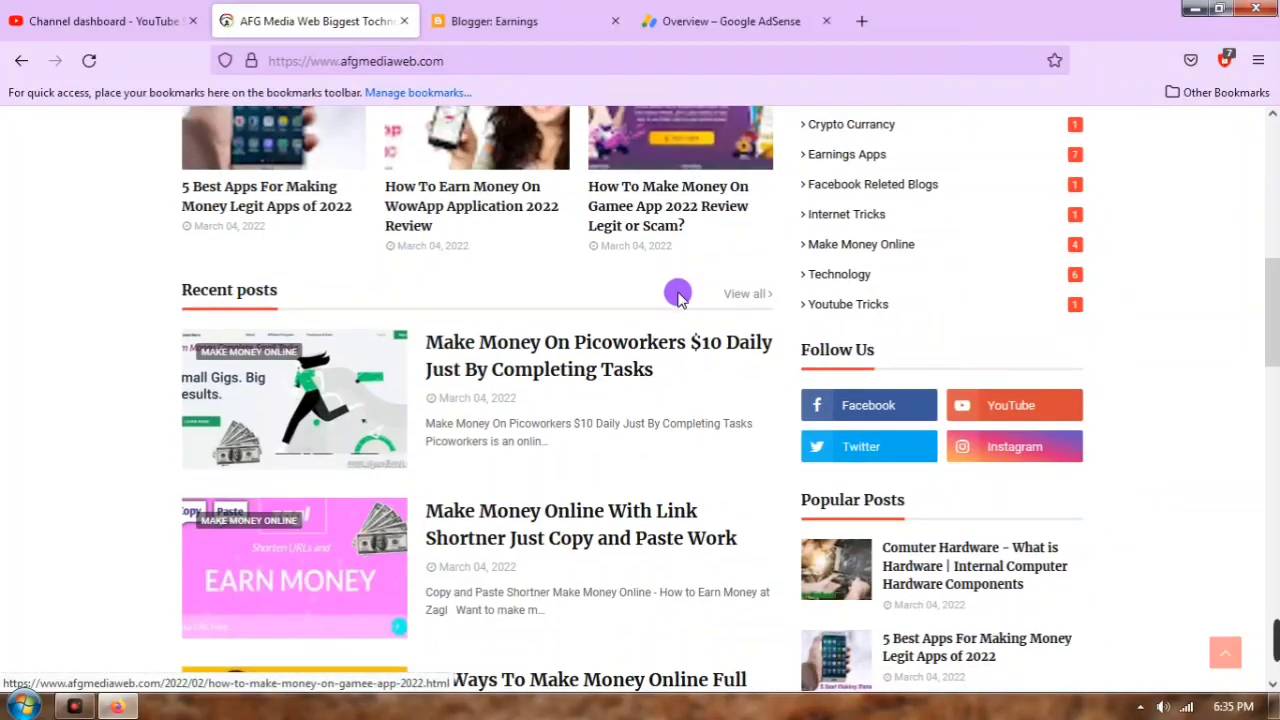
scroll(678, 299, "up", 2)
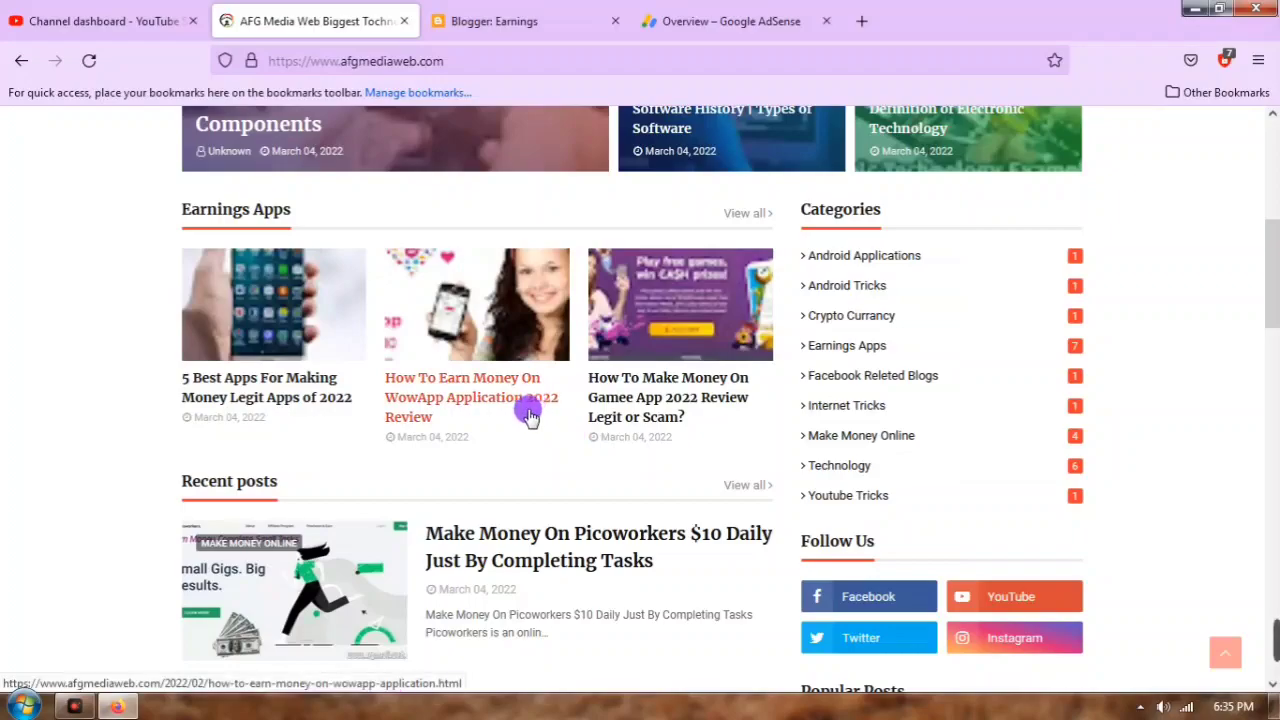
left_click(100, 20)
left_click(295, 22)
left_click(165, 10)
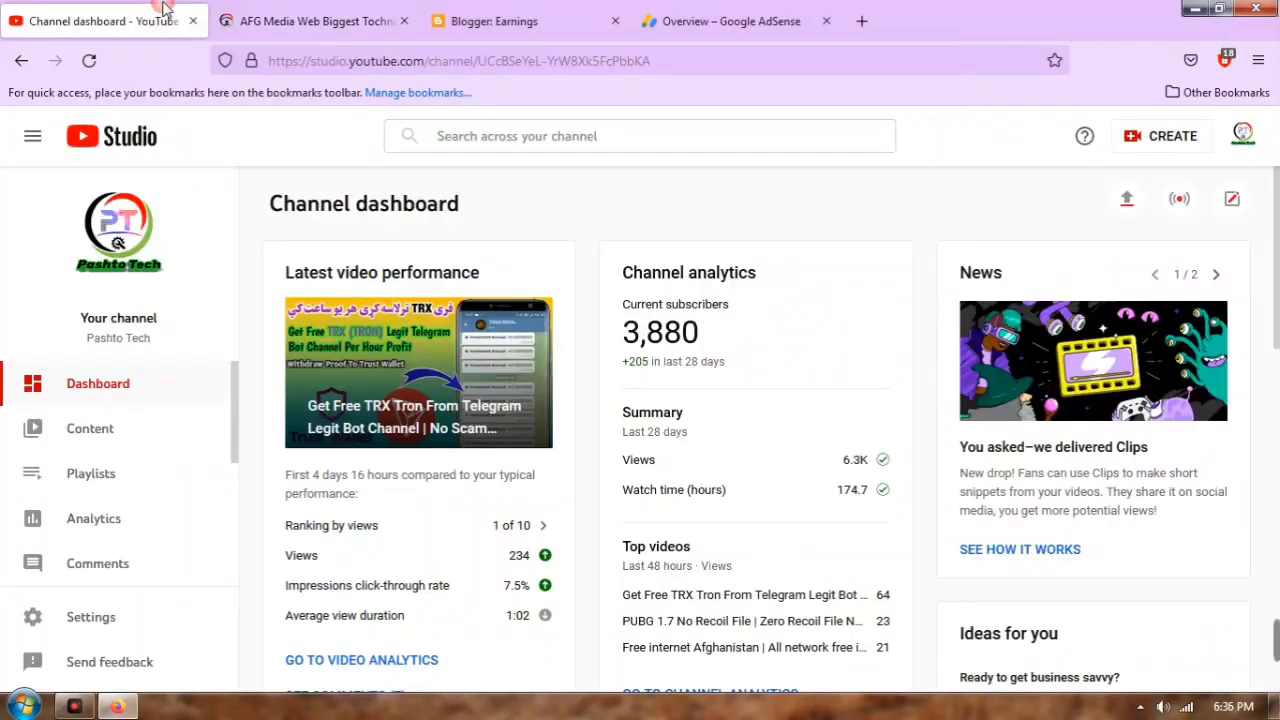
left_click(313, 28)
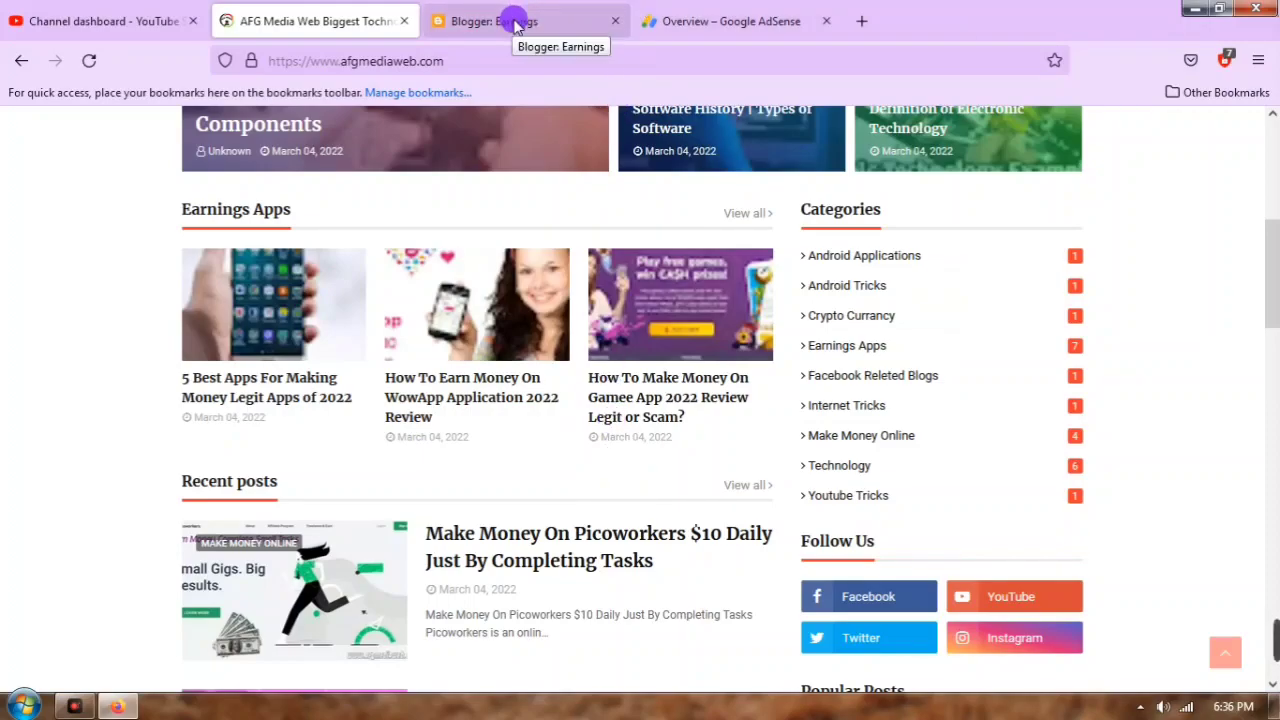
Step: Bring up Blogger Earnings, showing AdSense still reviewing afgmediaweb.com
left_click(515, 22)
scroll(383, 270, "down", 2)
scroll(866, 174, "up", 2)
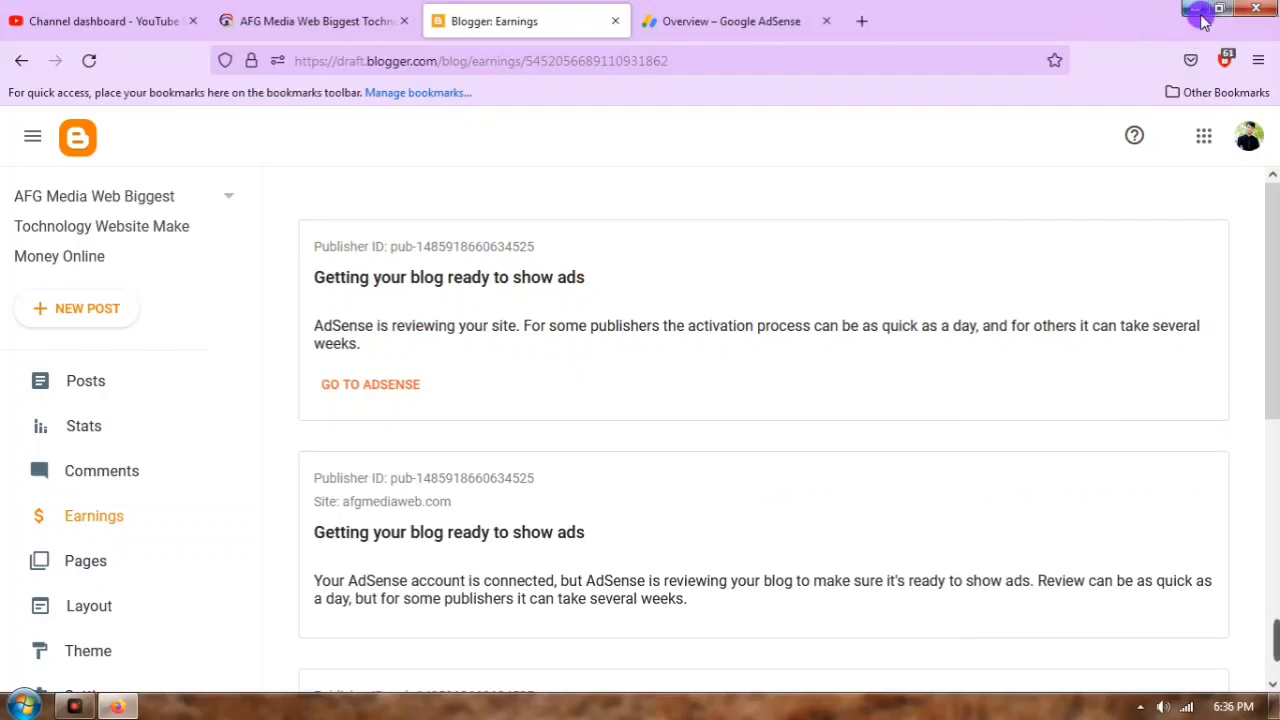
Step: Minimize Firefox and launch Google Chrome from the desktop icon
left_click(1198, 12)
double_click(113, 22)
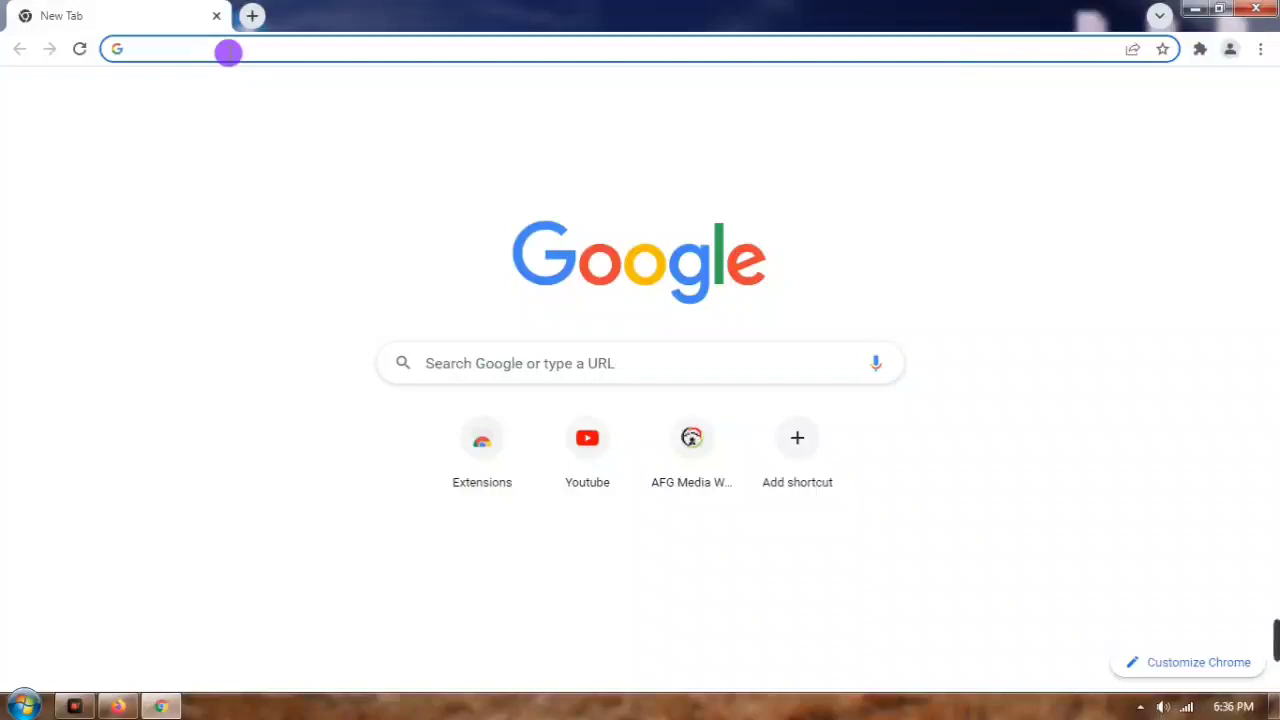
Step: Load blogger.com in Chrome using the 'blo' address-bar autocompletion
type("blogger.com")
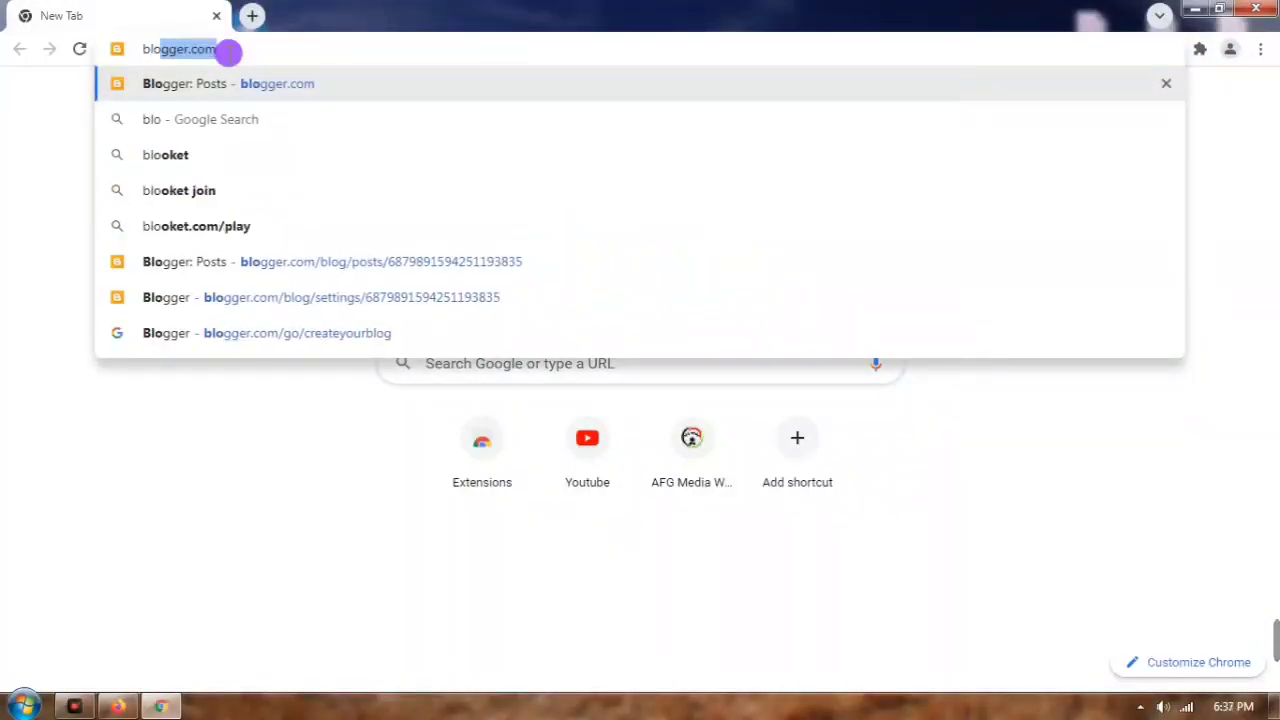
key("Return")
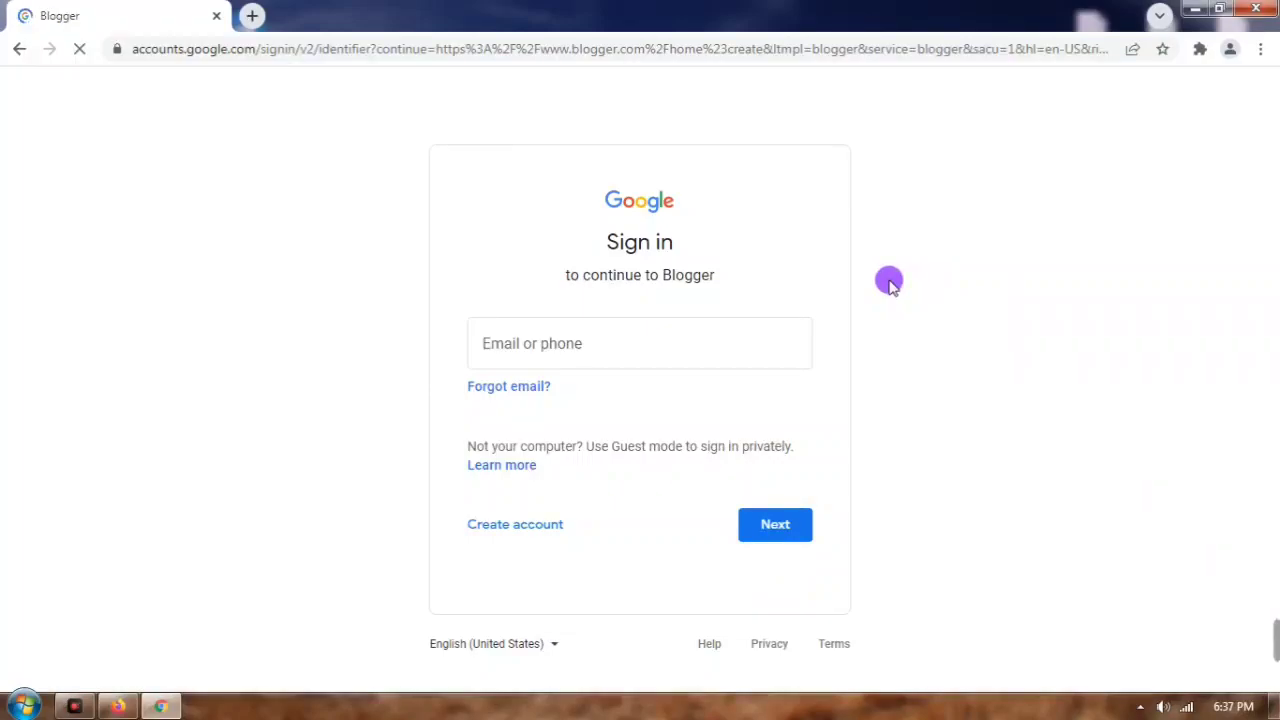
Step: Sign in to Google with the account e-mail and password to reach Blogger's new-blog setup
left_click(612, 346)
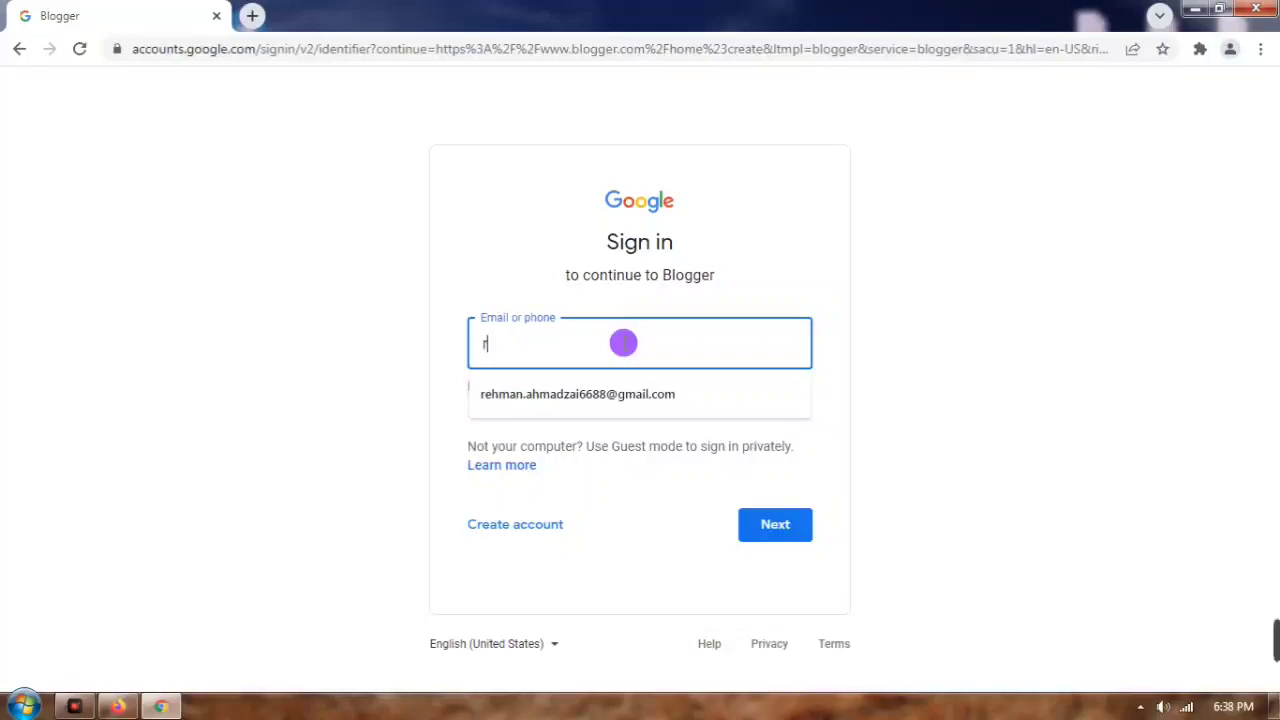
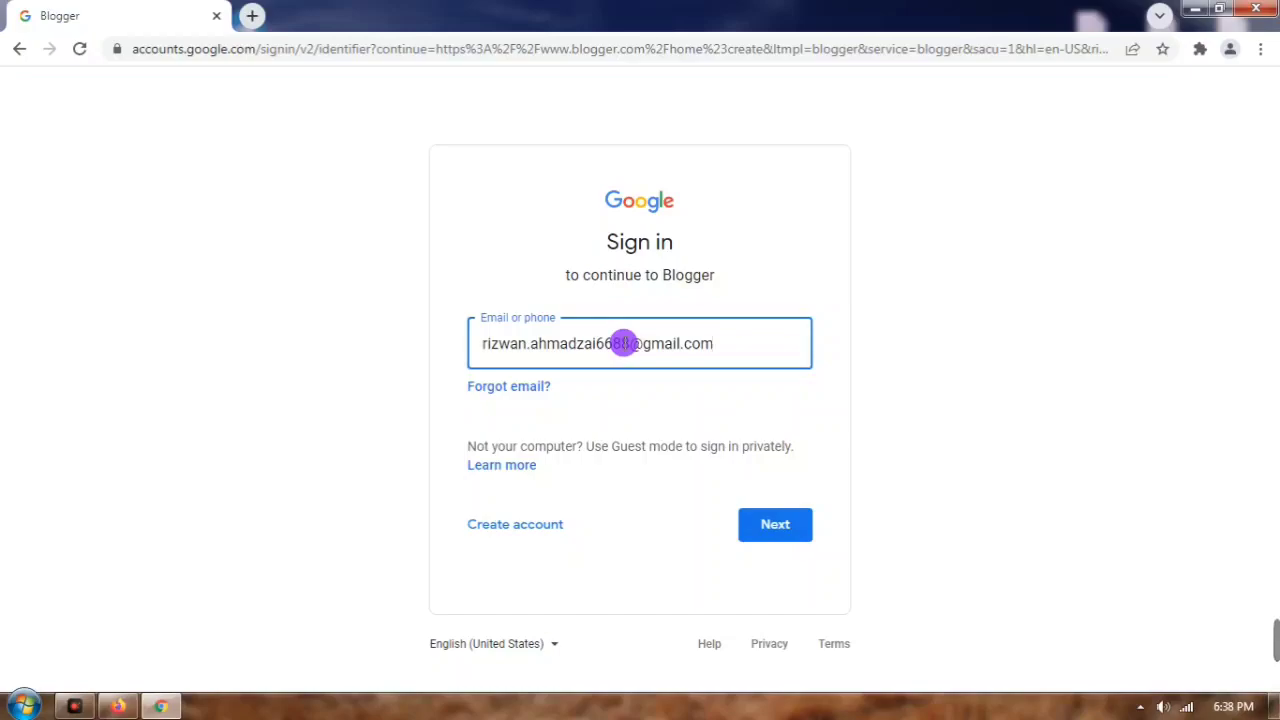
key("Return")
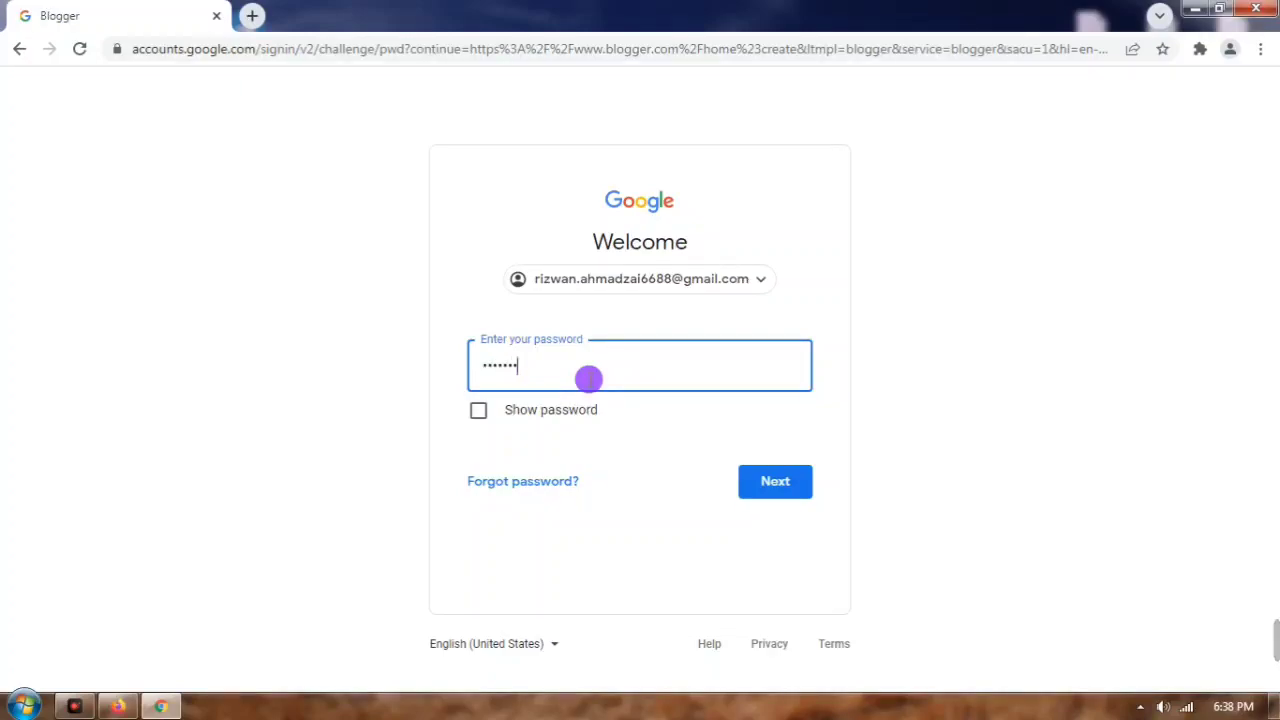
key("Return")
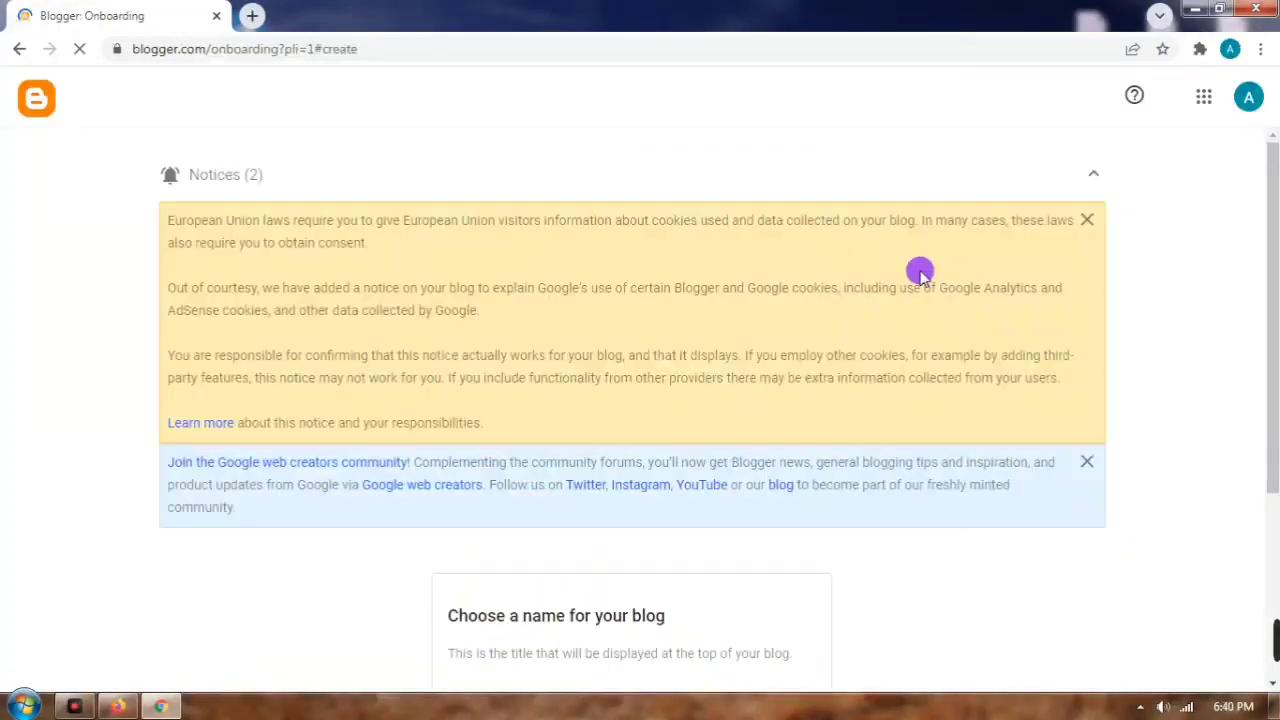
scroll(829, 320, "down", 3)
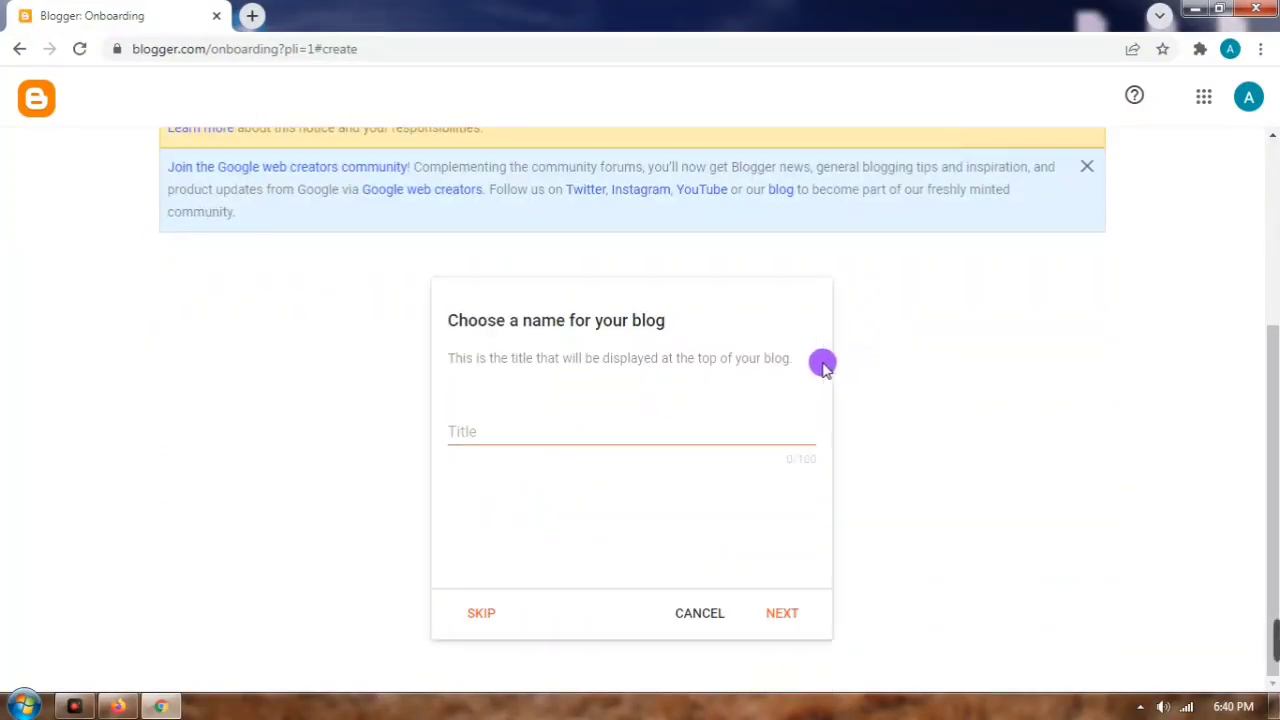
Step: Enter 'Pashto Tech' as the blog title and continue to the address step
left_click(583, 428)
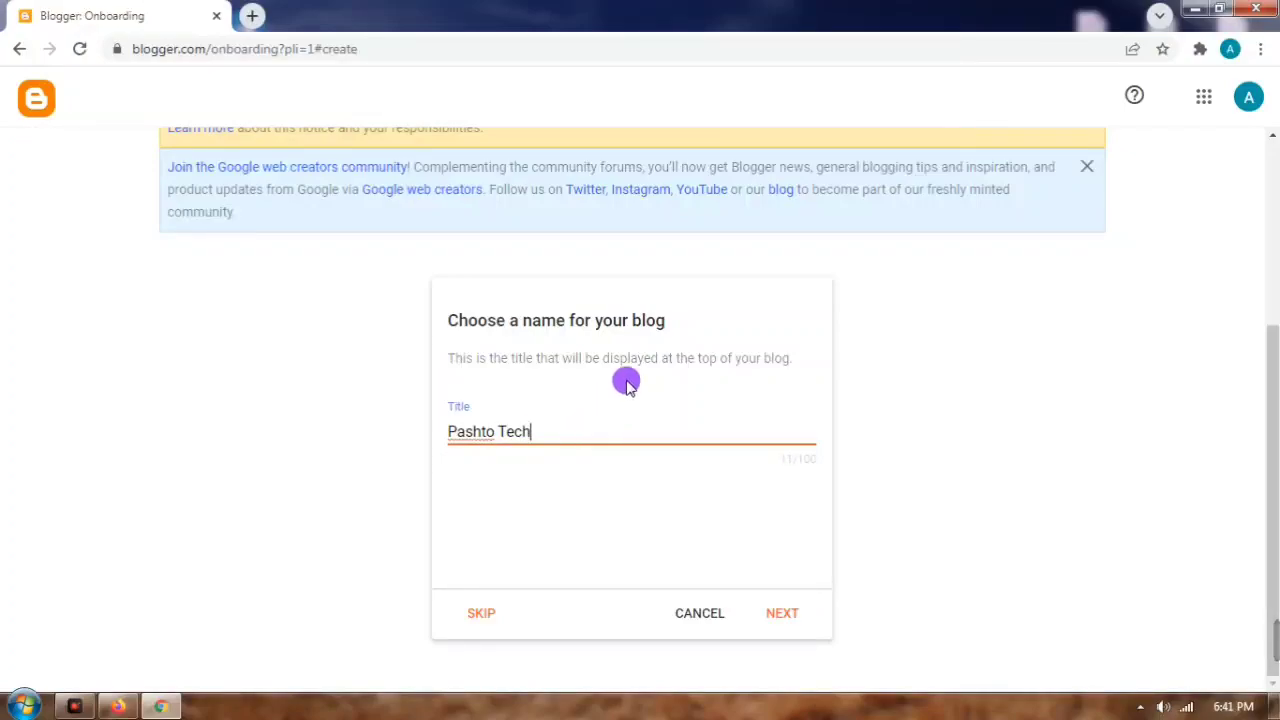
left_click(779, 609)
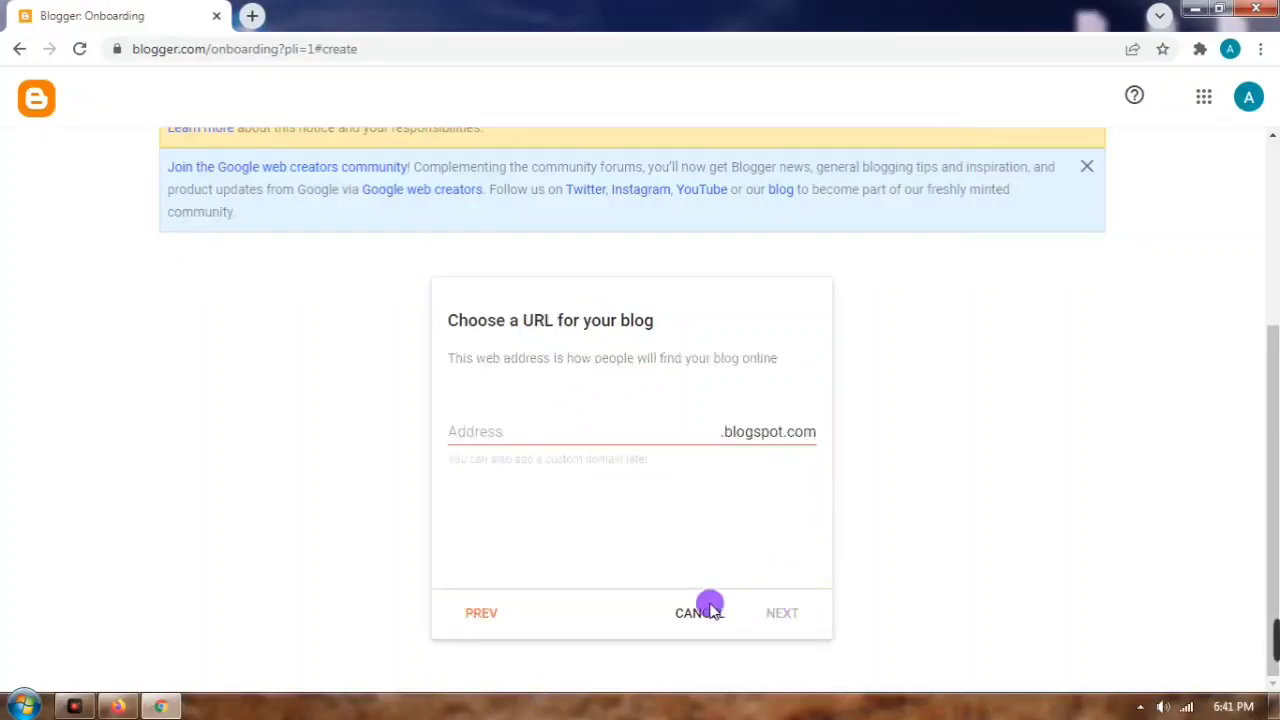
Step: Set the blog address to pashtotechwep.blogspot.com and continue
left_click(544, 437)
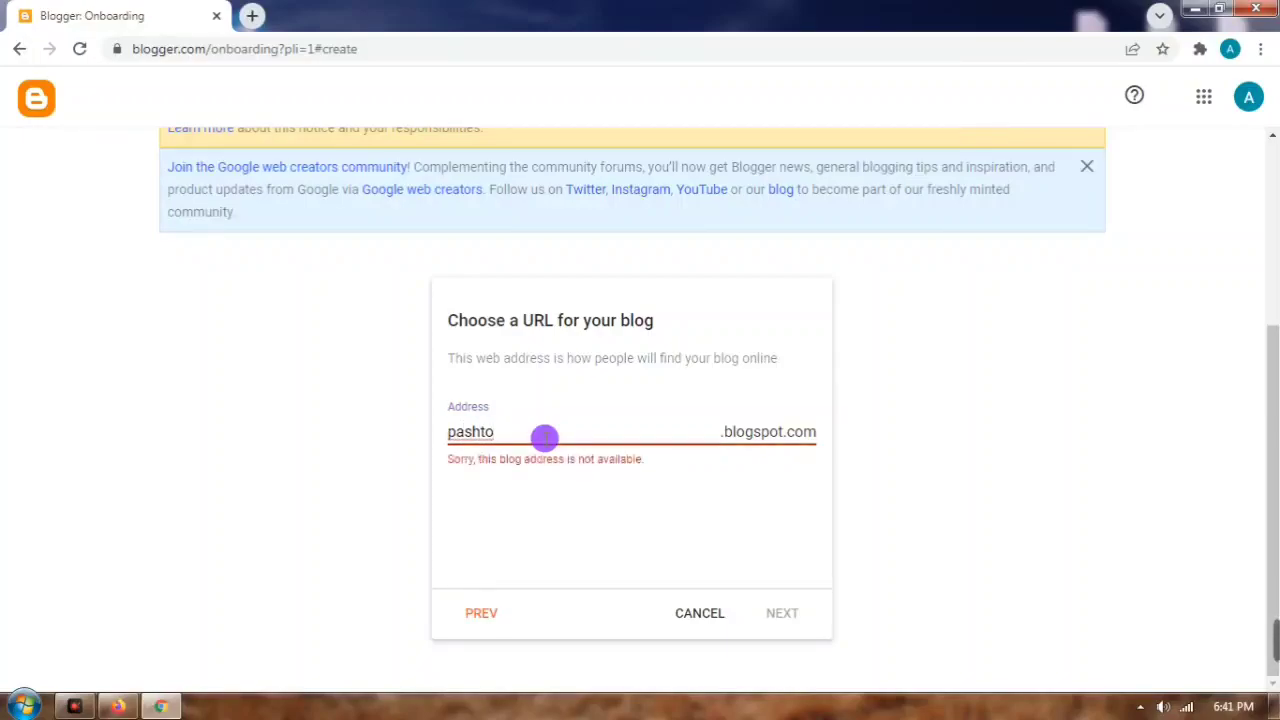
left_click(545, 436)
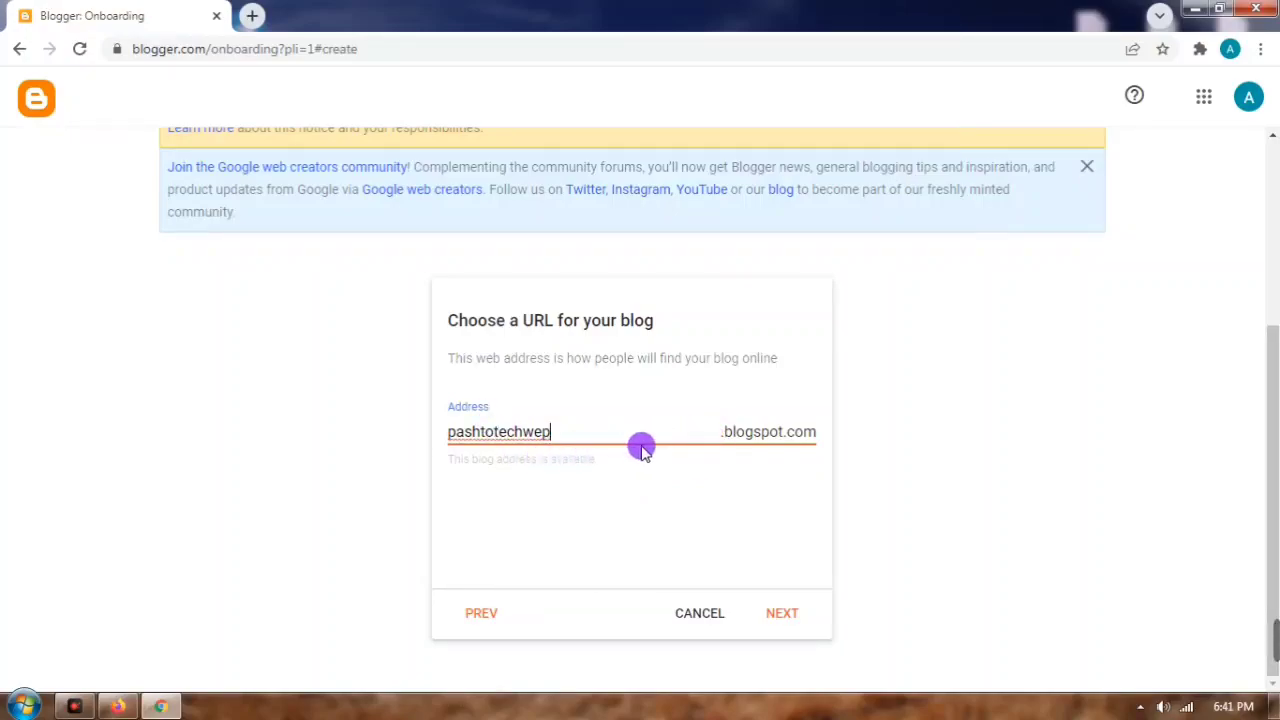
left_click(780, 615)
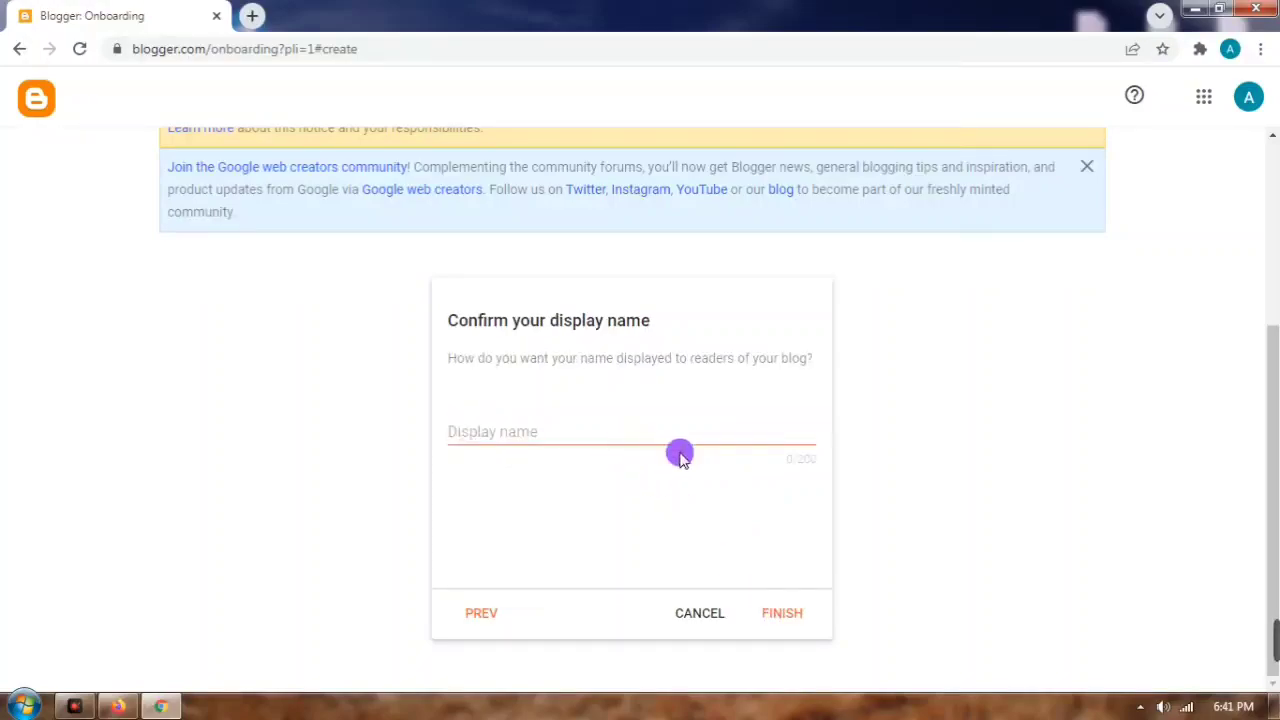
Step: Enter 'Pashto Tech' as the display name and finish creating the blog
left_click(784, 614)
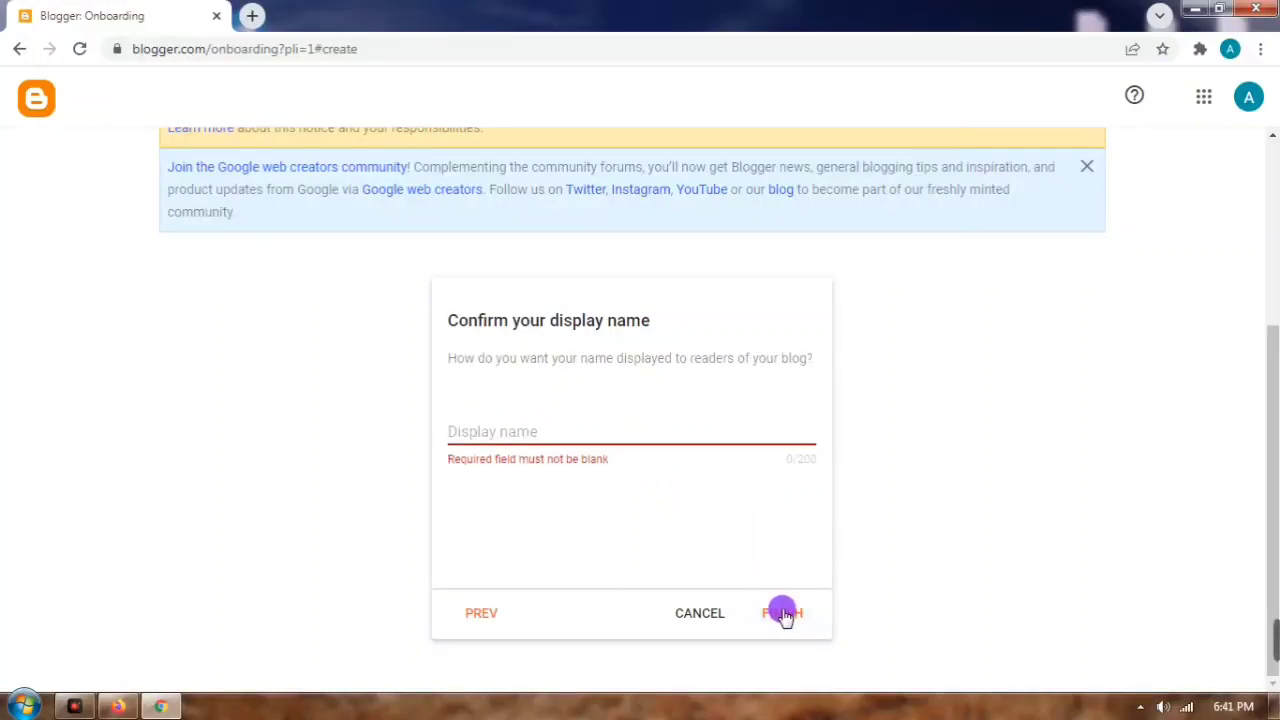
left_click(556, 426)
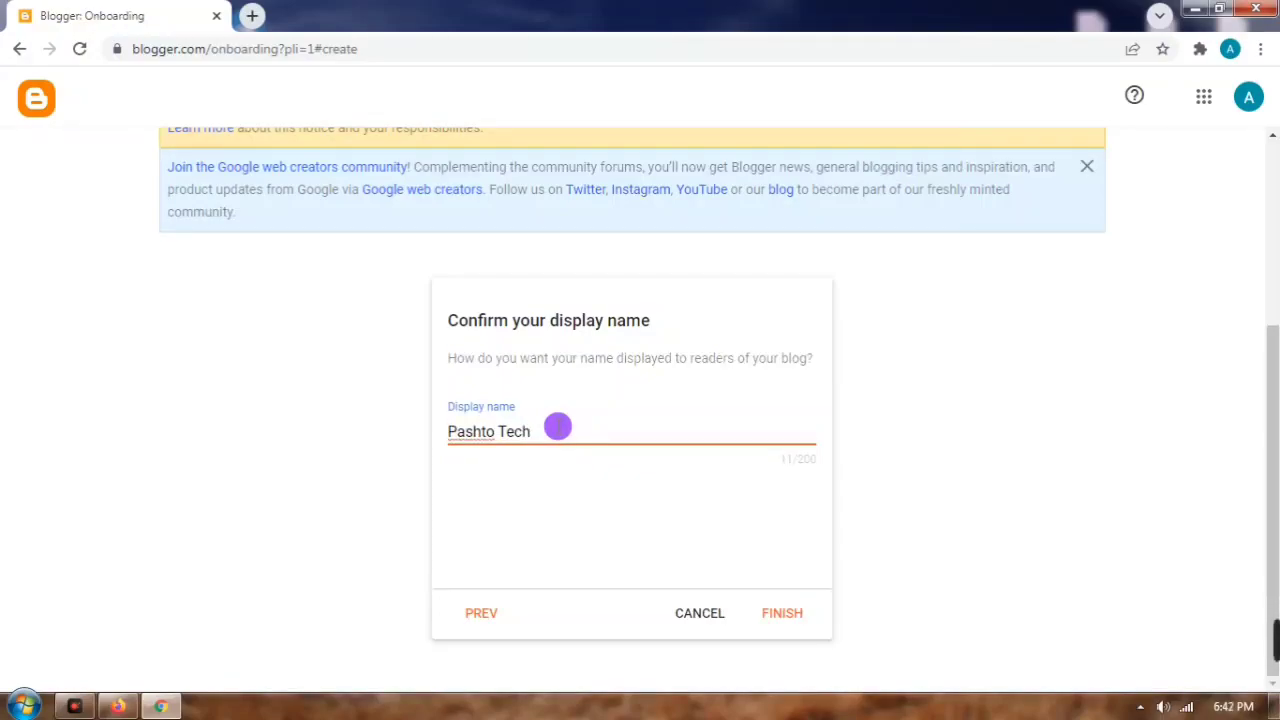
left_click(777, 613)
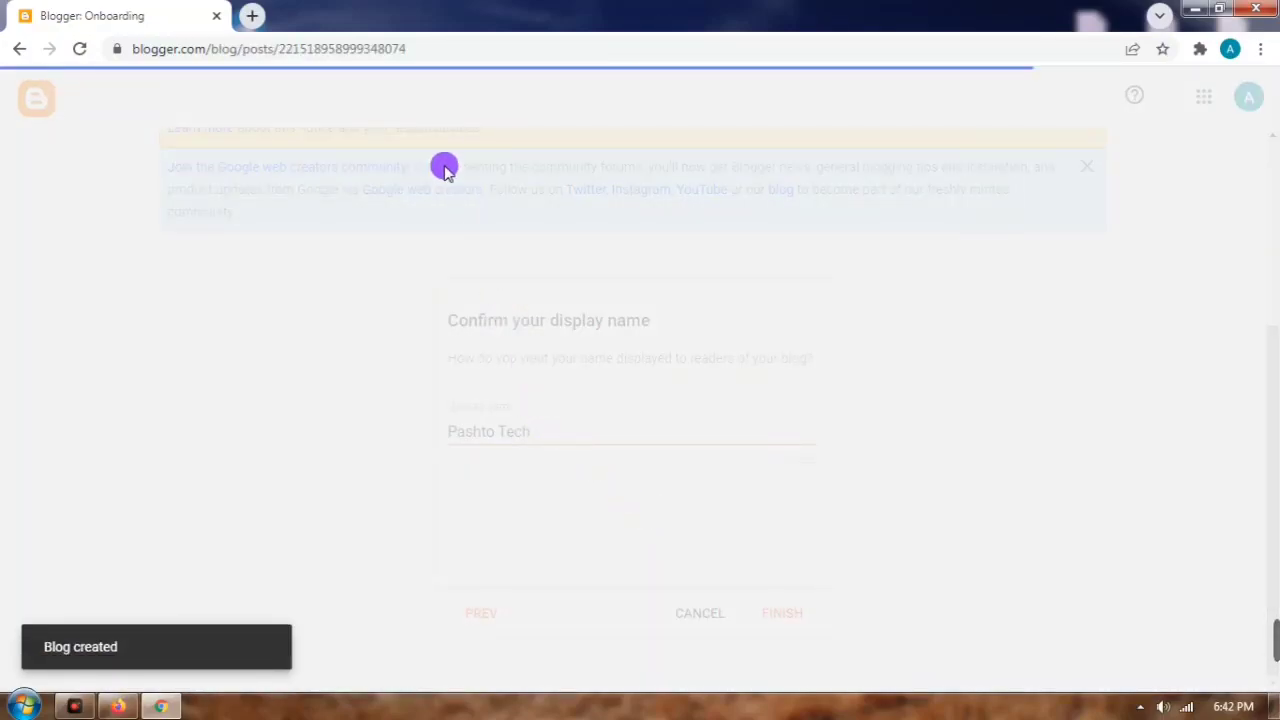
Step: Glance over the AFG Media Web homepage in Firefox, then return to the Blogger dashboard
left_click(117, 706)
left_click(302, 24)
scroll(512, 366, "down", 3)
scroll(512, 366, "up", 6)
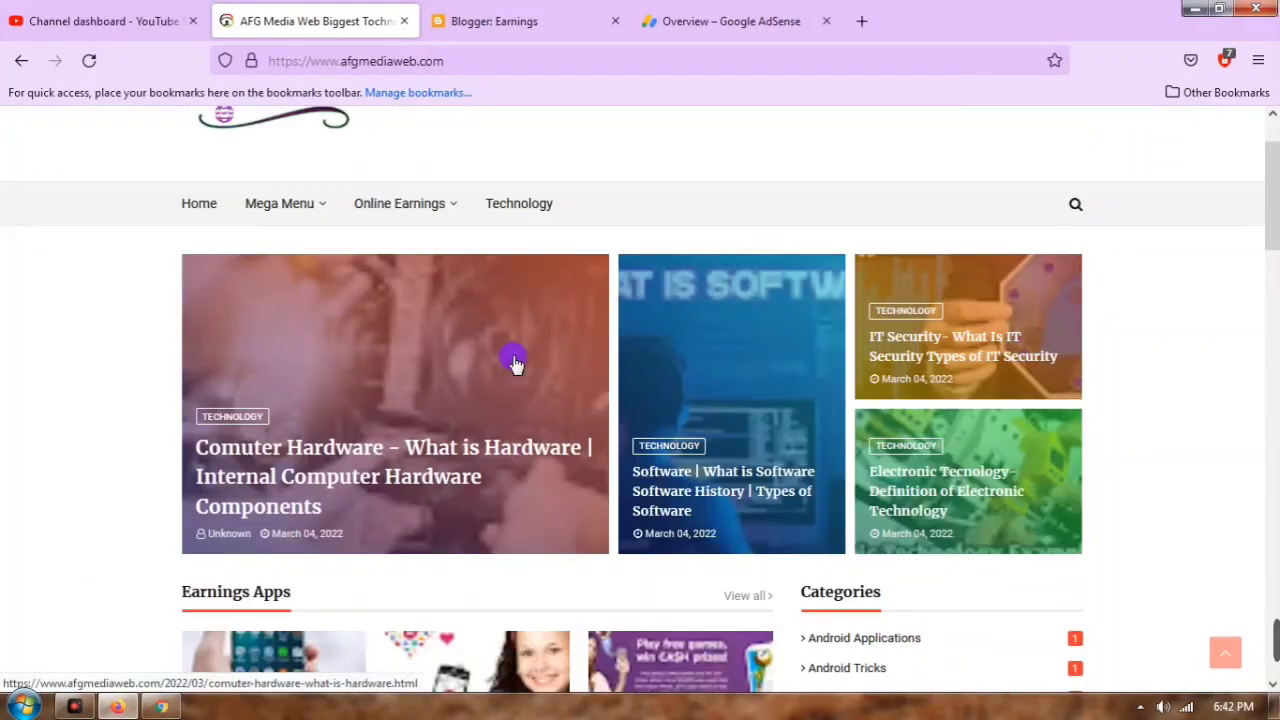
scroll(530, 370, "down", 3)
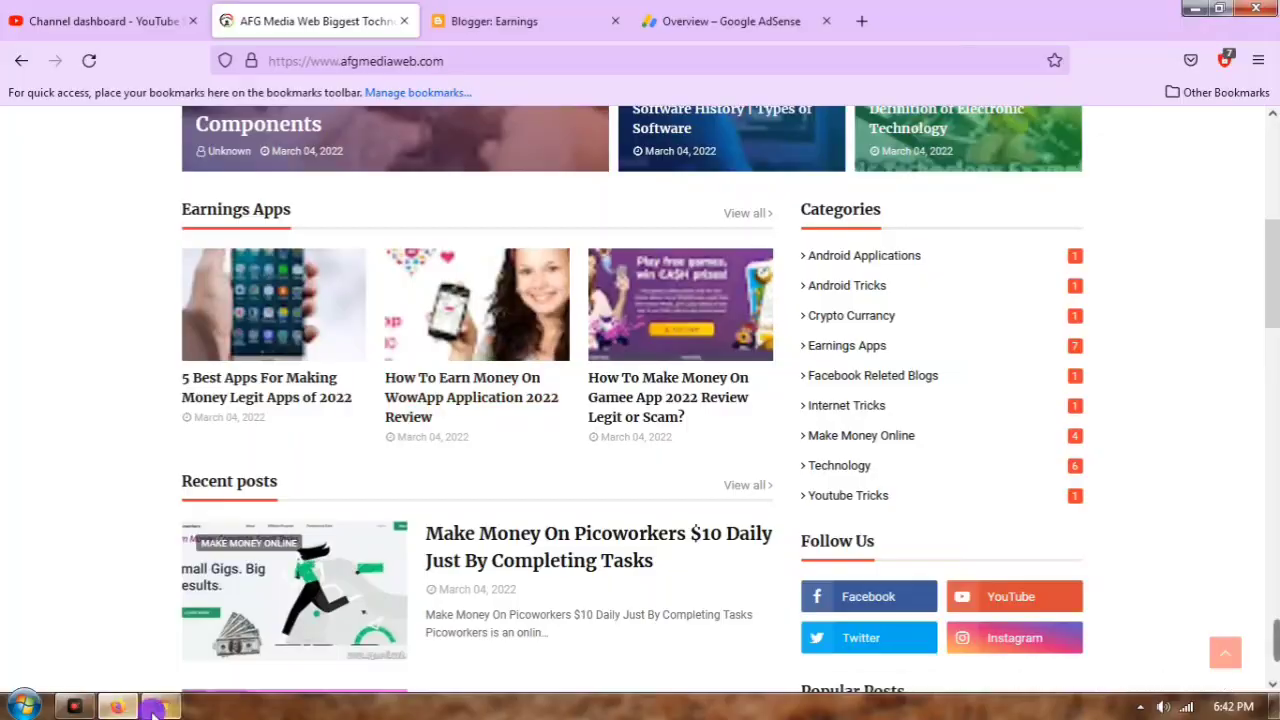
left_click(157, 707)
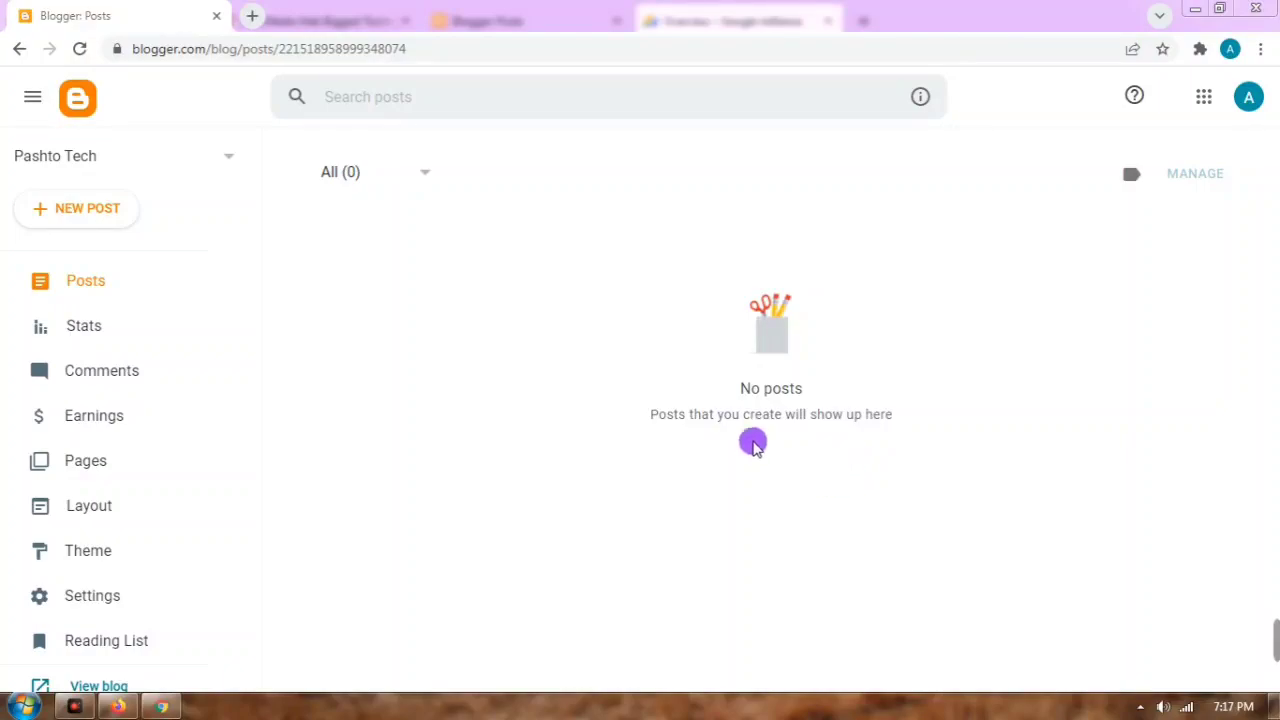
Step: Check the All (0) post filter and blog list, then open the Pashto Tech Settings page
left_click(395, 182)
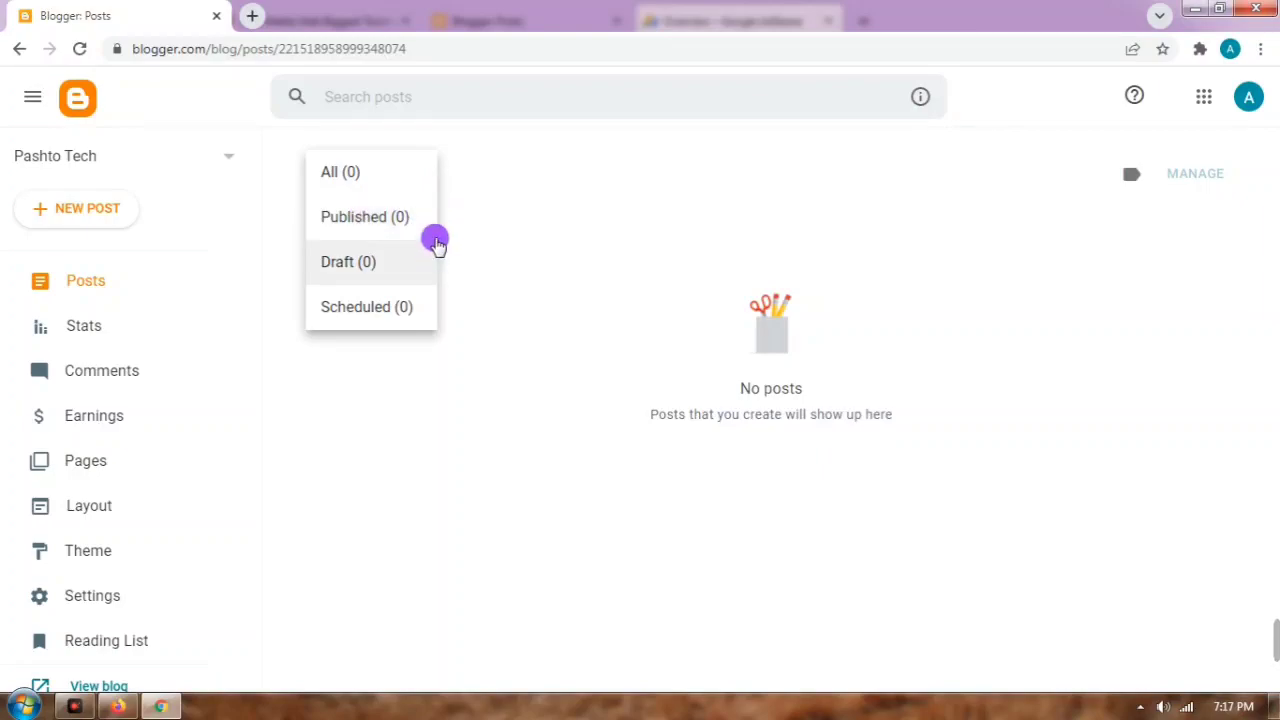
left_click(533, 241)
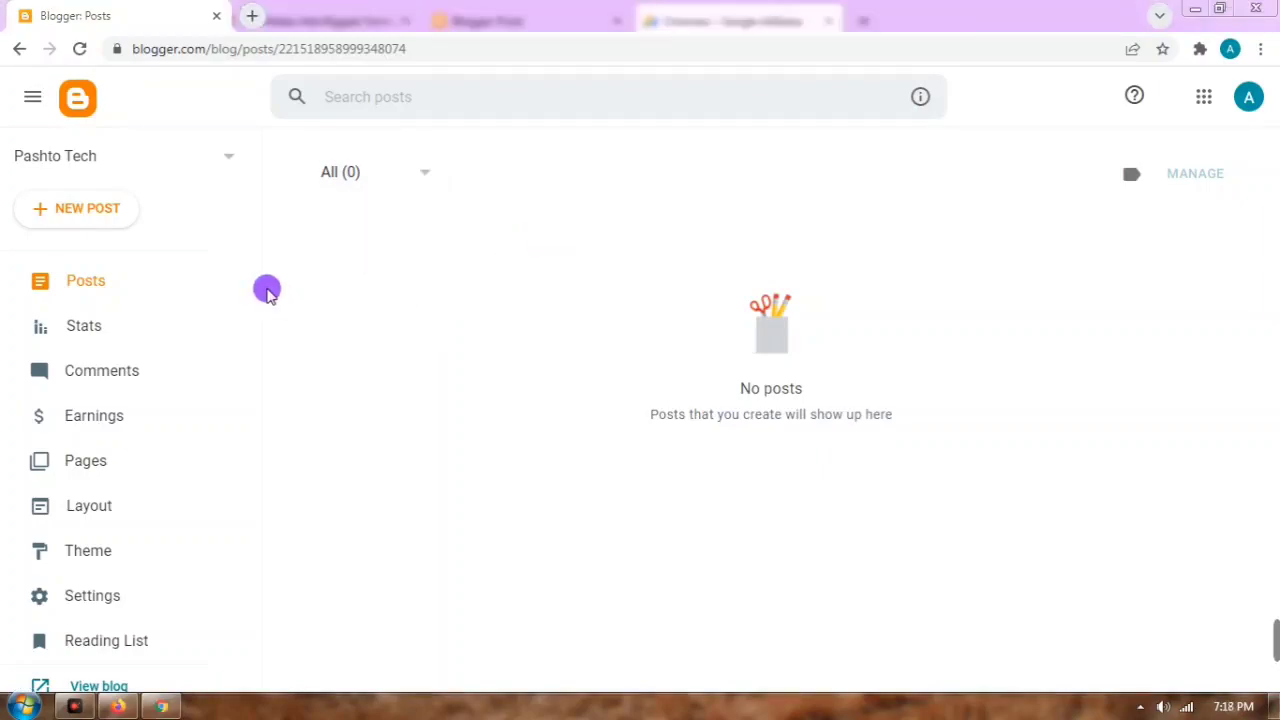
left_click(210, 155)
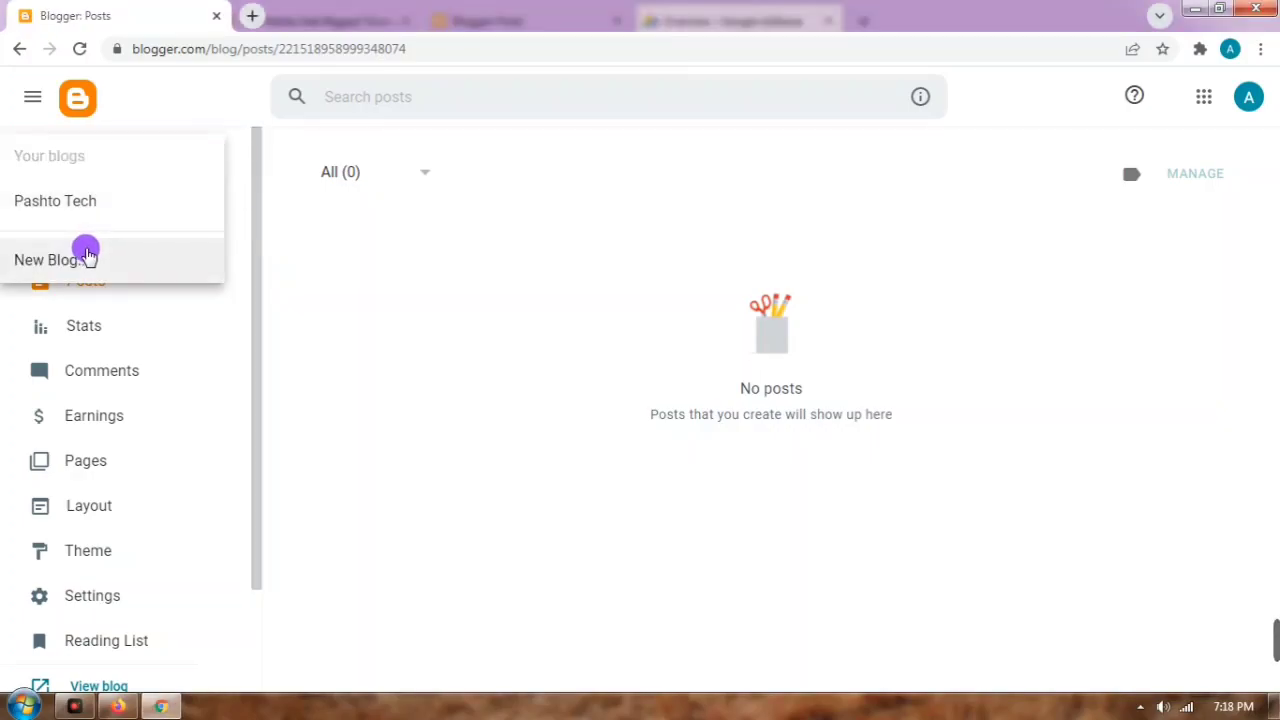
left_click(293, 298)
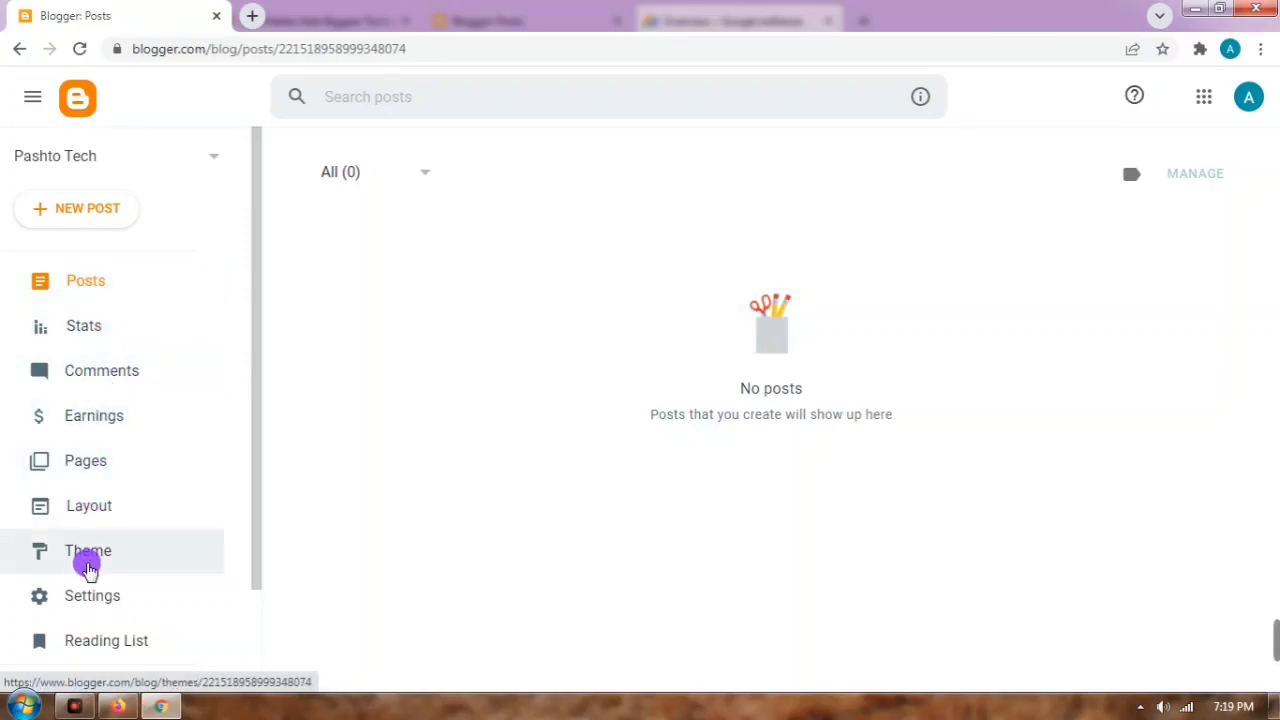
left_click(88, 597)
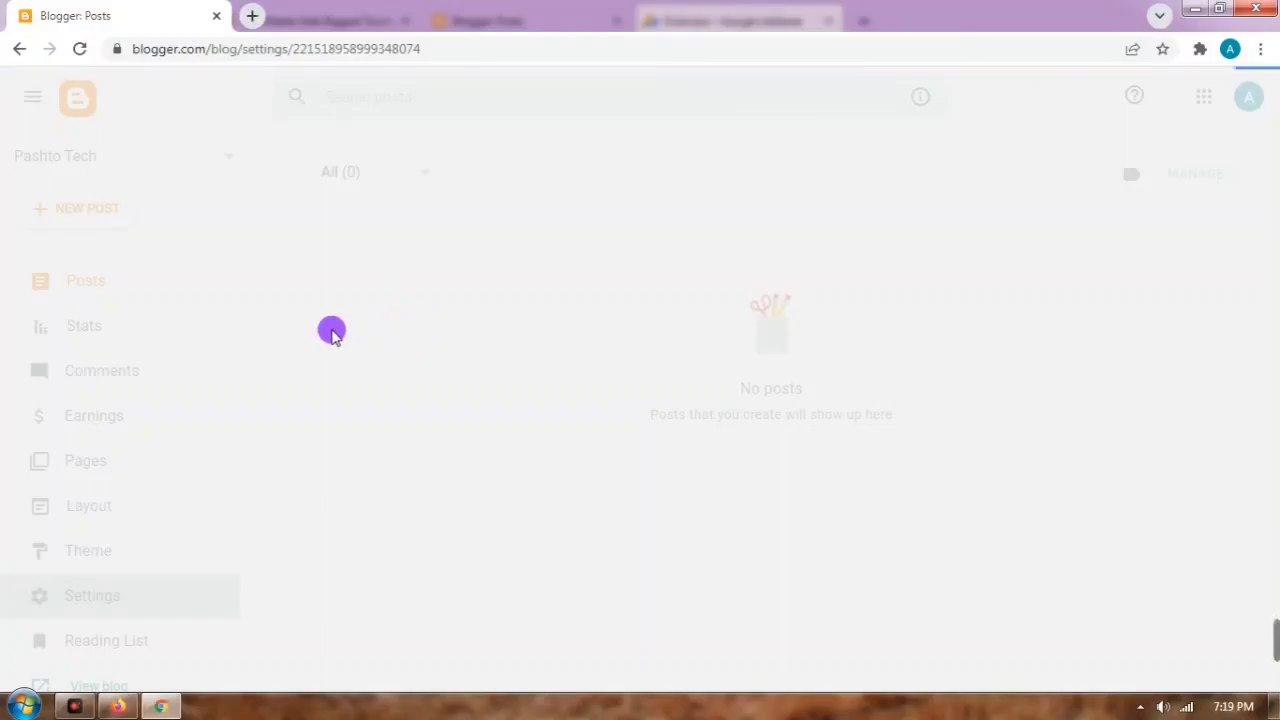
left_click(125, 703)
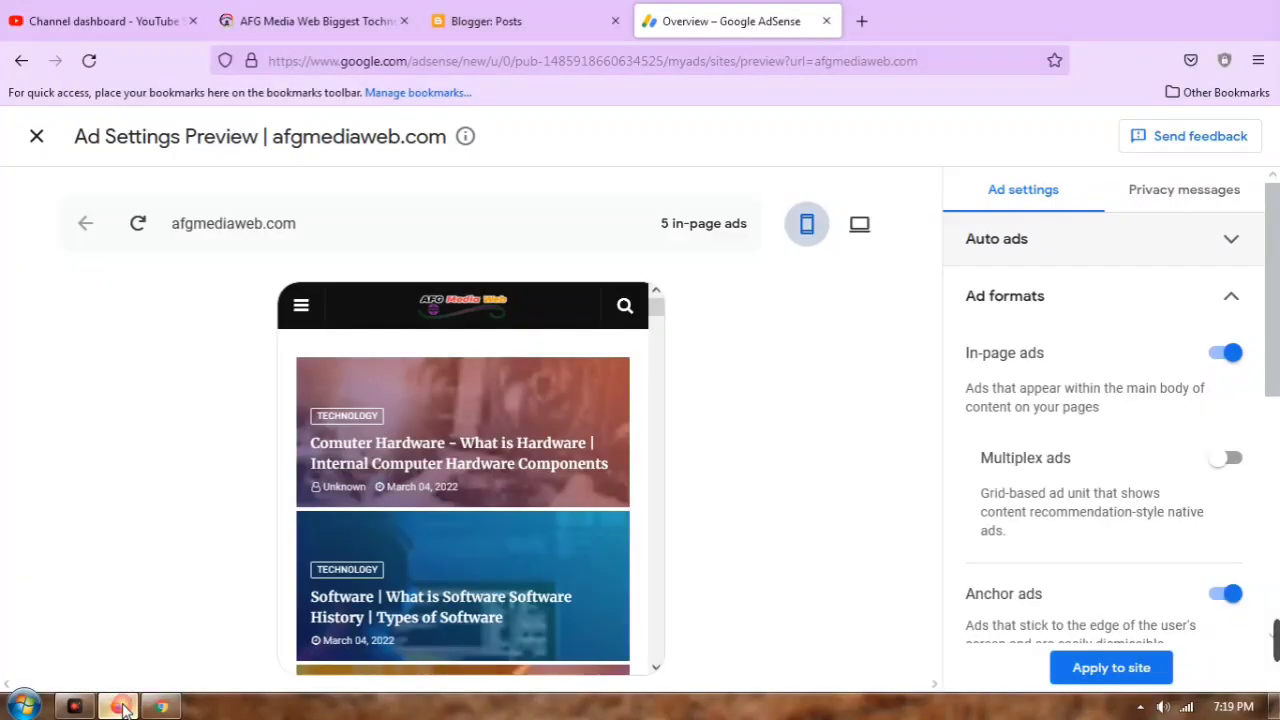
left_click(329, 22)
scroll(489, 480, "down", 9)
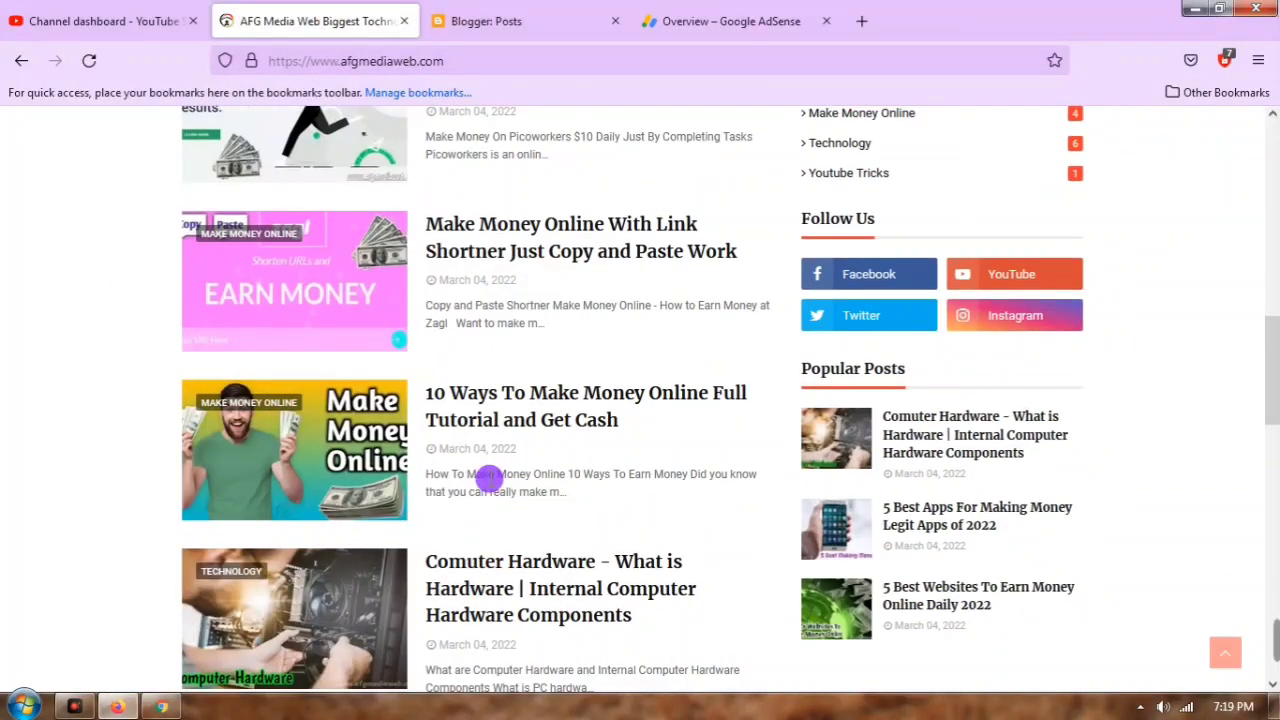
scroll(546, 405, "up", 7)
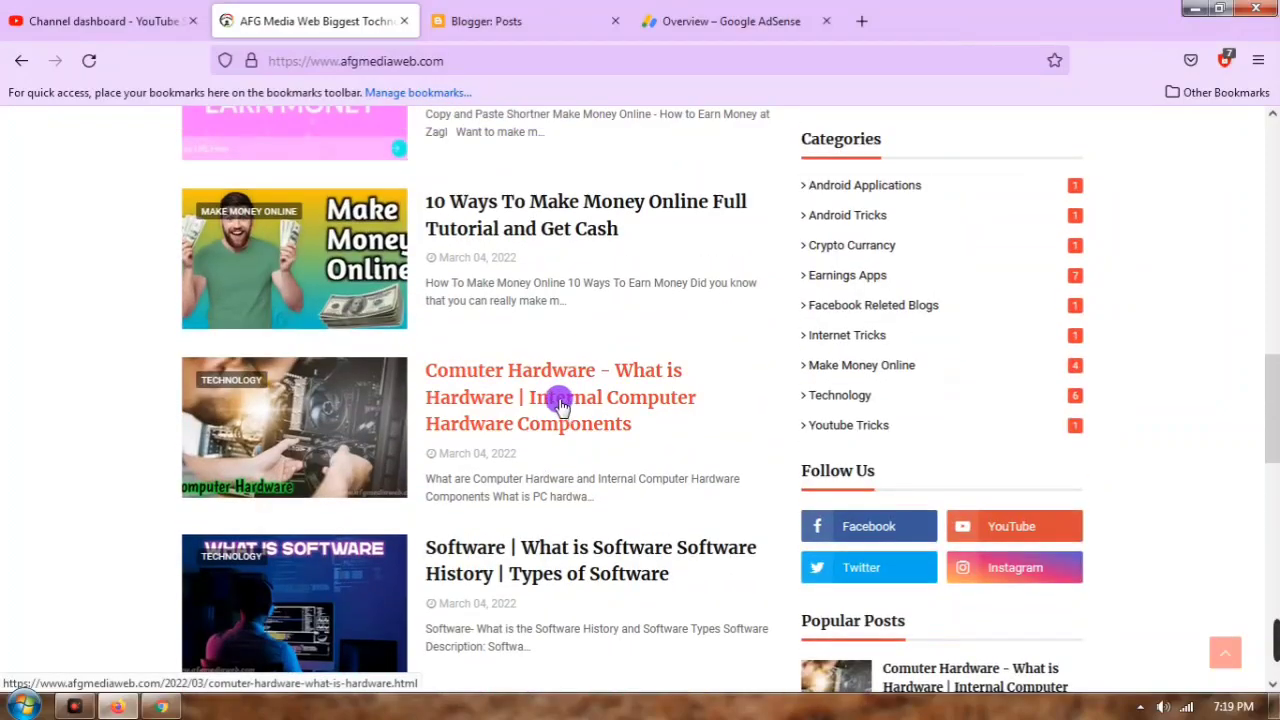
scroll(557, 398, "up", 5)
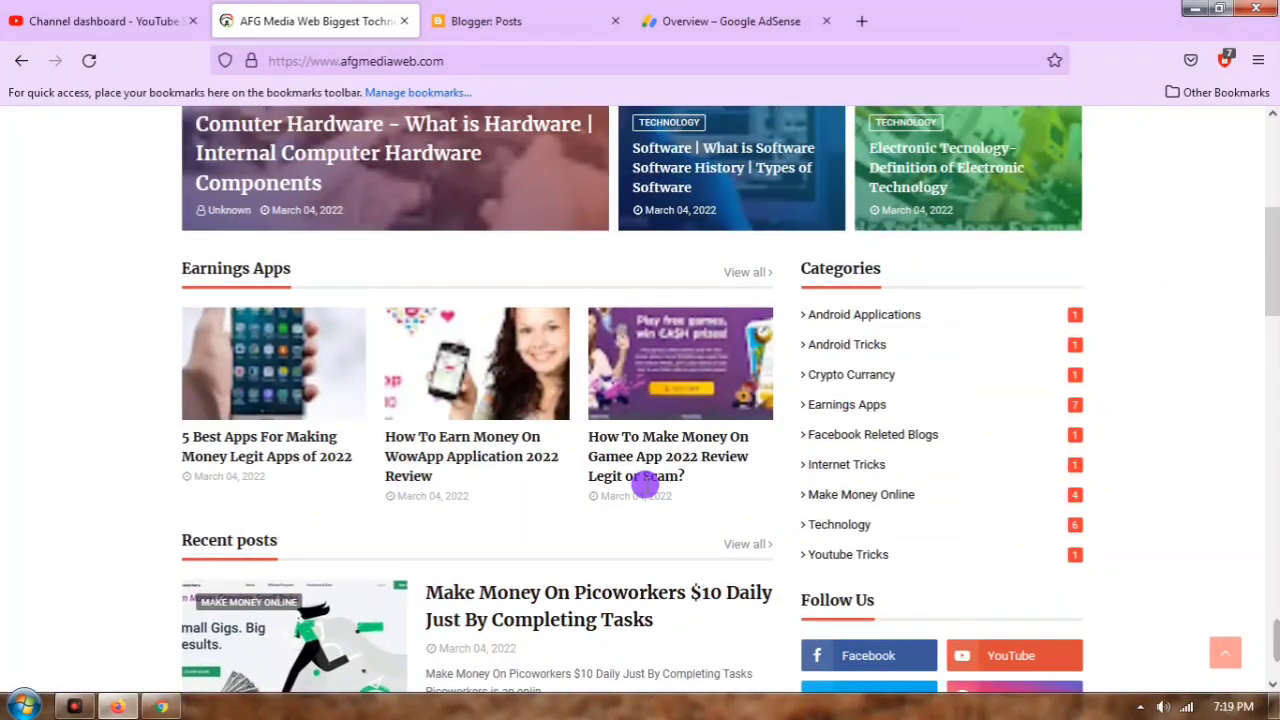
scroll(580, 482, "down", 8)
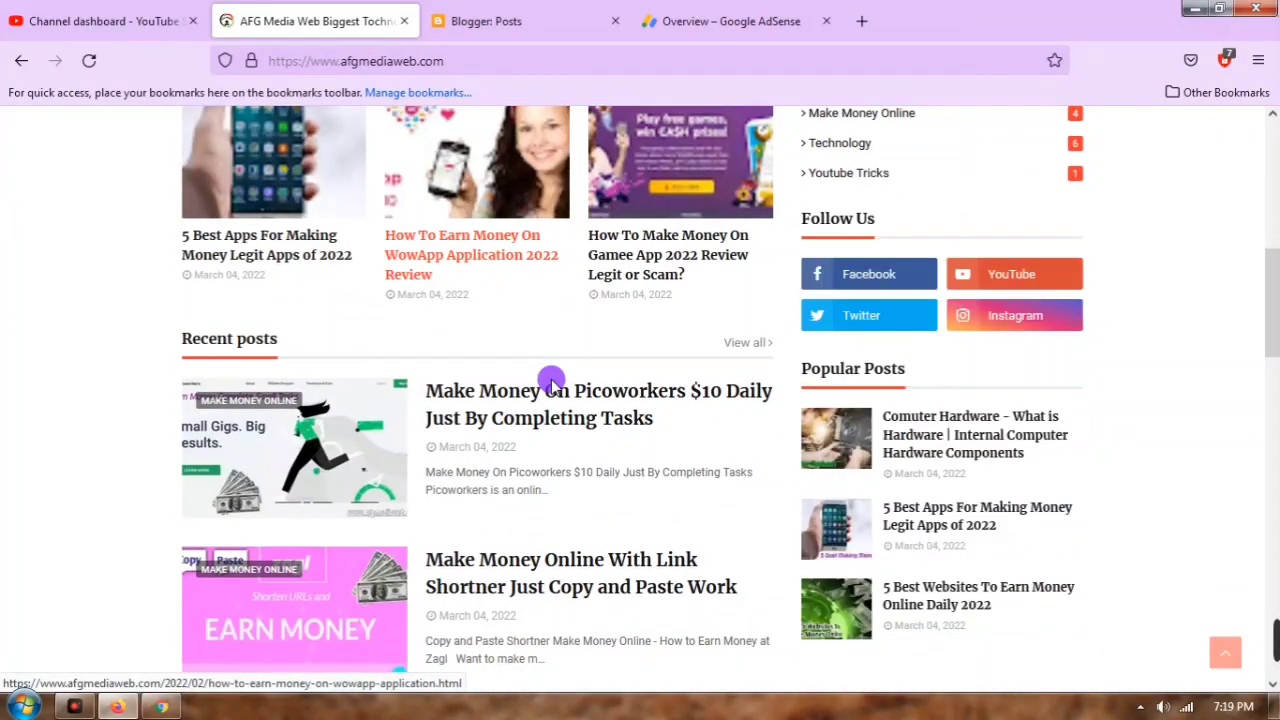
scroll(549, 380, "down", 7)
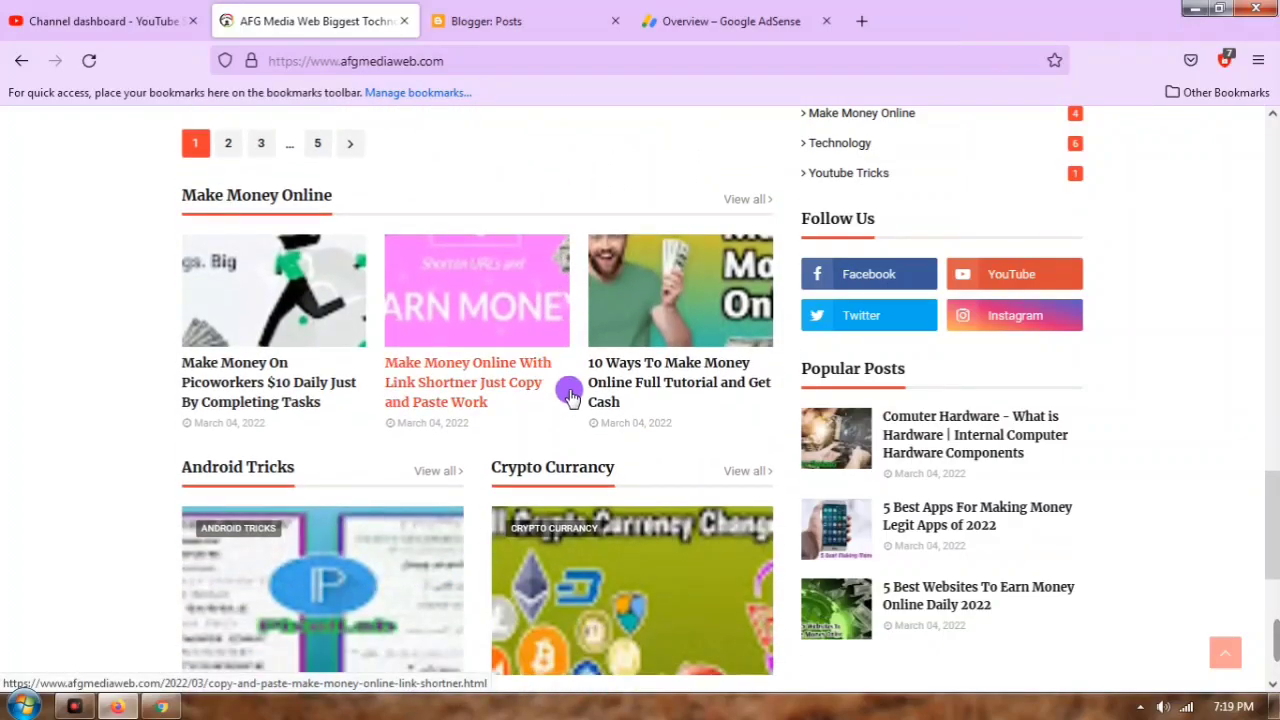
scroll(596, 298, "up", 4)
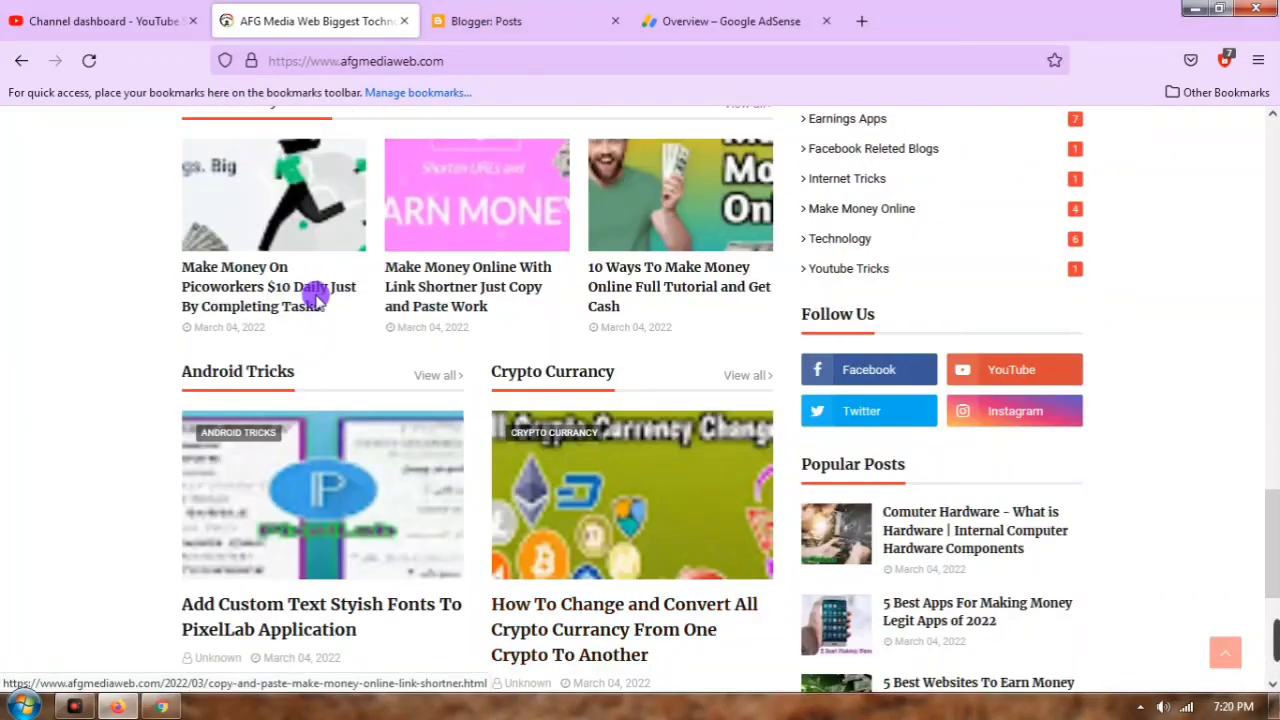
left_click(162, 707)
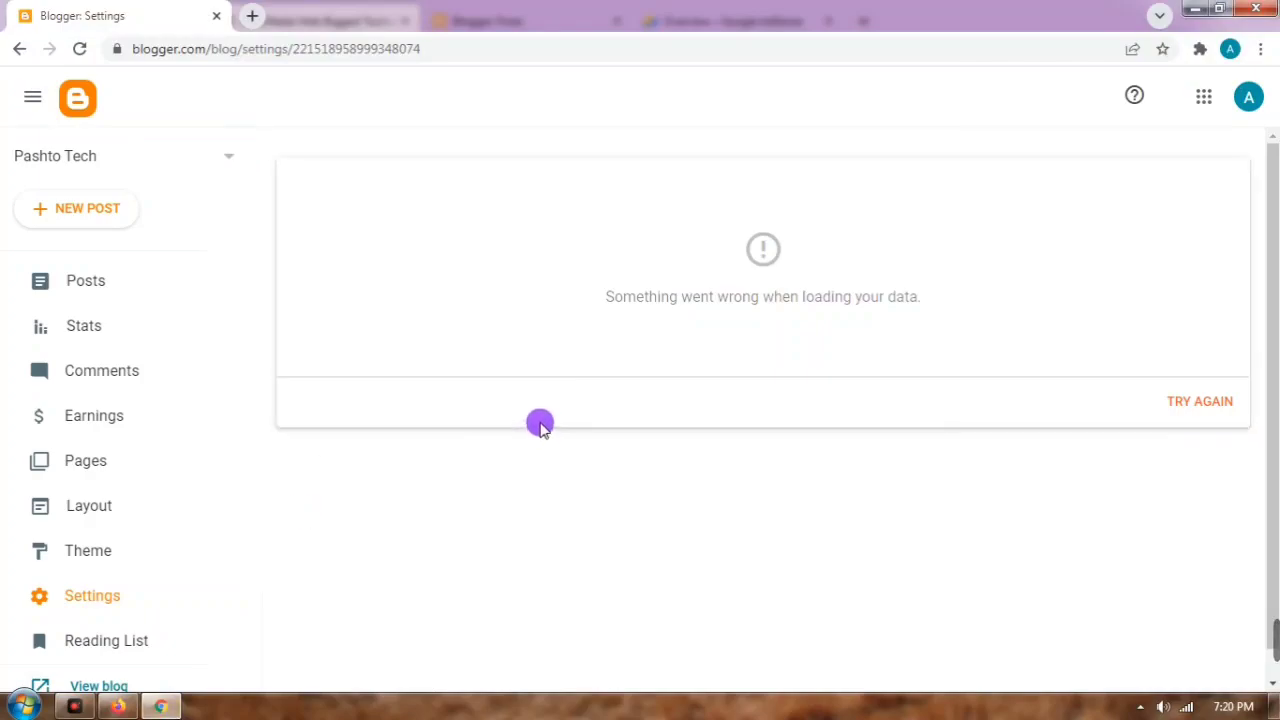
Step: Reopen Pashto Tech's Settings, reload past the loading error, and scroll down to the Comments options
scroll(94, 591, "down", 3)
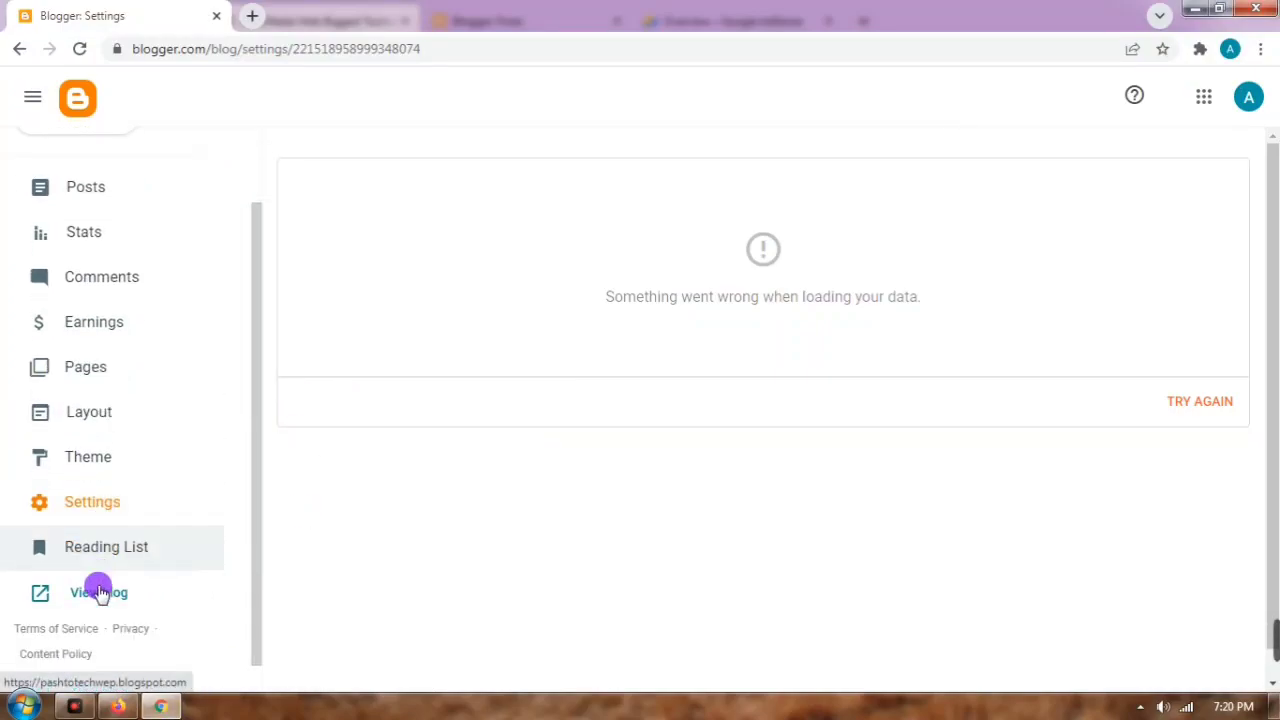
left_click(86, 476)
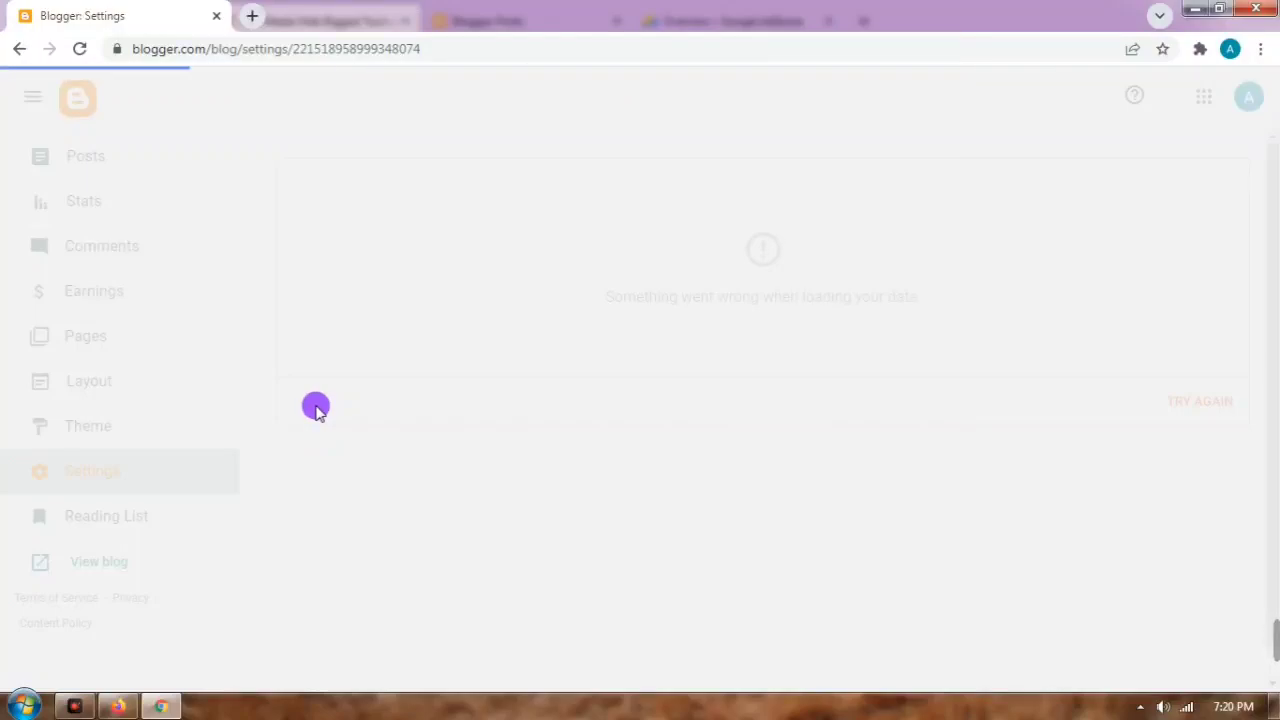
left_click(77, 48)
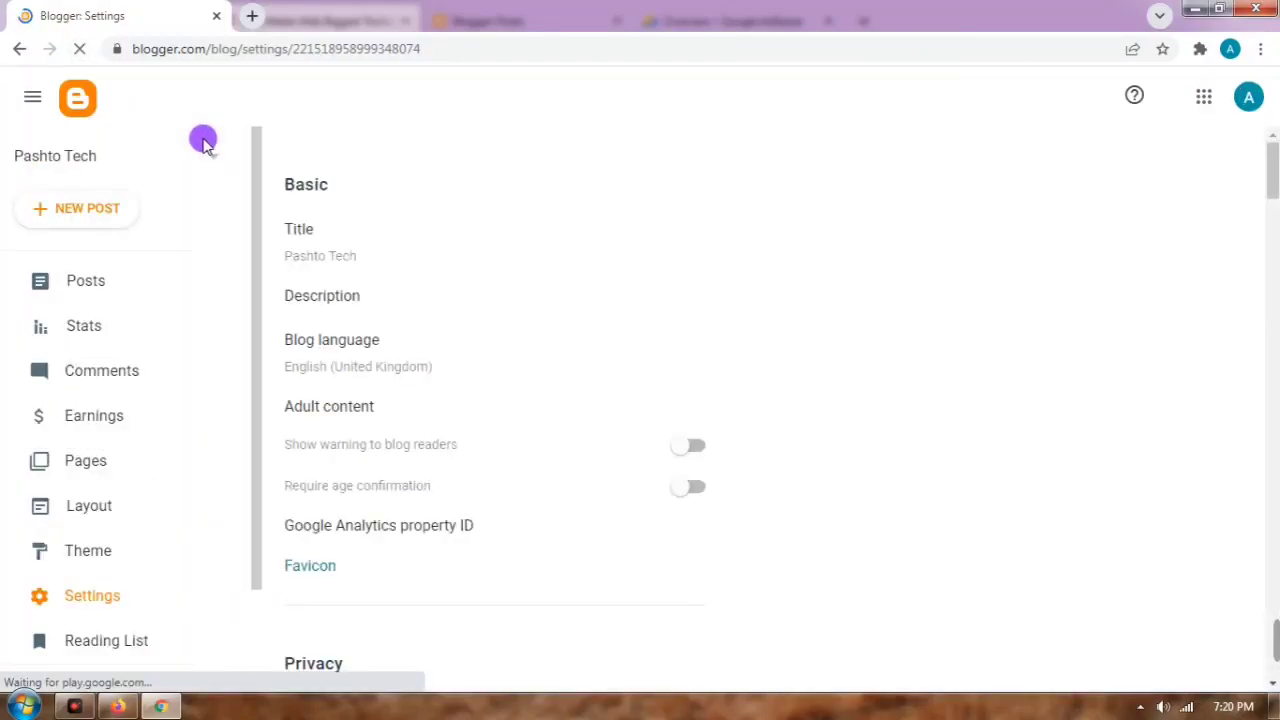
scroll(420, 323, "down", 5)
scroll(428, 263, "down", 5)
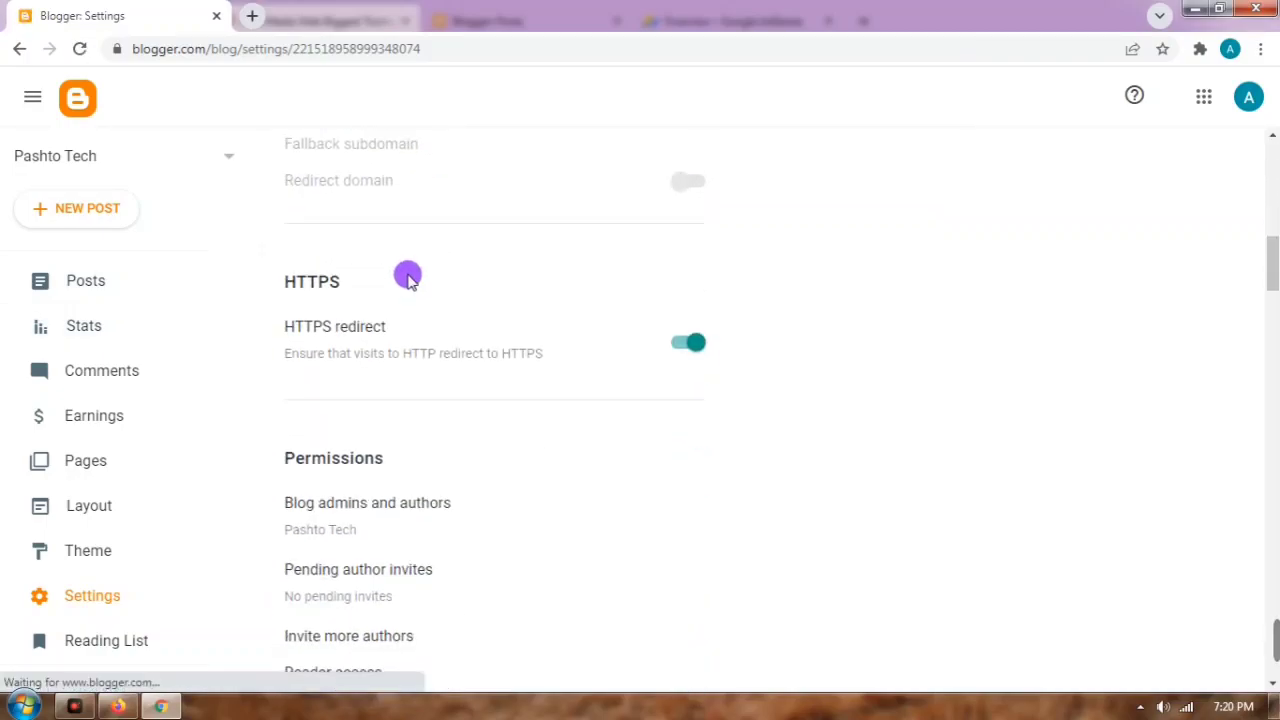
scroll(343, 316, "down", 4)
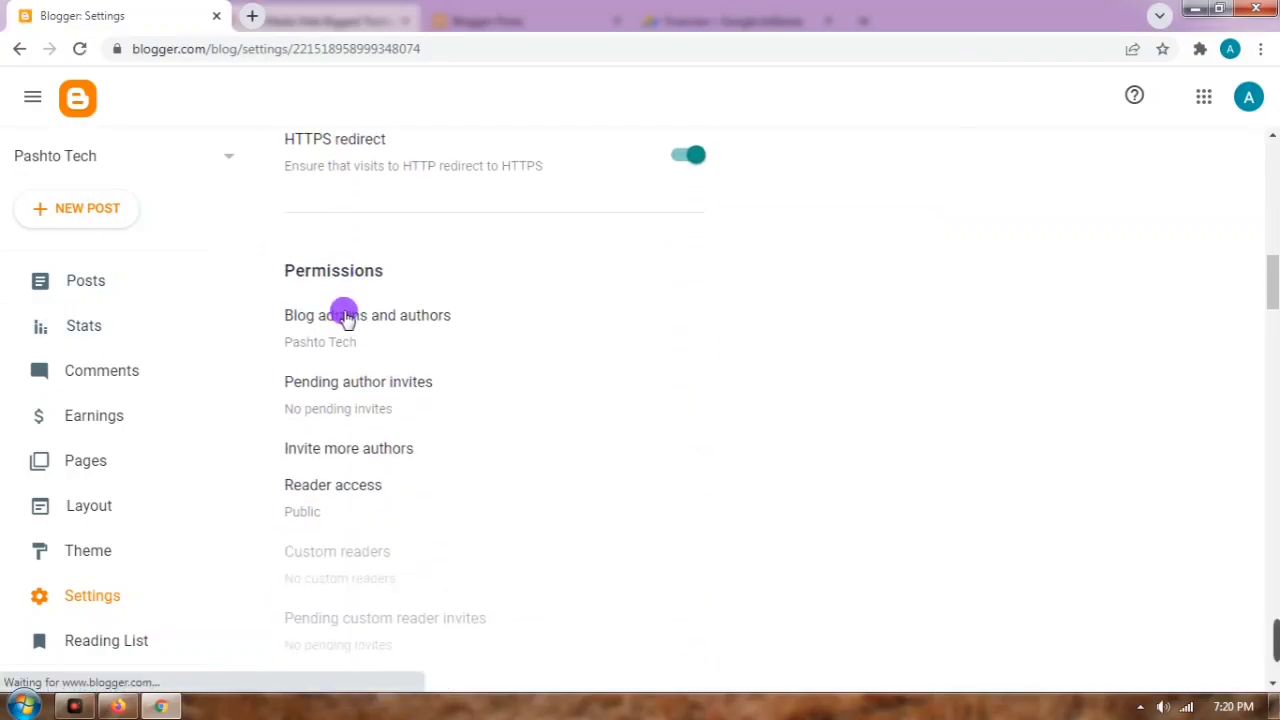
scroll(364, 333, "down", 5)
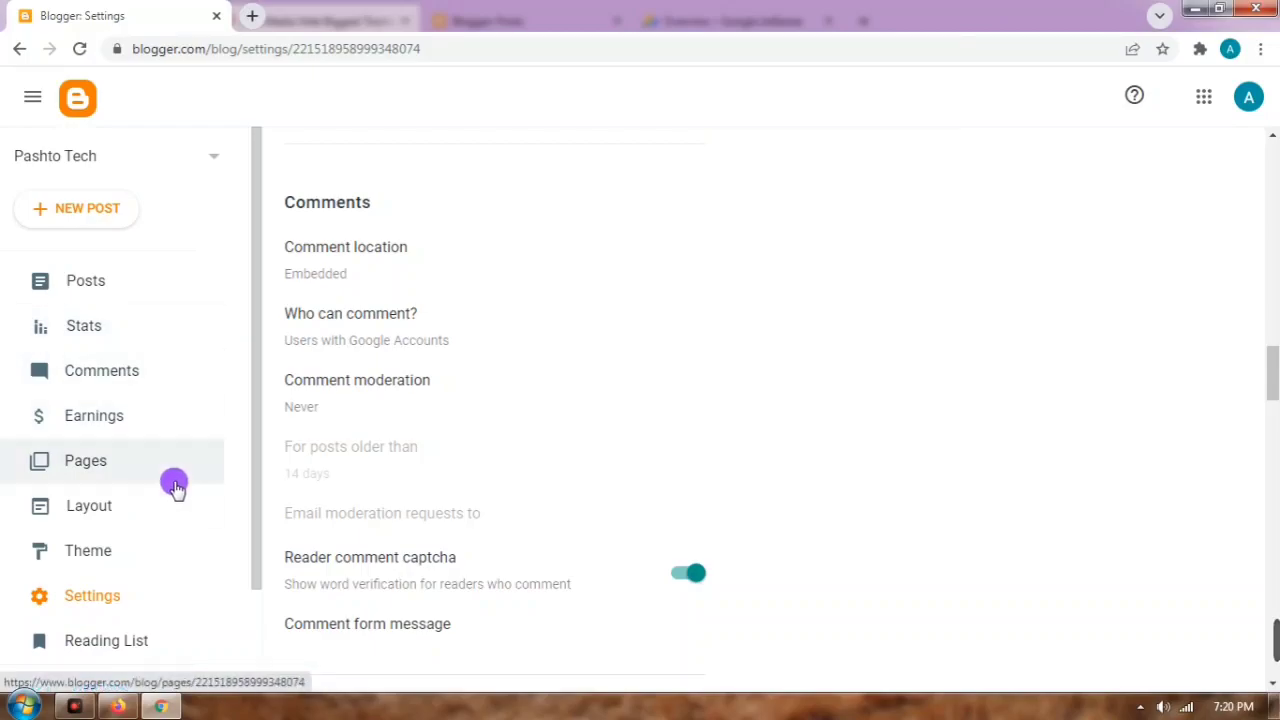
scroll(150, 490, "down", 2)
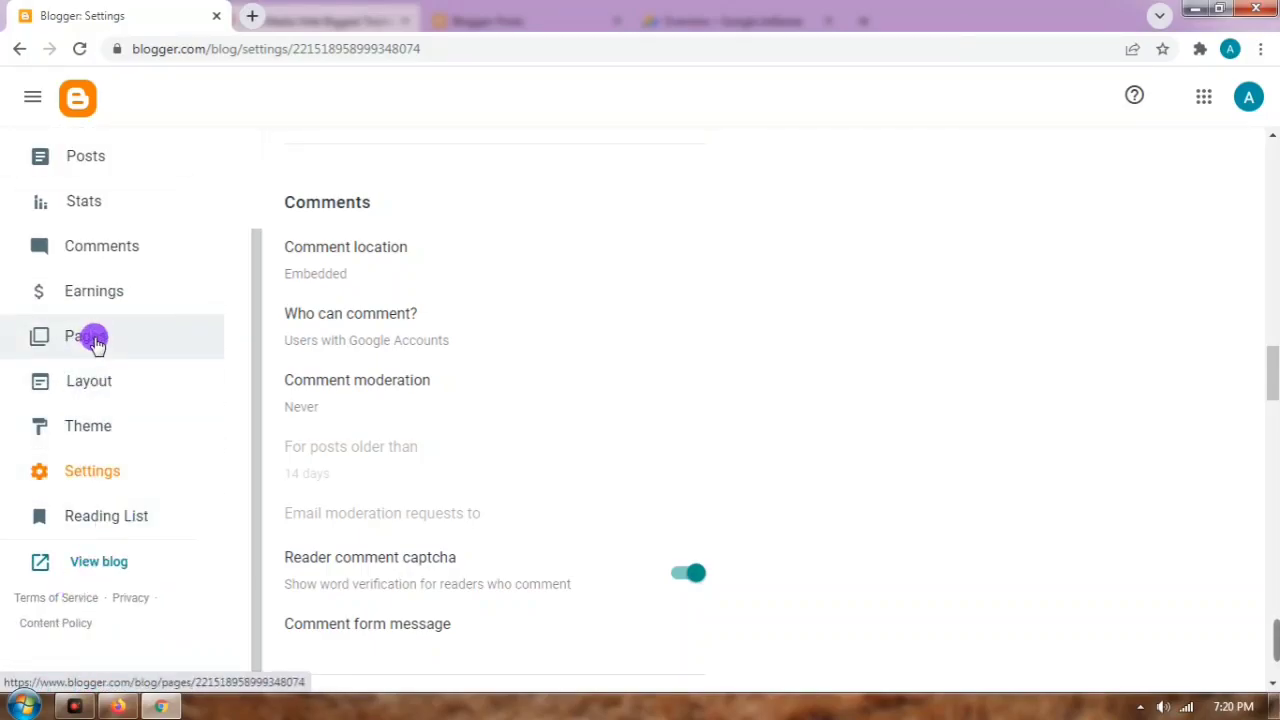
Step: Switch Pashto Tech from Contempo Light to the orange Simple Bold theme, accepting the hidden-gadgets warning
left_click(88, 426)
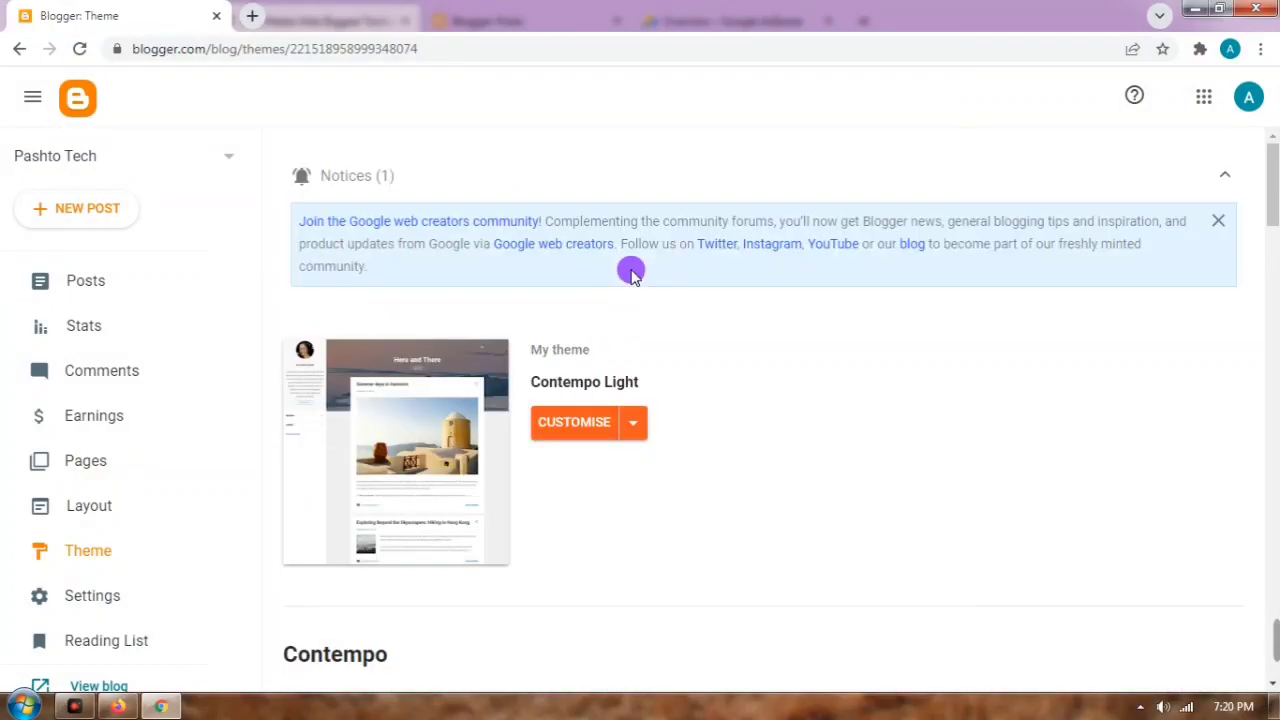
scroll(626, 429, "down", 10)
scroll(557, 440, "down", 8)
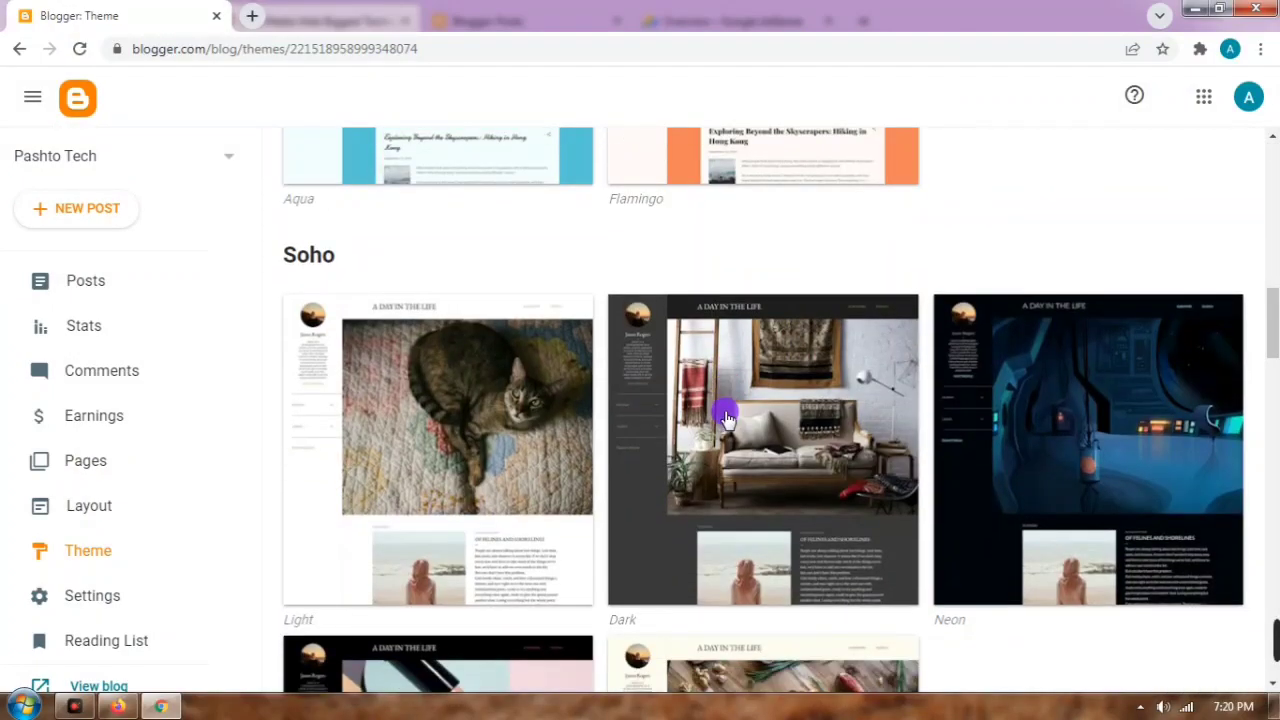
scroll(557, 440, "down", 10)
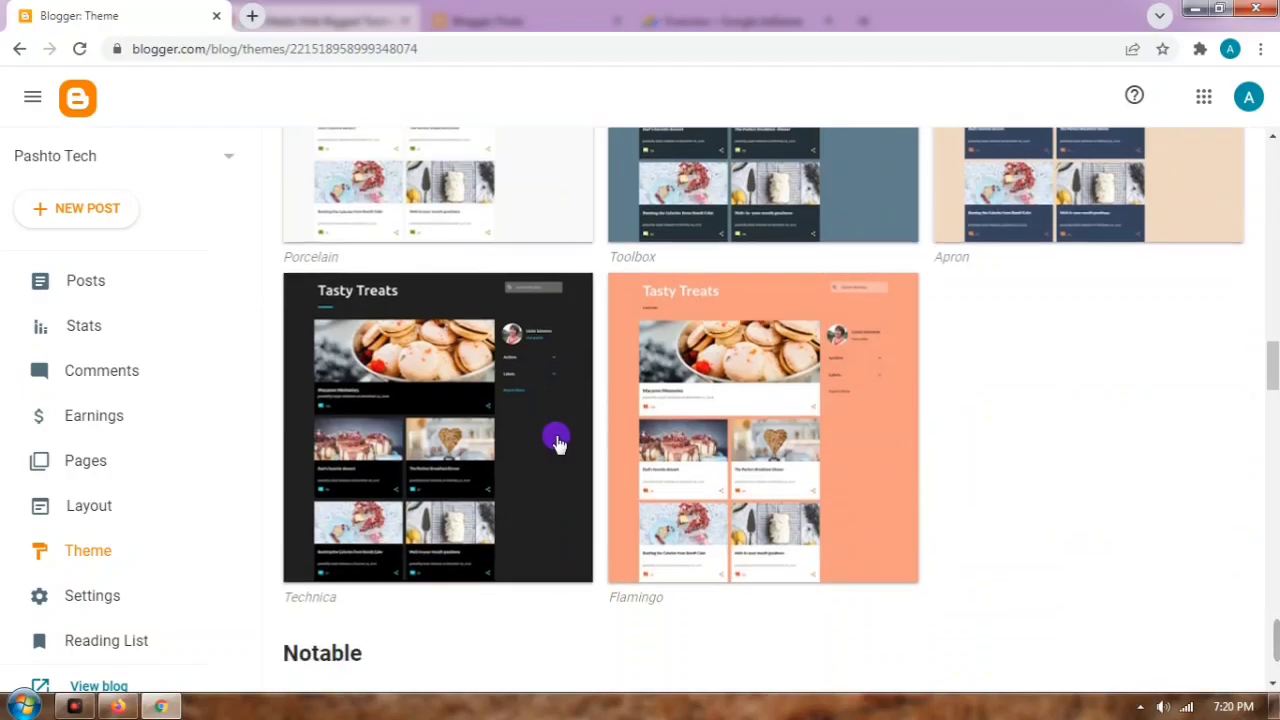
scroll(560, 435, "down", 10)
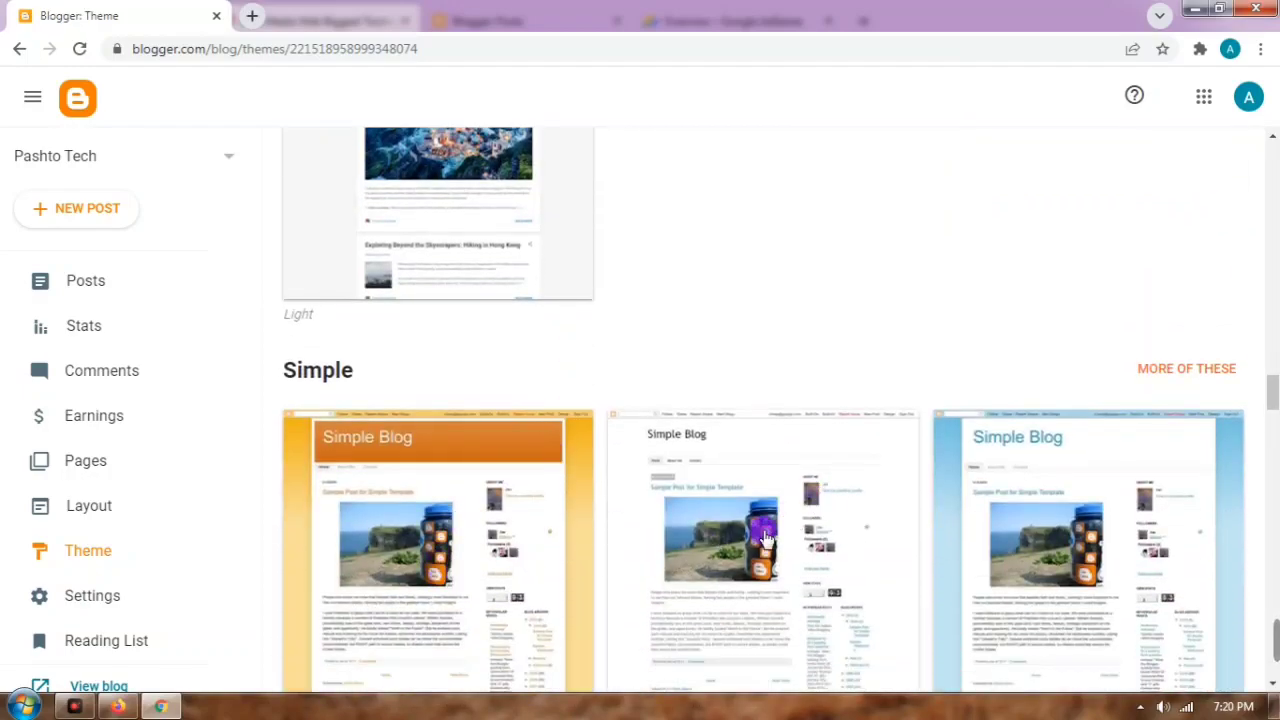
left_click(410, 593)
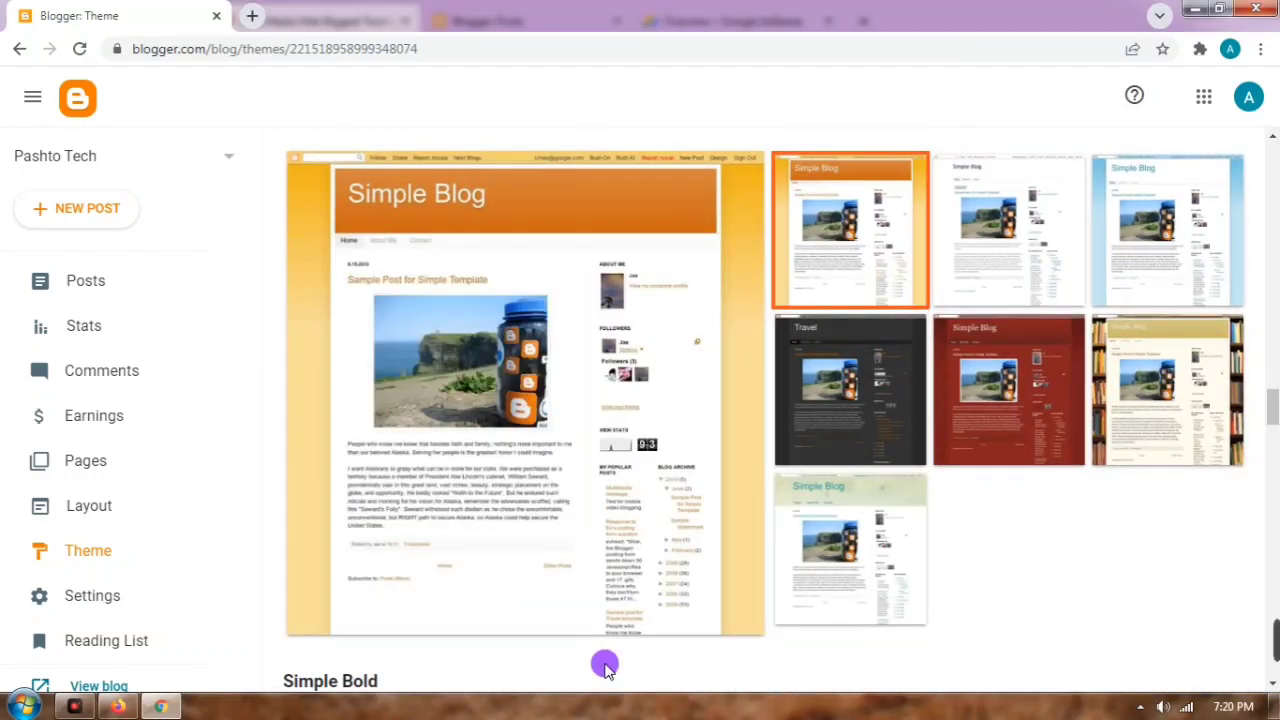
scroll(560, 560, "down", 3)
left_click(498, 457)
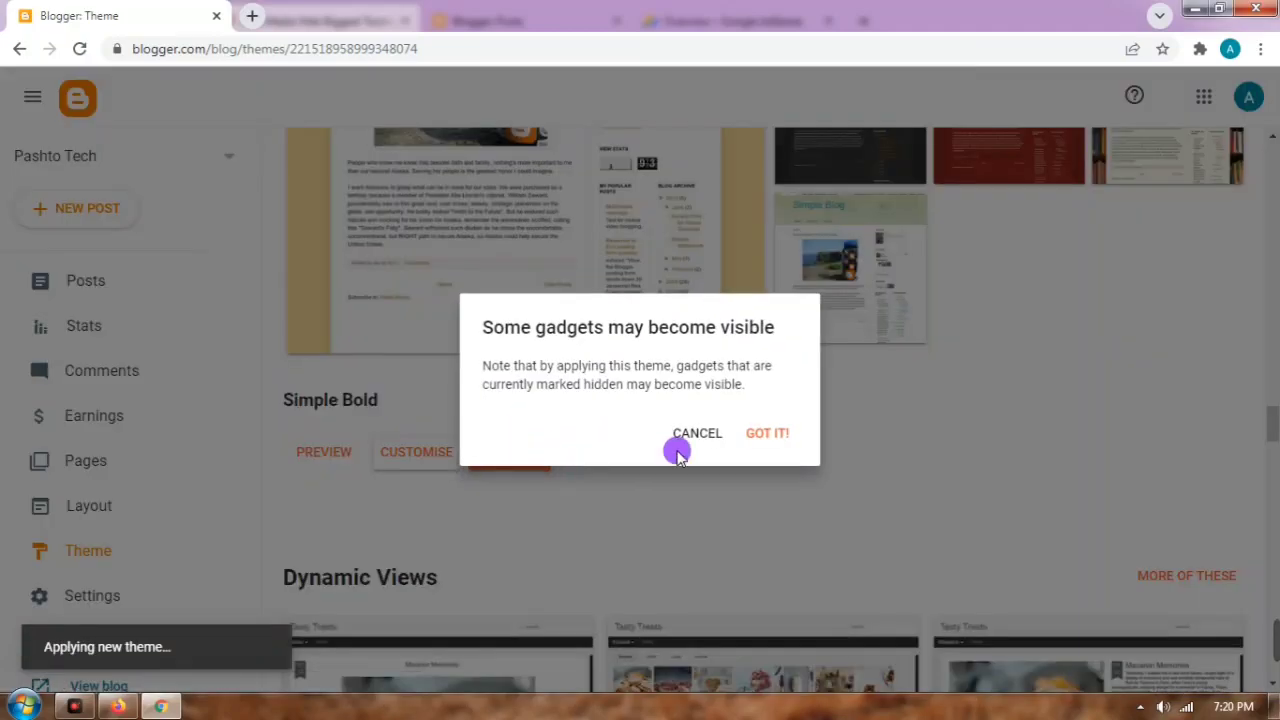
left_click(763, 434)
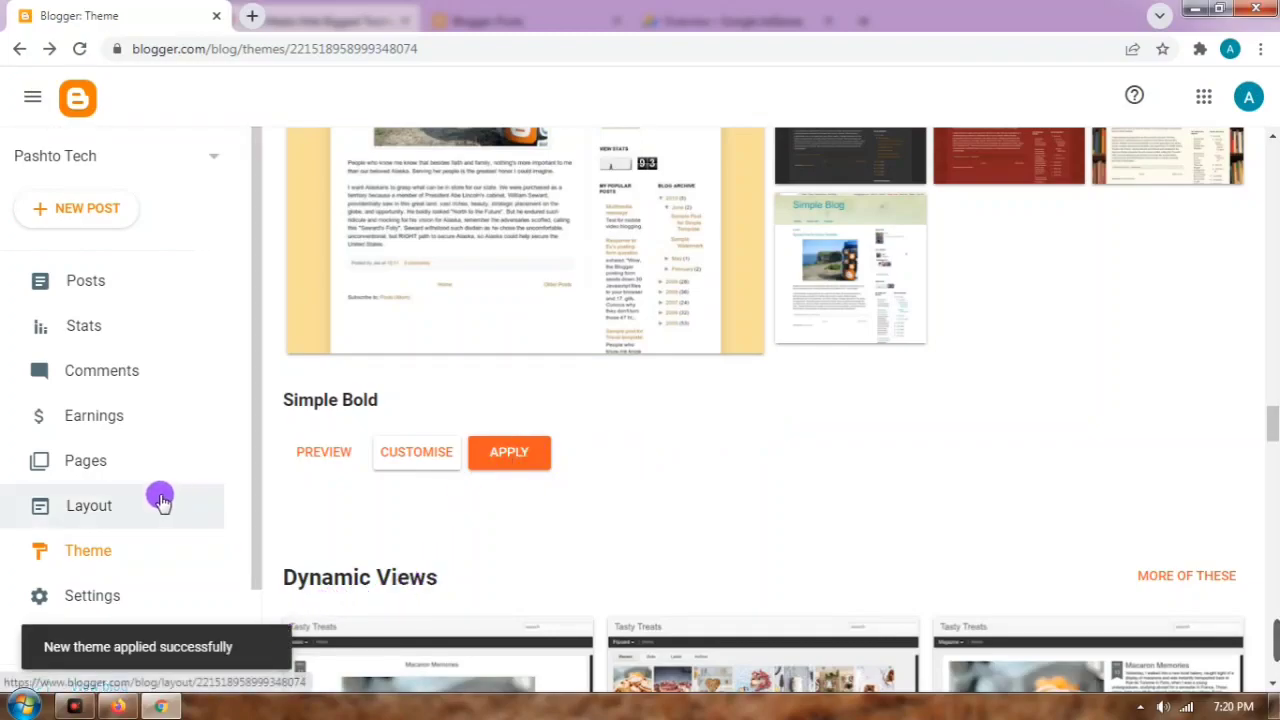
scroll(130, 500, "down", 2)
Step: Open the live blog at pashtotechwep.blogspot.com and review its empty Simple theme layout
left_click(95, 562)
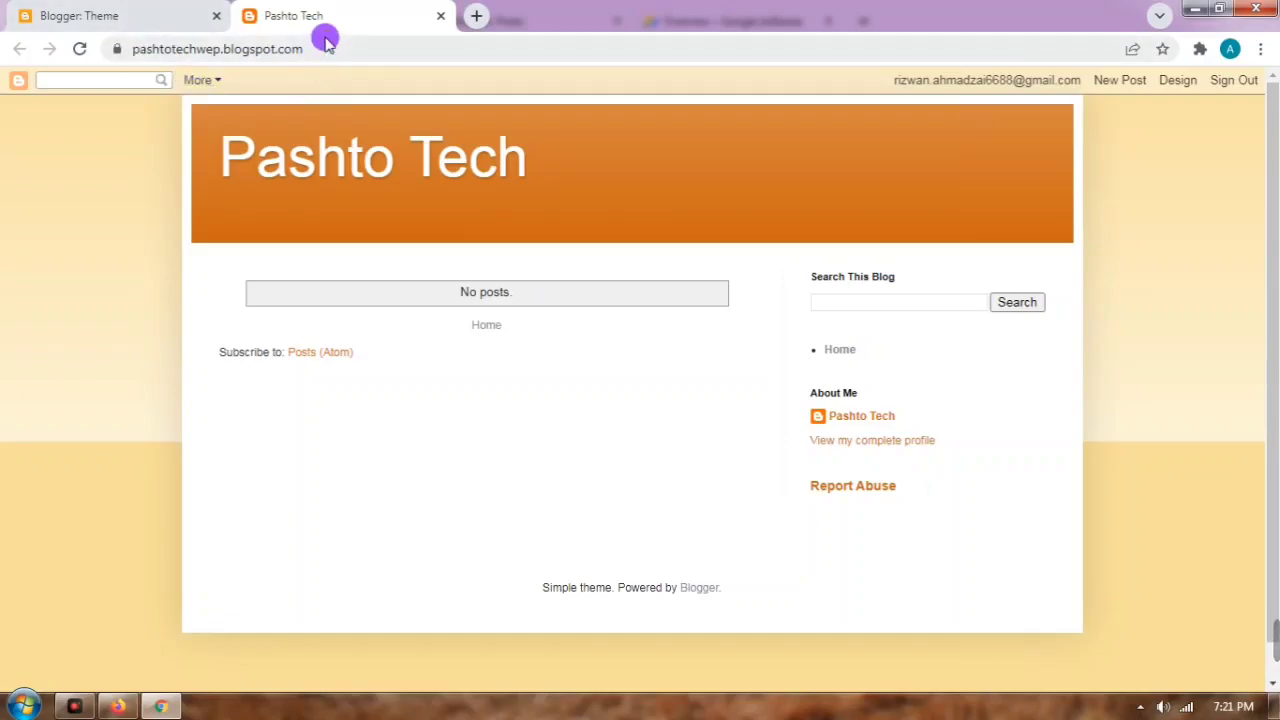
scroll(566, 462, "down", 1)
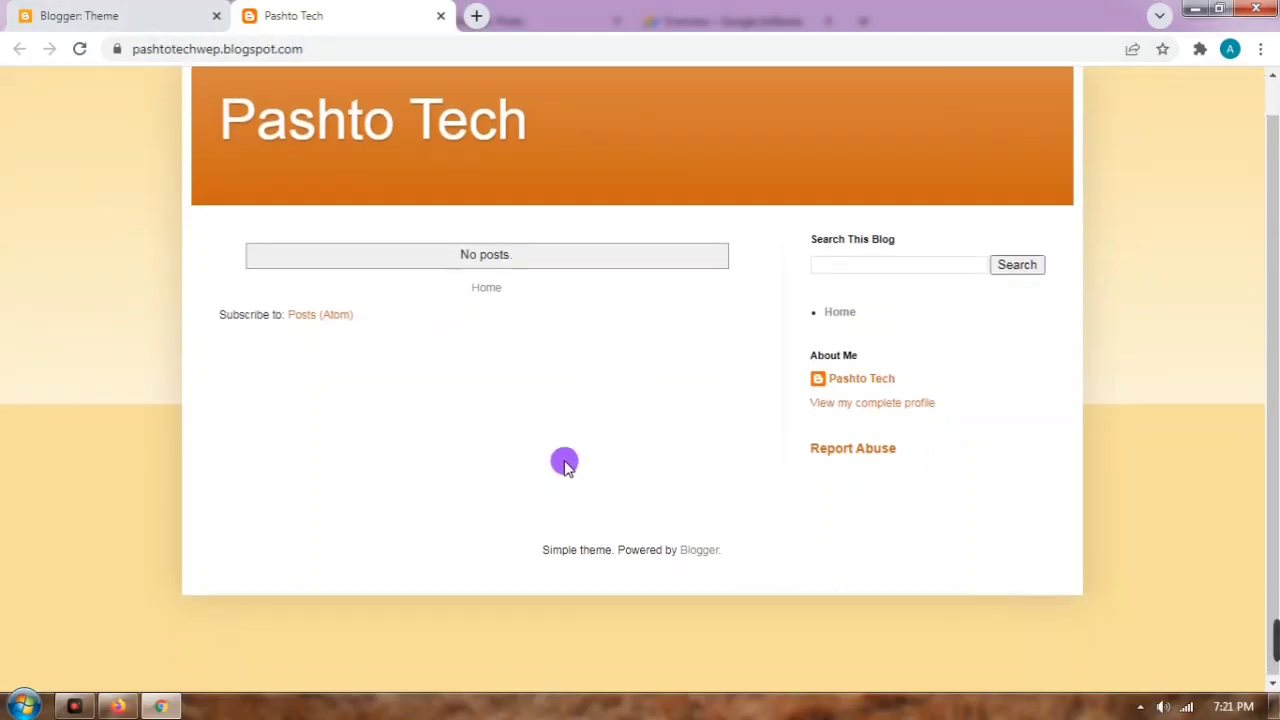
scroll(570, 400, "up", 1)
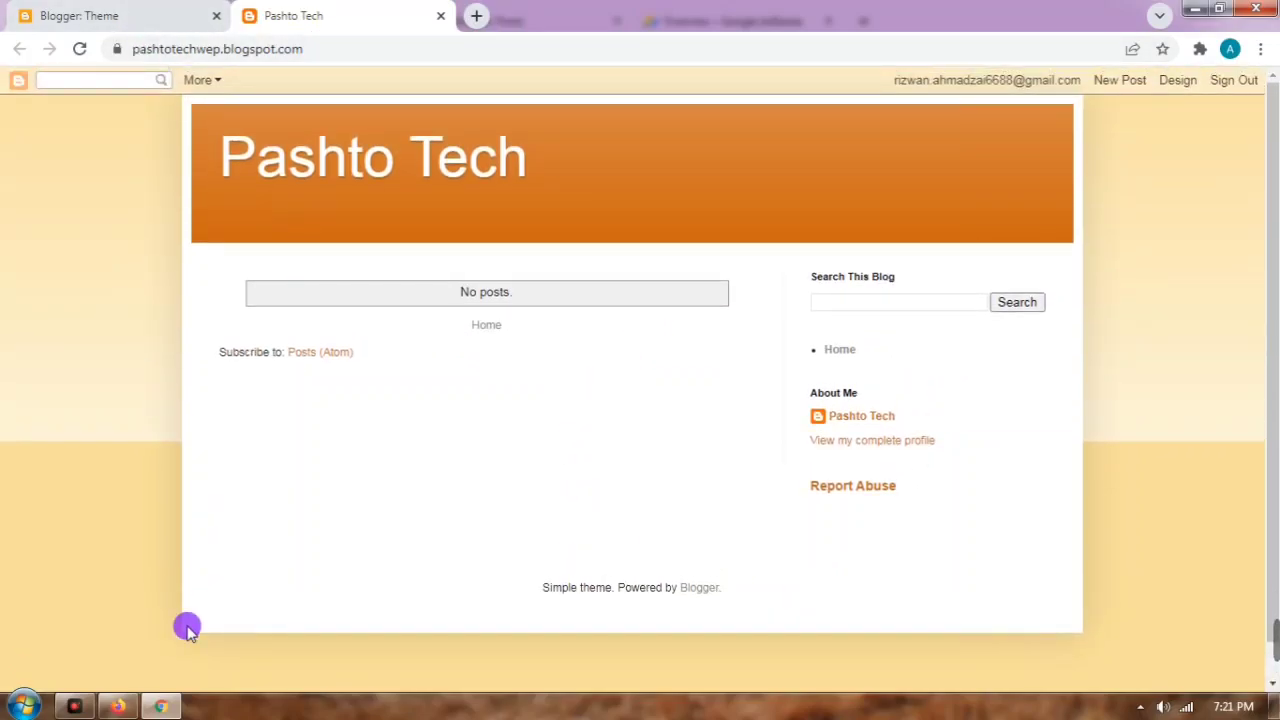
left_click(122, 708)
scroll(429, 229, "down", 4)
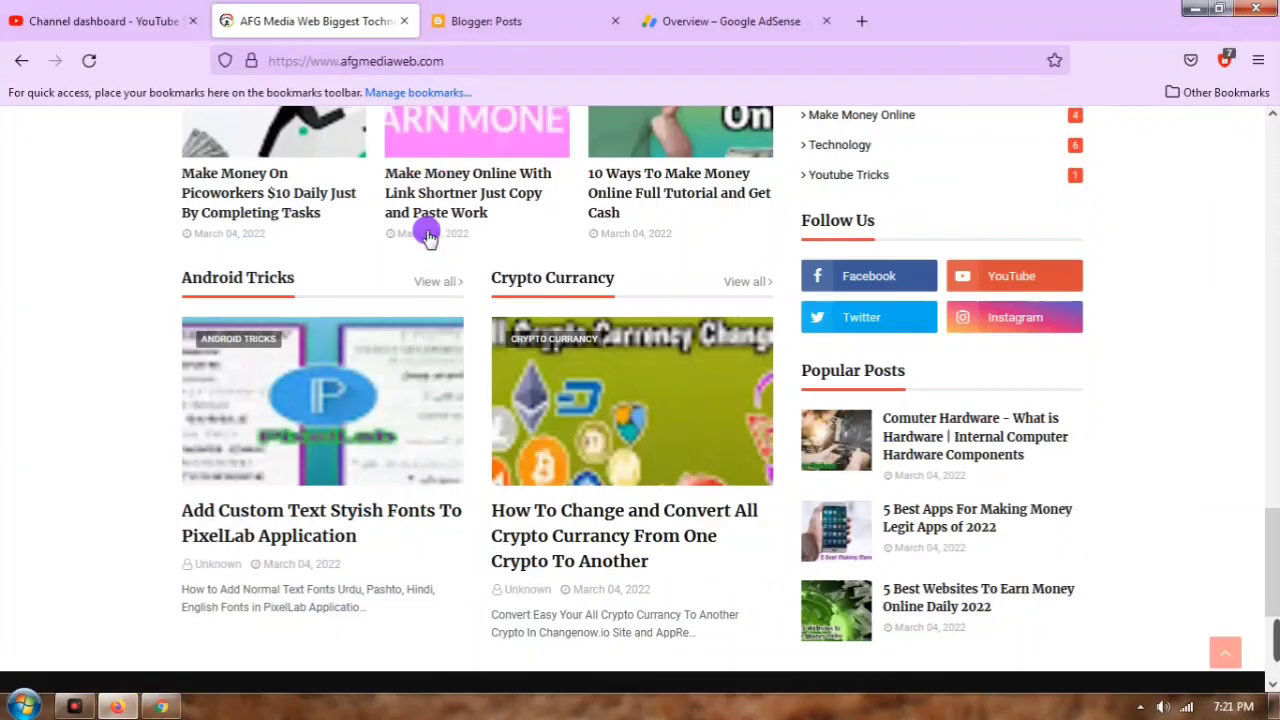
scroll(563, 290, "up", 15)
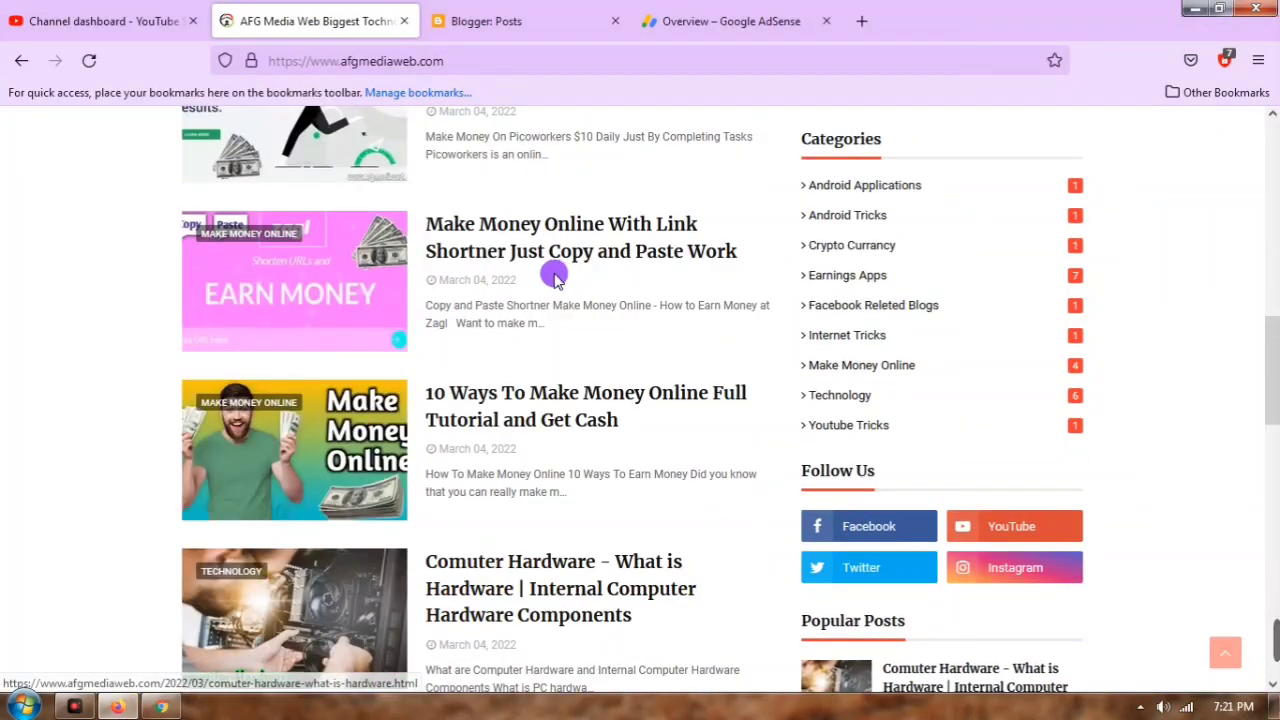
scroll(597, 370, "up", 5)
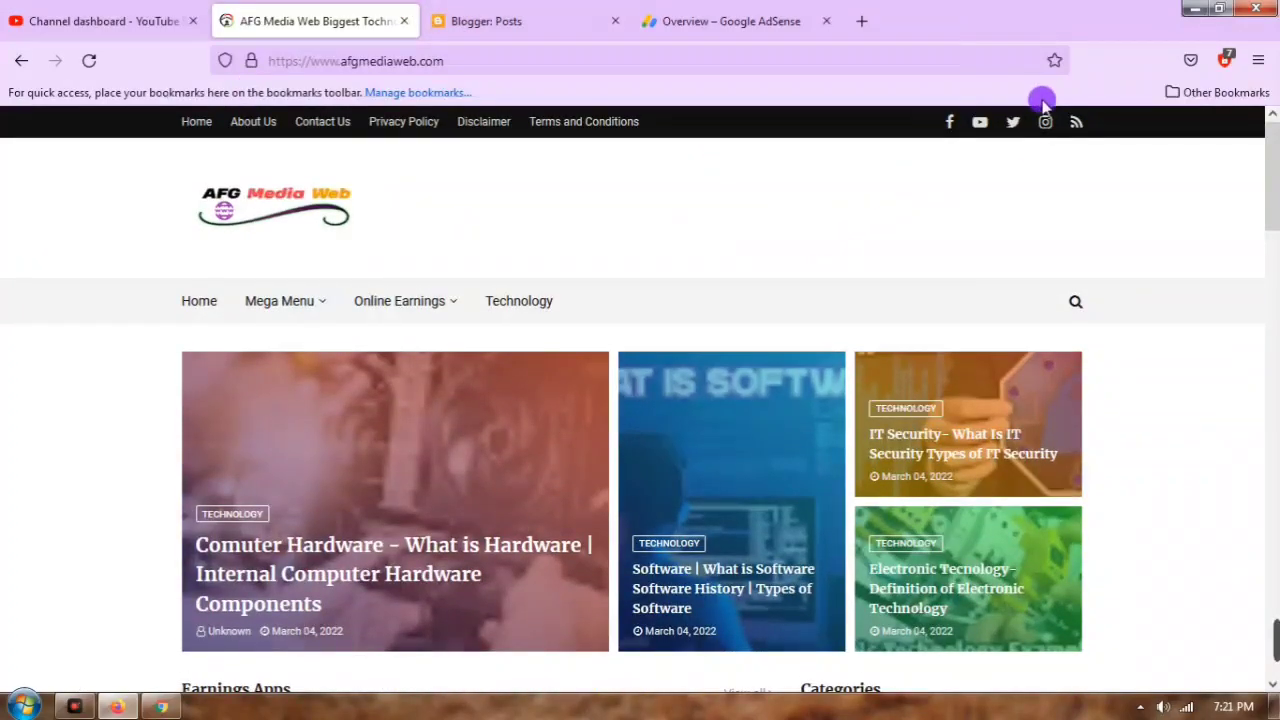
scroll(935, 270, "down", 4)
scroll(935, 270, "down", 5)
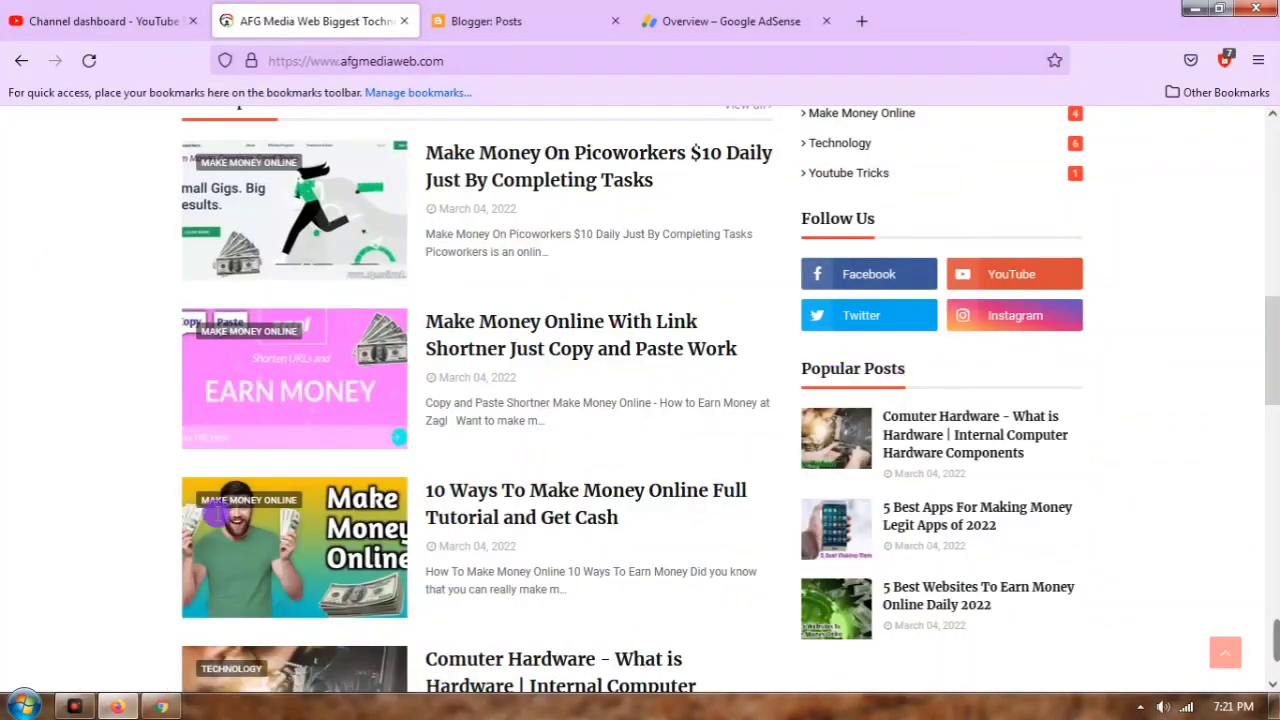
left_click(161, 707)
scroll(617, 203, "down", 1)
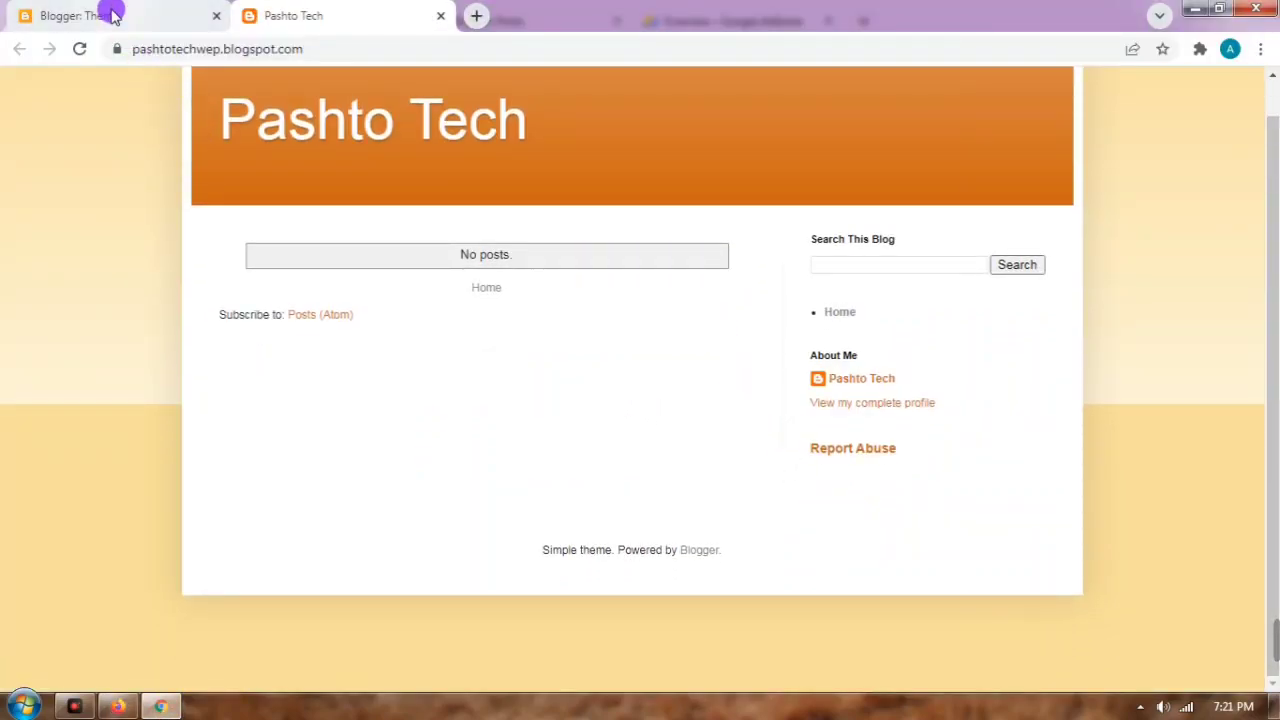
left_click(117, 707)
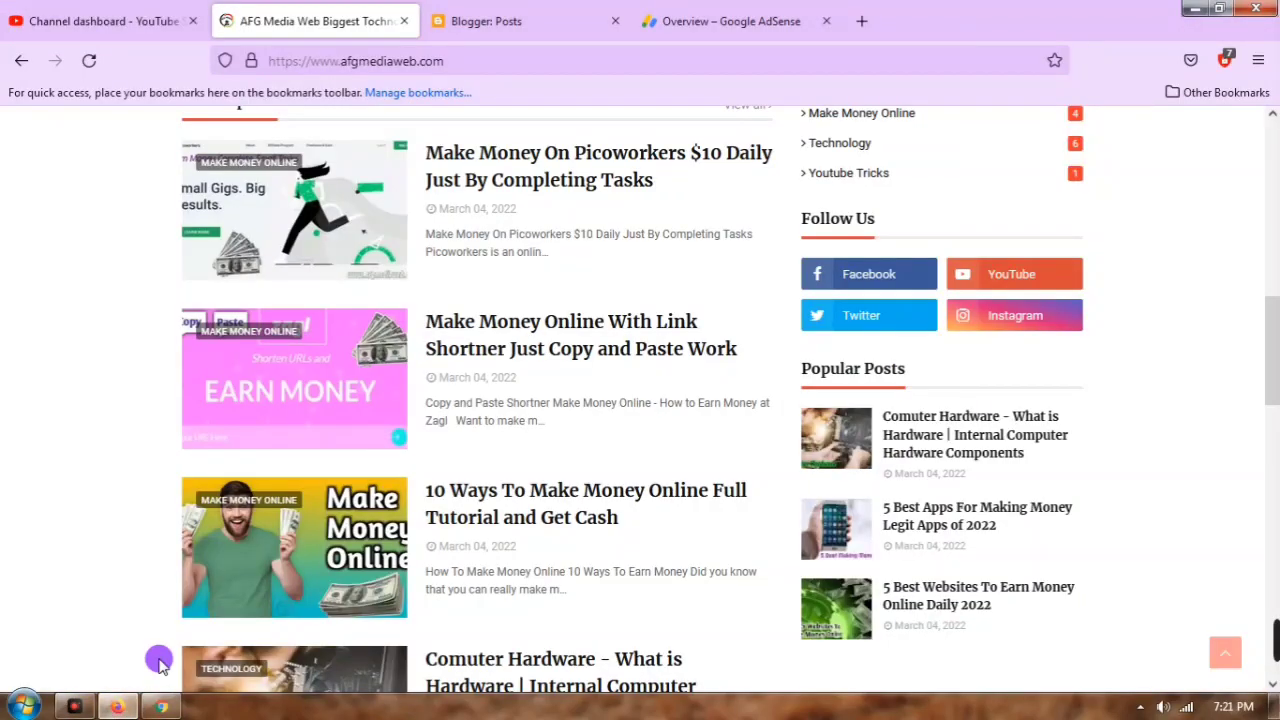
scroll(470, 450, "up", 7)
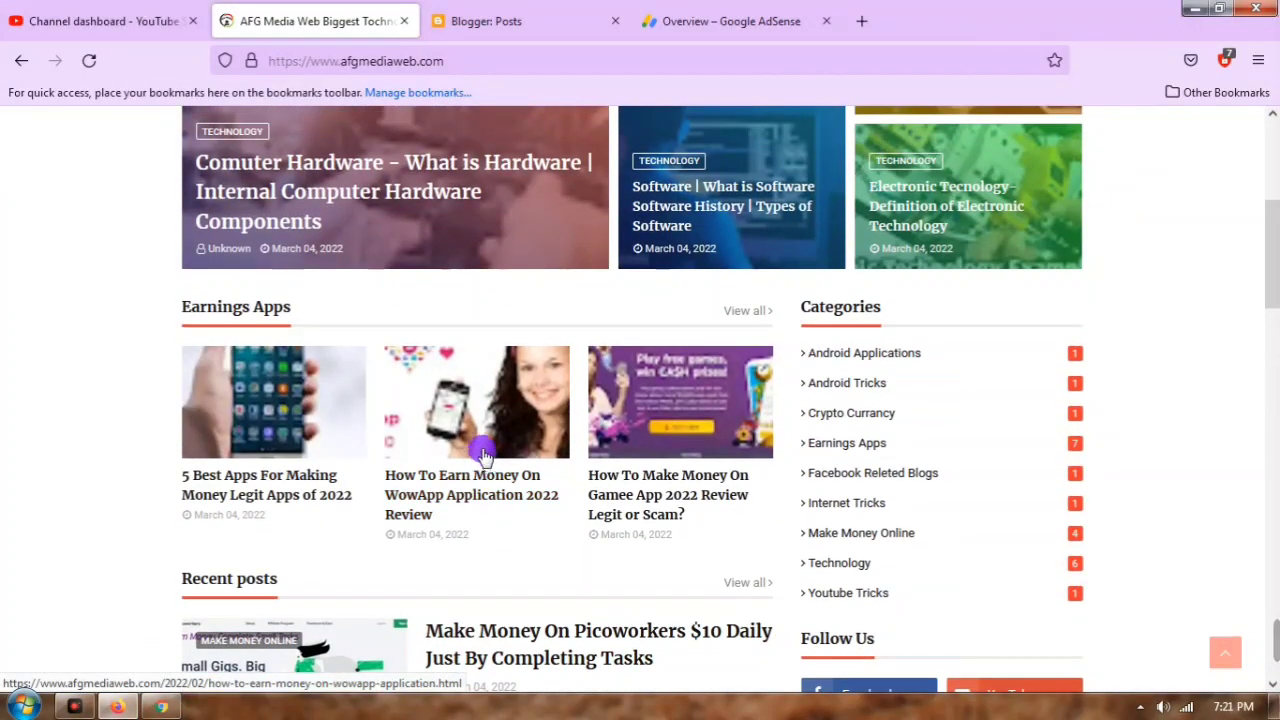
scroll(485, 418, "up", 3)
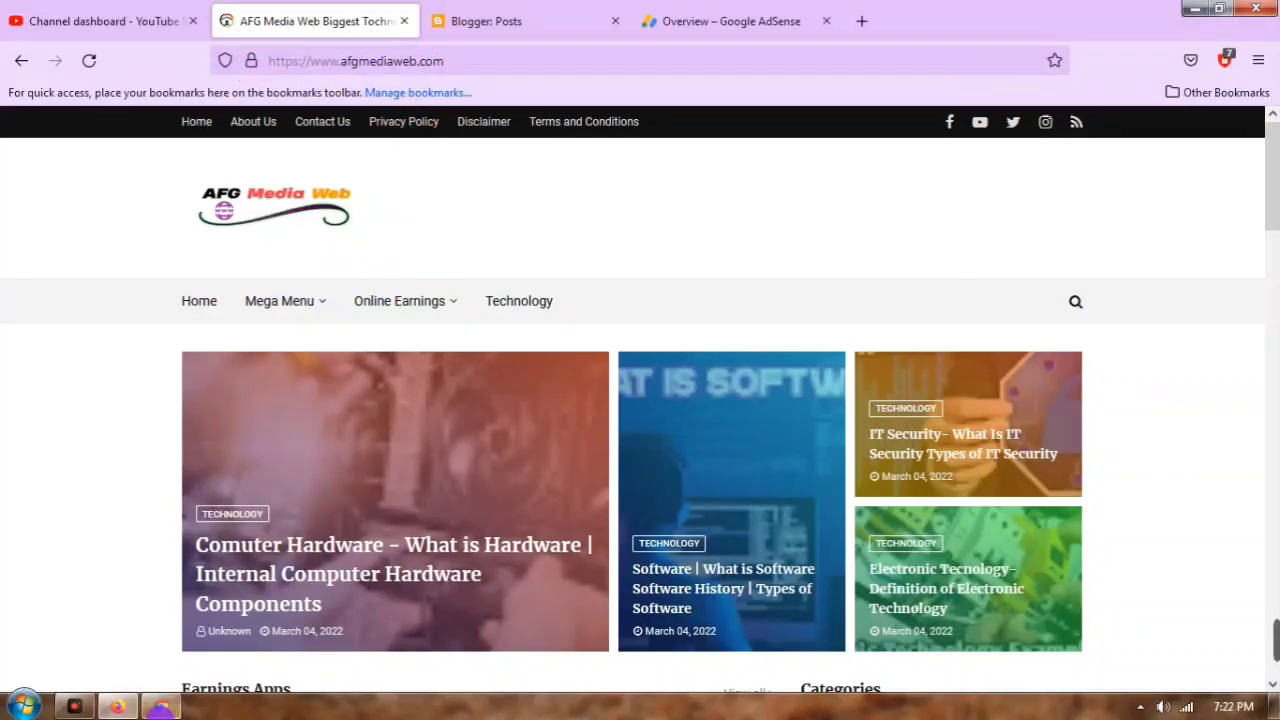
left_click(160, 706)
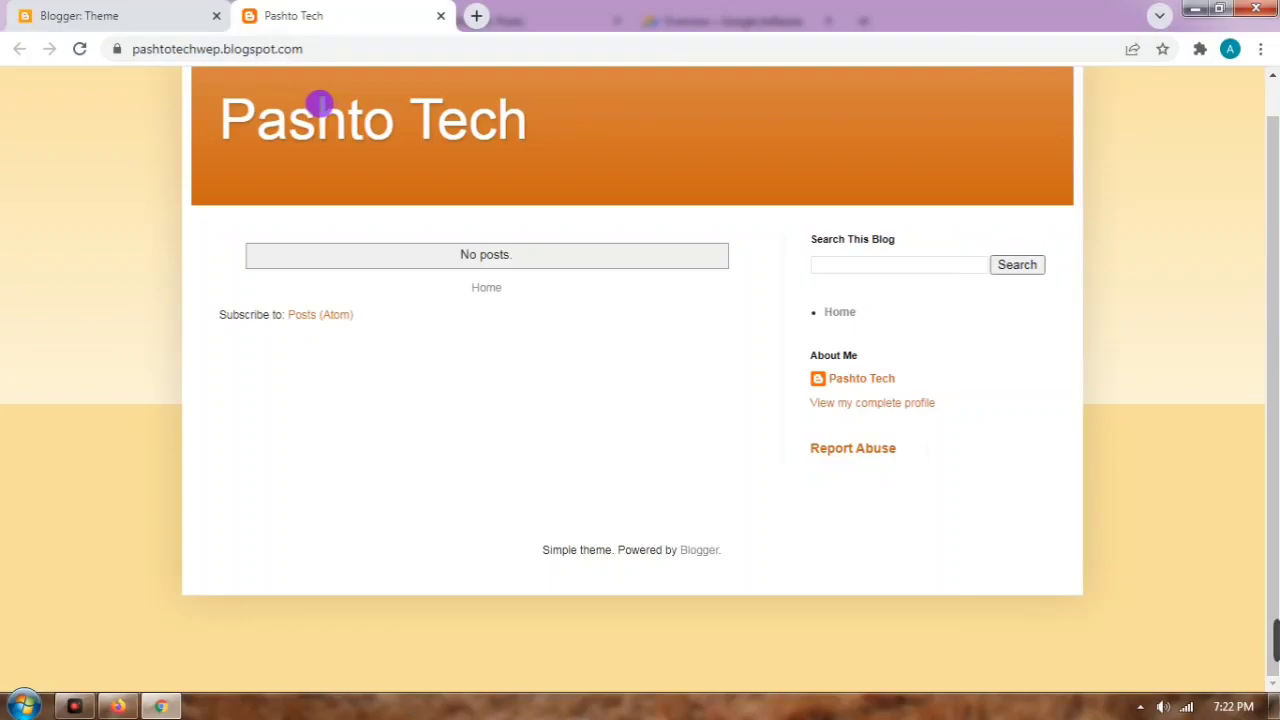
Step: Bring the AFG Media Web homepage in Firefox back to the front
left_click(117, 706)
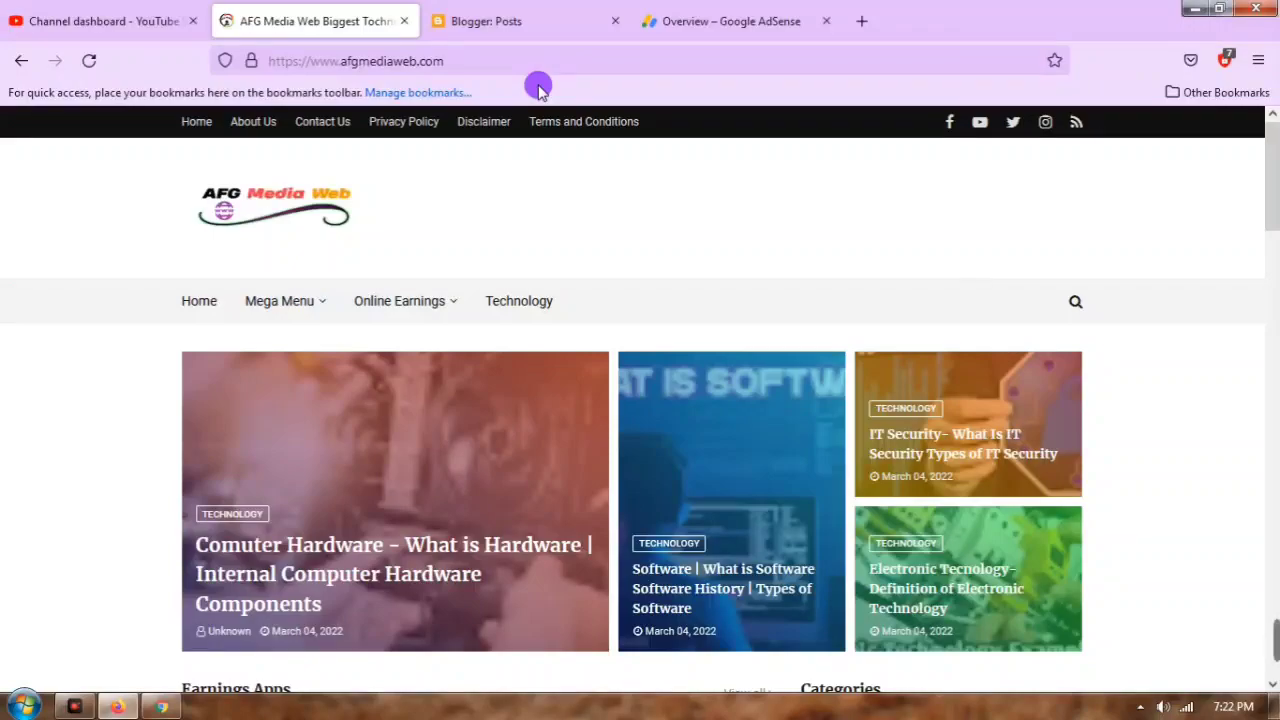
left_click(55, 20)
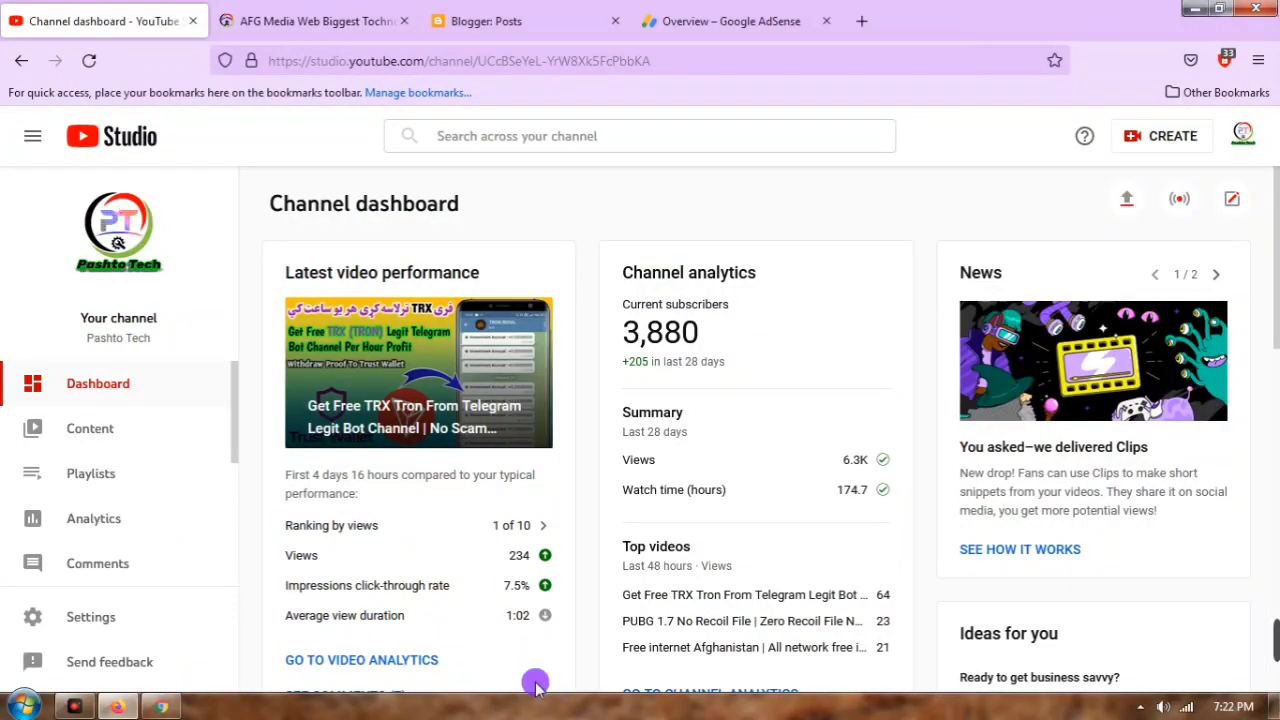
scroll(485, 370, "down", 2)
scroll(485, 370, "down", 3)
left_click(80, 428)
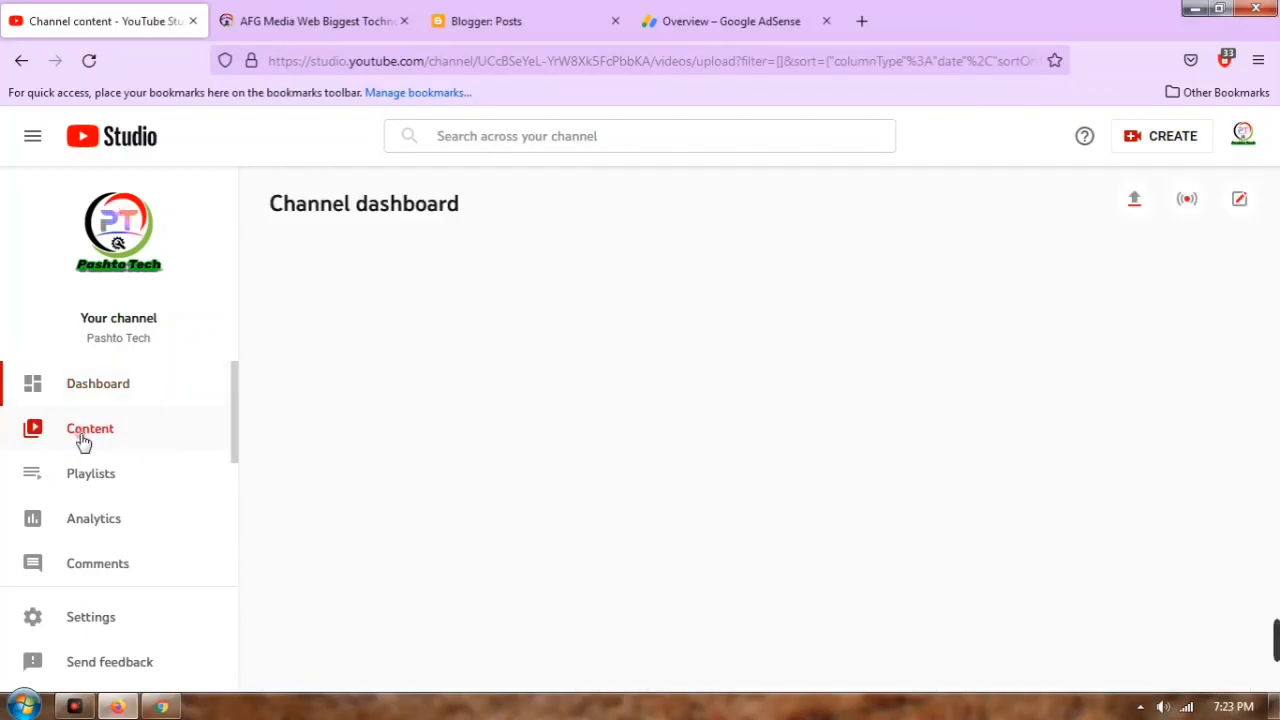
scroll(620, 410, "down", 5)
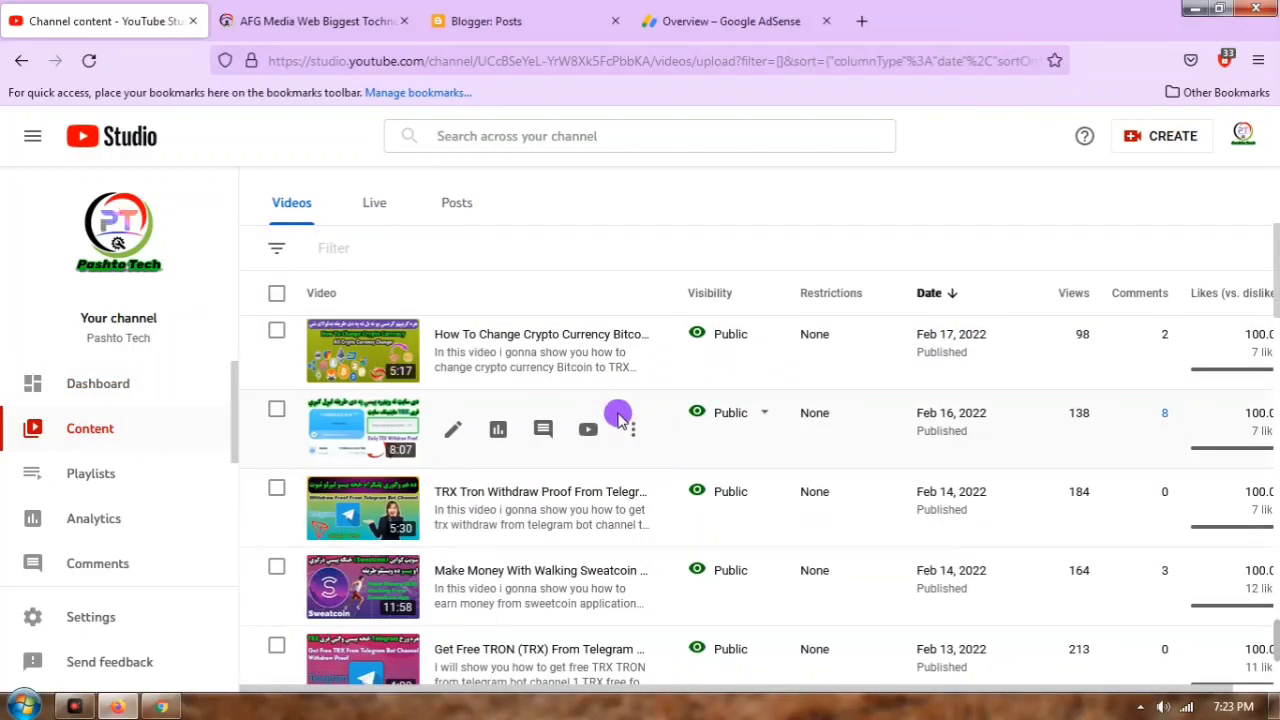
scroll(497, 484, "down", 10)
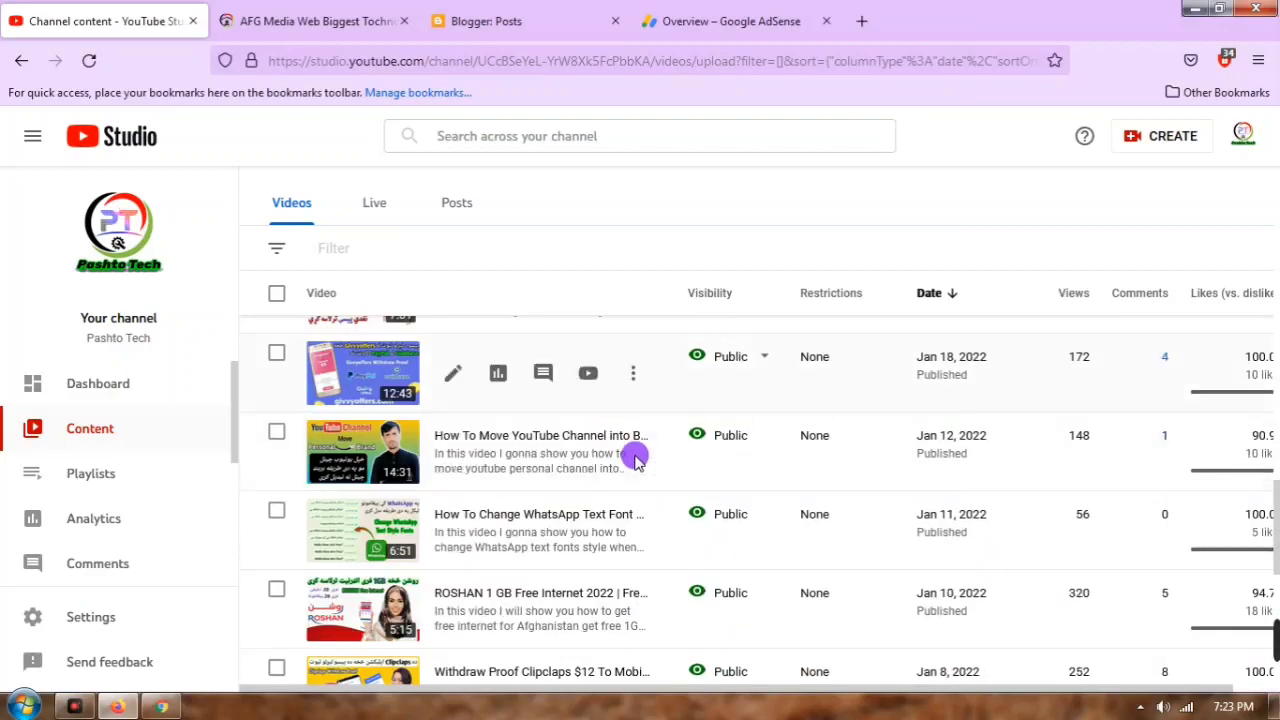
scroll(623, 449, "down", 3)
scroll(625, 445, "up", 10)
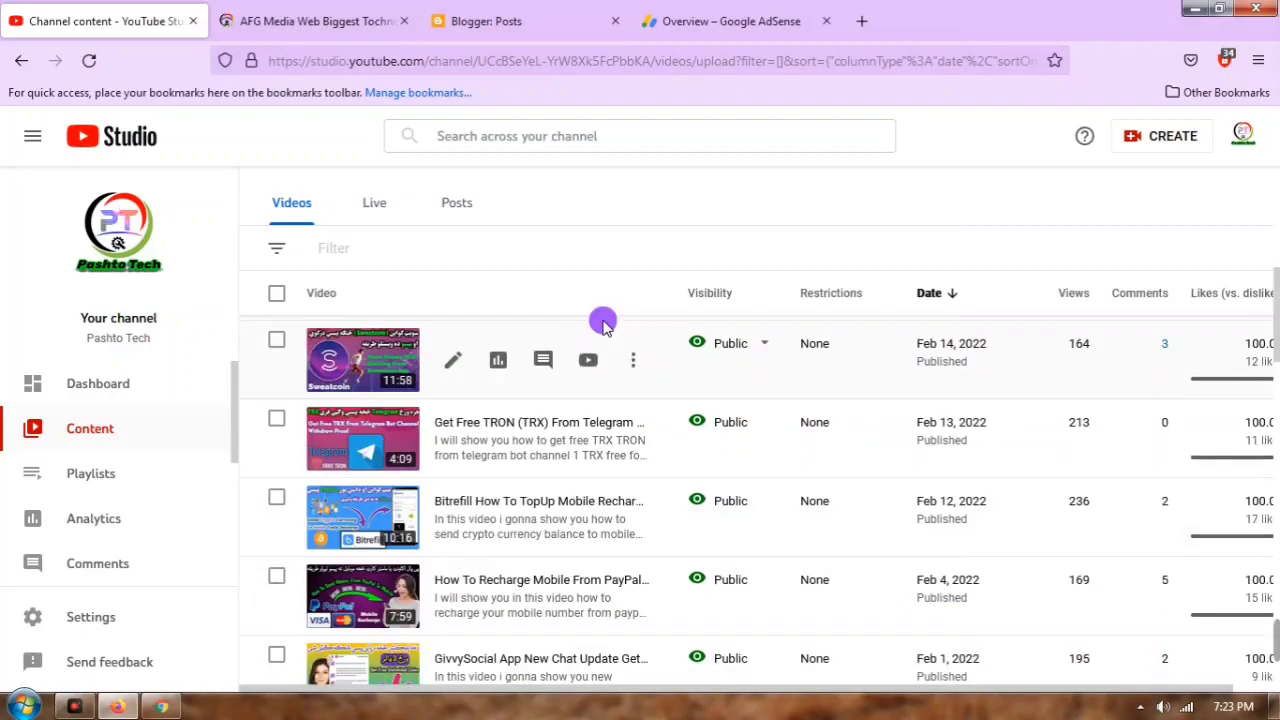
left_click(160, 706)
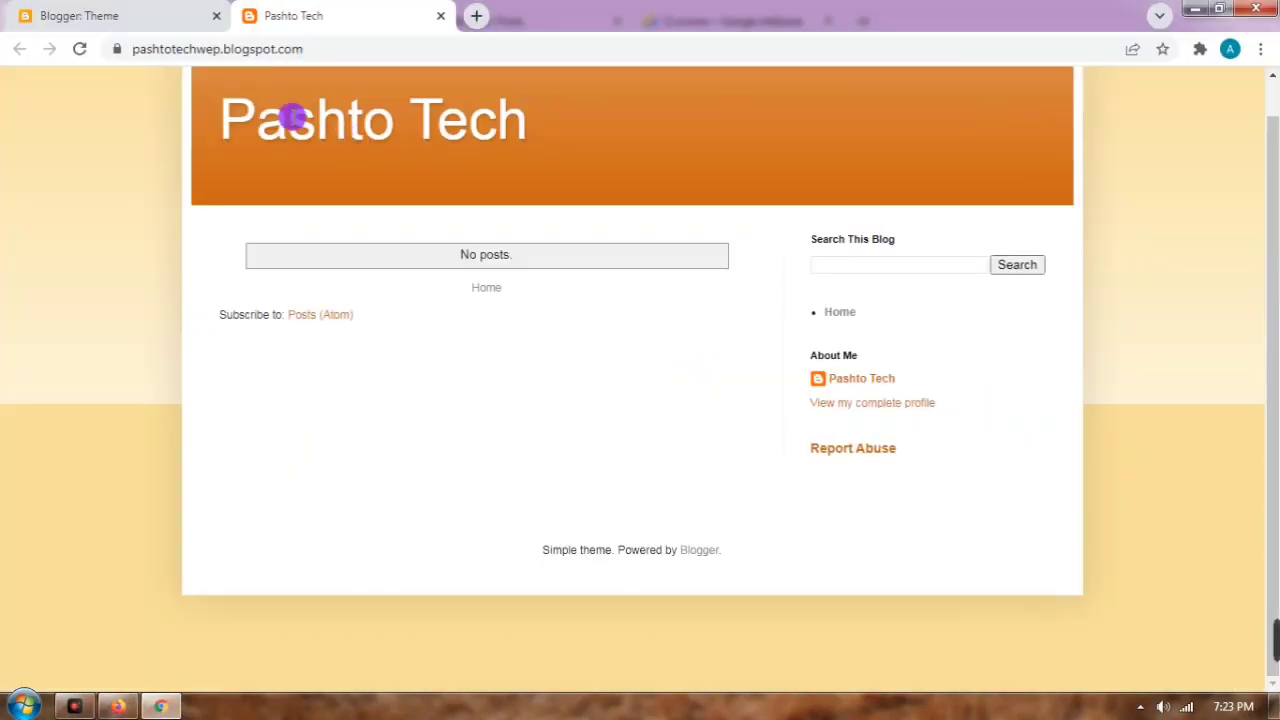
left_click(120, 706)
left_click(300, 20)
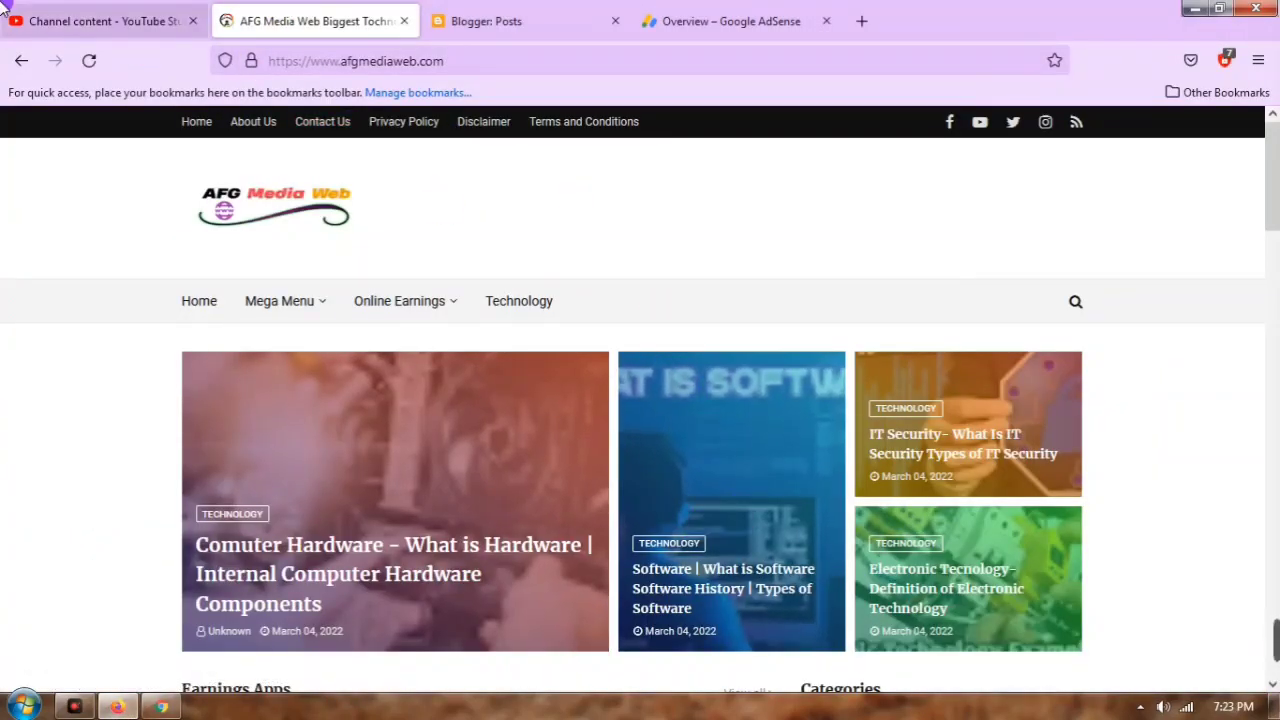
left_click(60, 14)
scroll(500, 556, "down", 1)
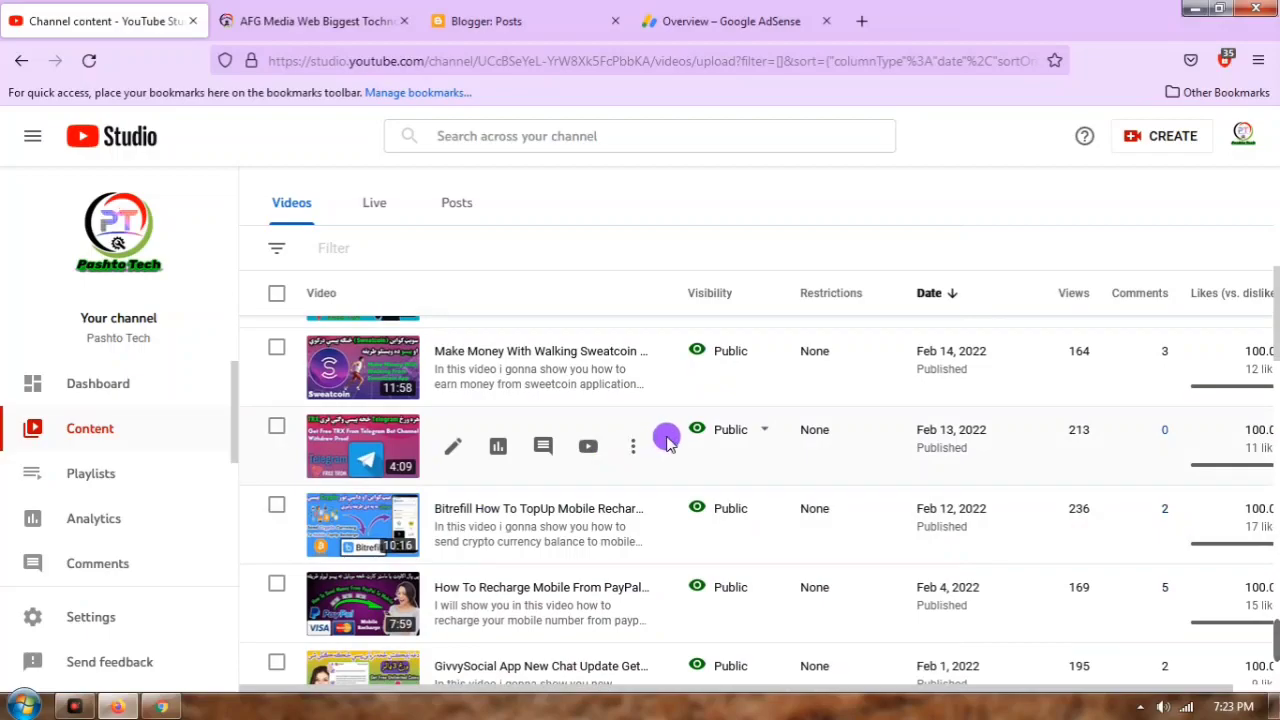
scroll(506, 491, "up", 1)
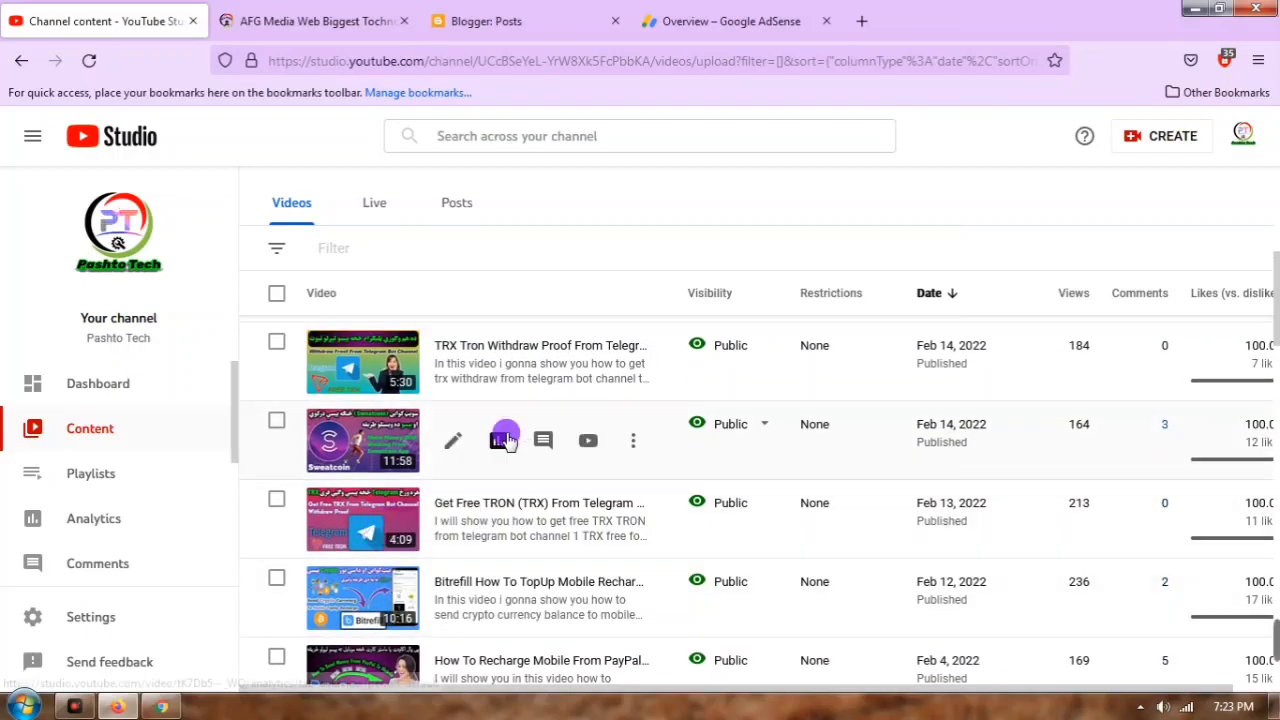
scroll(515, 440, "up", 2)
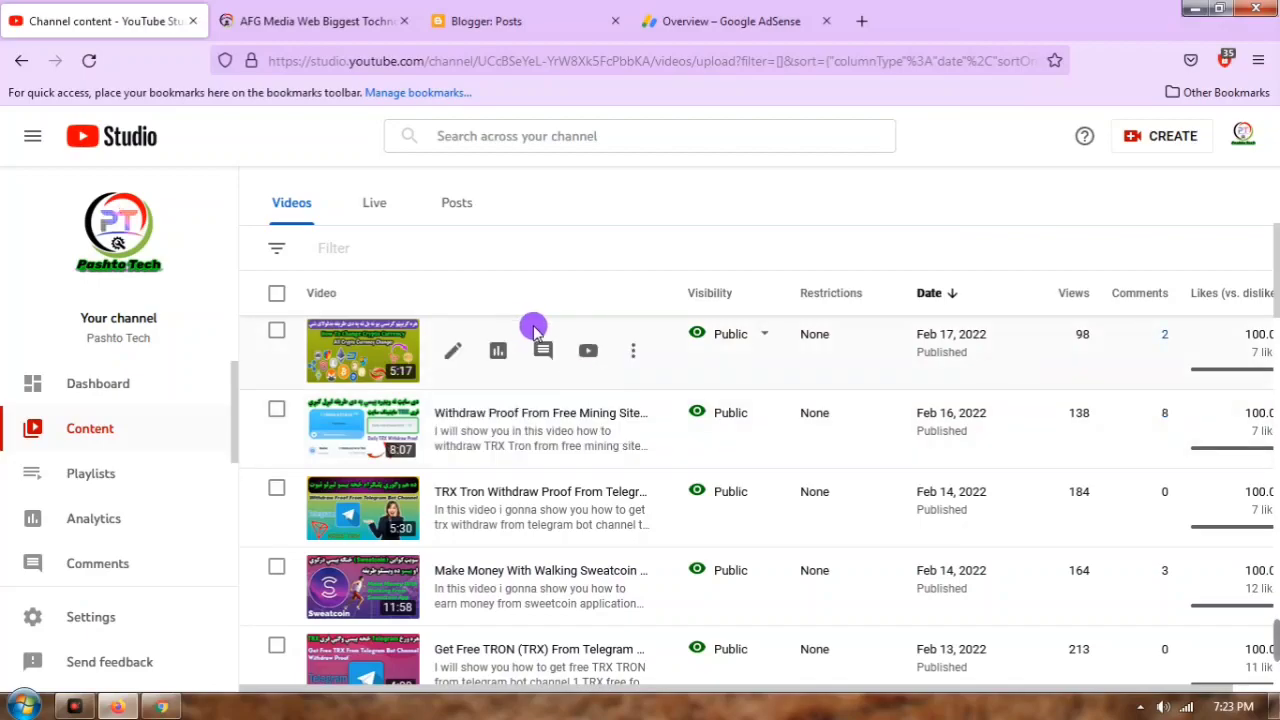
left_click(117, 706)
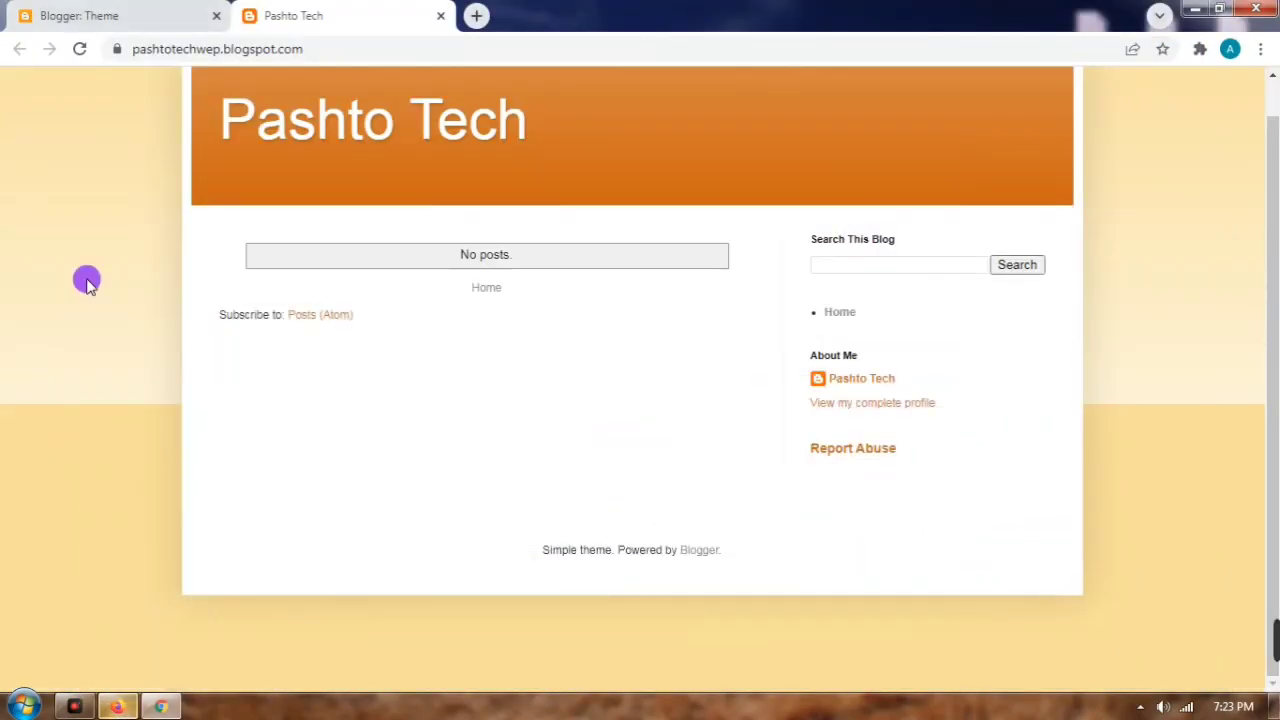
left_click(117, 706)
left_click(340, 21)
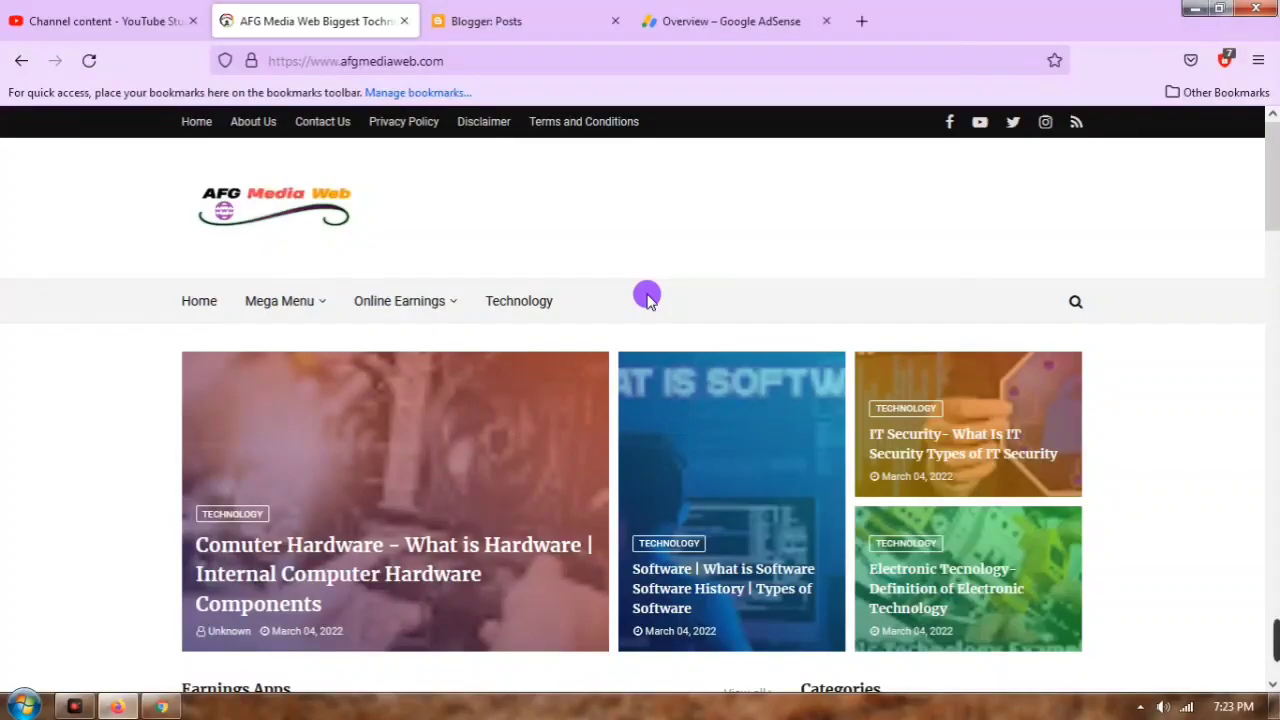
Step: Return to the AdSense Home page showing all afgmediaweb.com setup steps completed
left_click(660, 20)
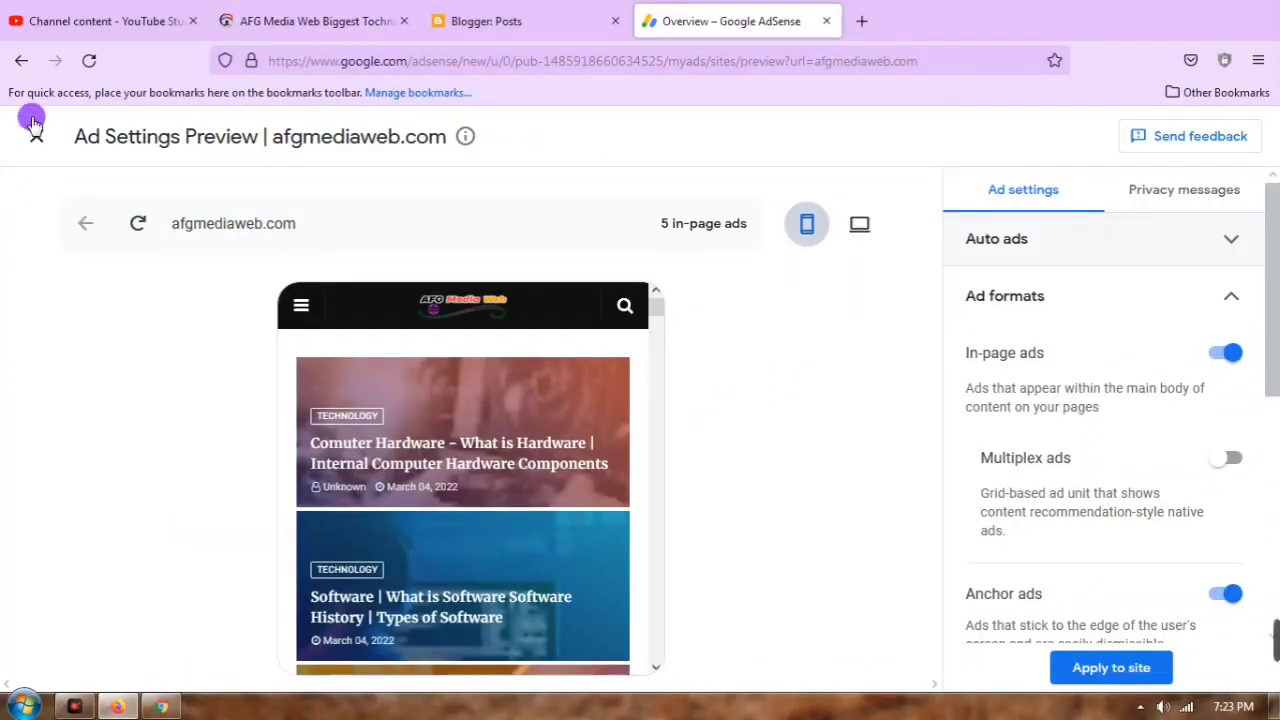
left_click(21, 60)
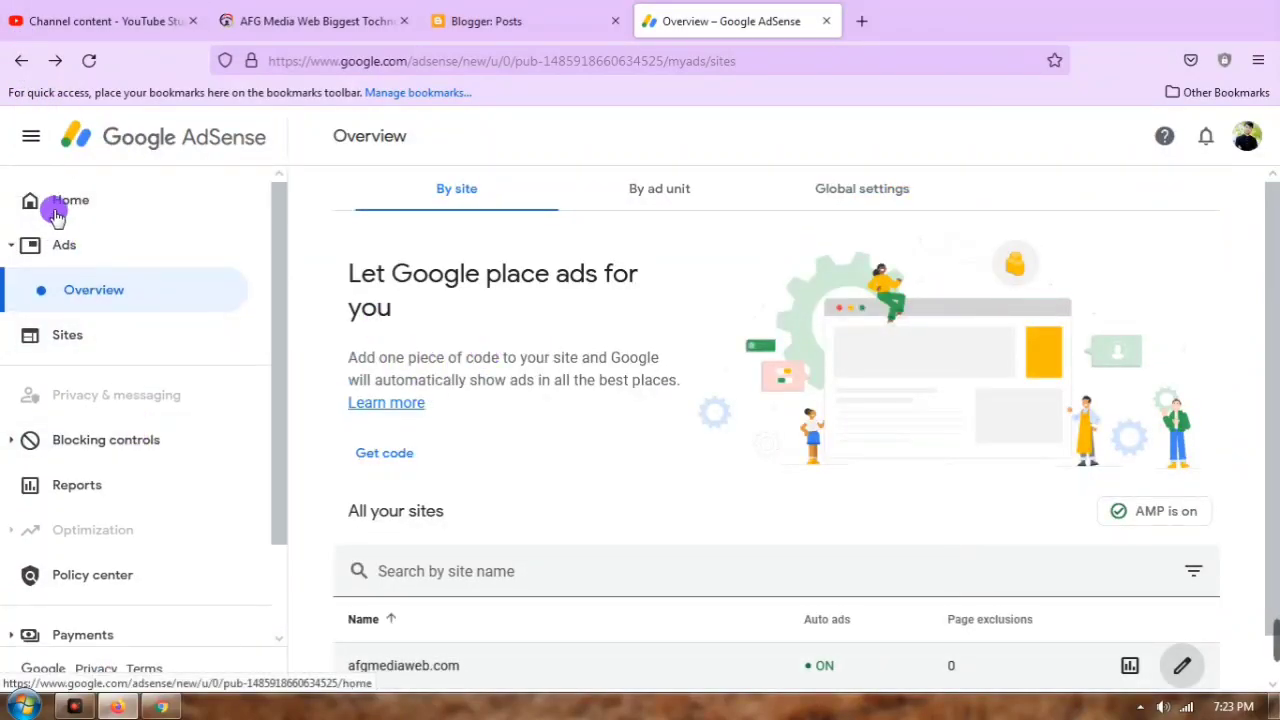
left_click(55, 207)
scroll(570, 420, "down", 2)
scroll(560, 420, "up", 2)
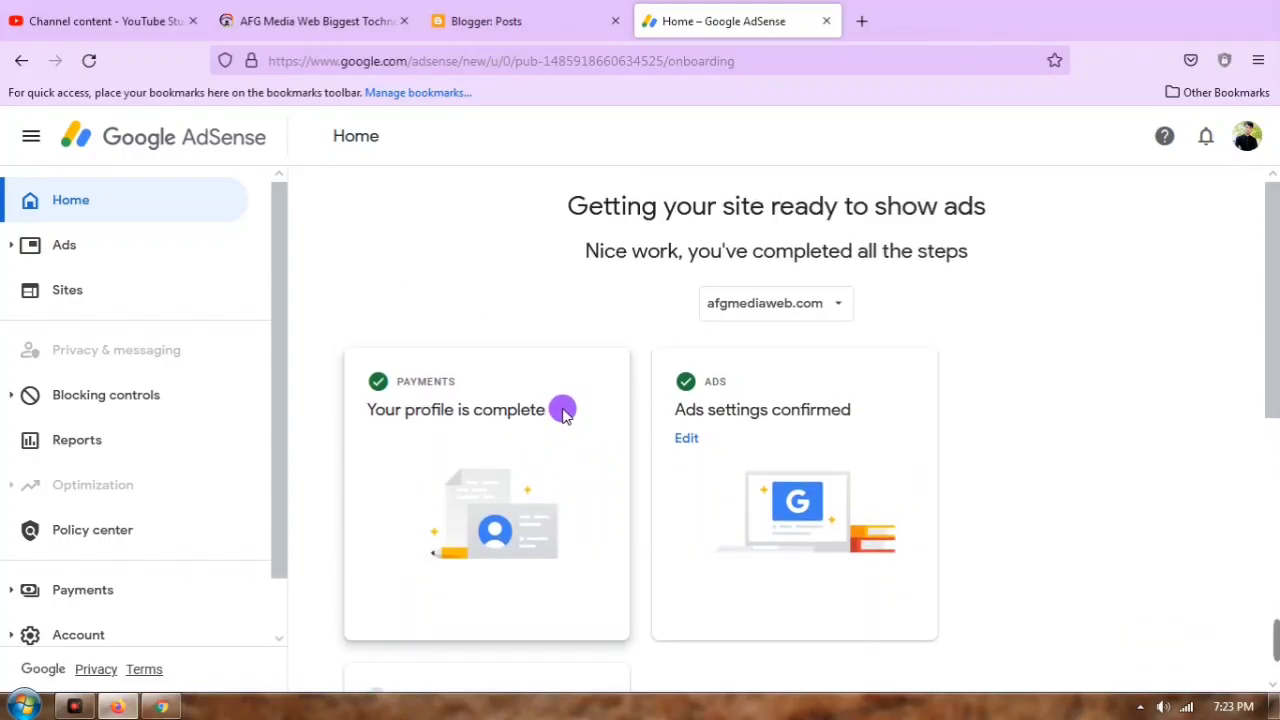